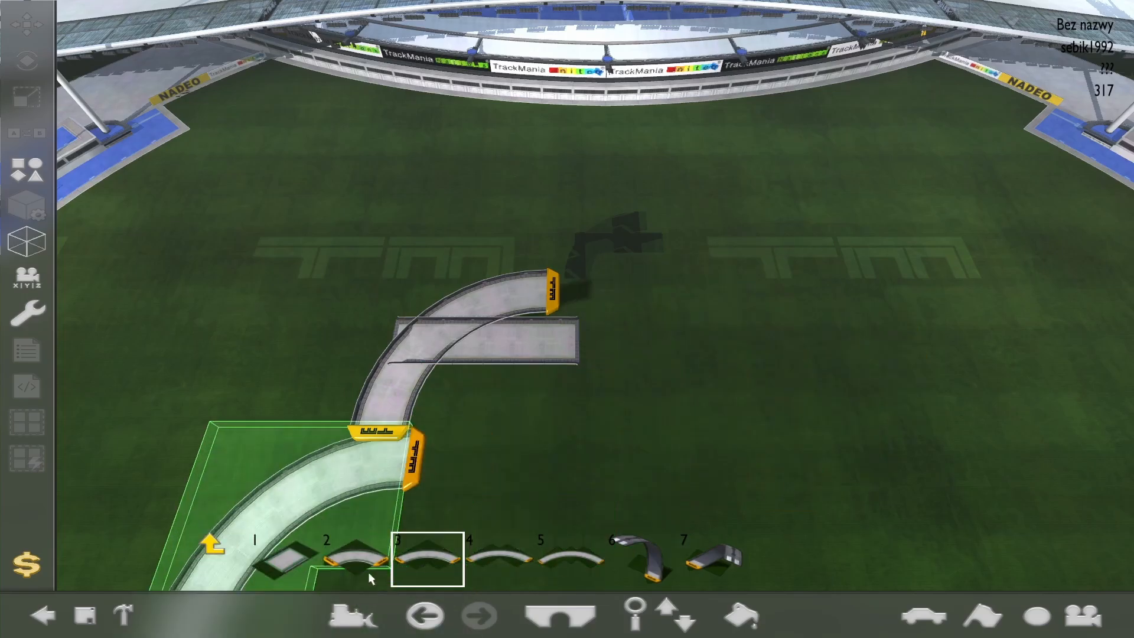
Place a straight dirt road block on the terrain outside the stadium and start a test drive on it
click(213, 543)
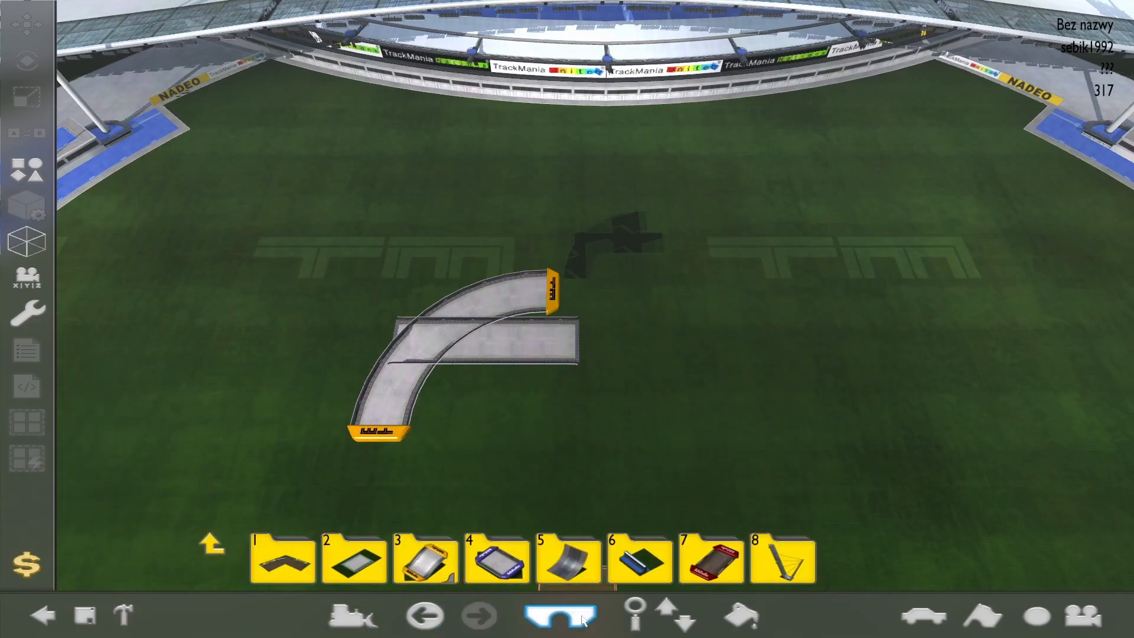
click(706, 567)
click(311, 572)
scroll(434, 242, up, 5)
key(Left)
key(Left)
key(Left)
key(Left)
key(Left)
key(Left)
key(Left)
key(Left)
key(Left)
key(Left)
key(Left)
key(Left)
key(Left)
key(Left)
key(Left)
key(Left)
key(Left)
key(Left)
key(Left)
key(Left)
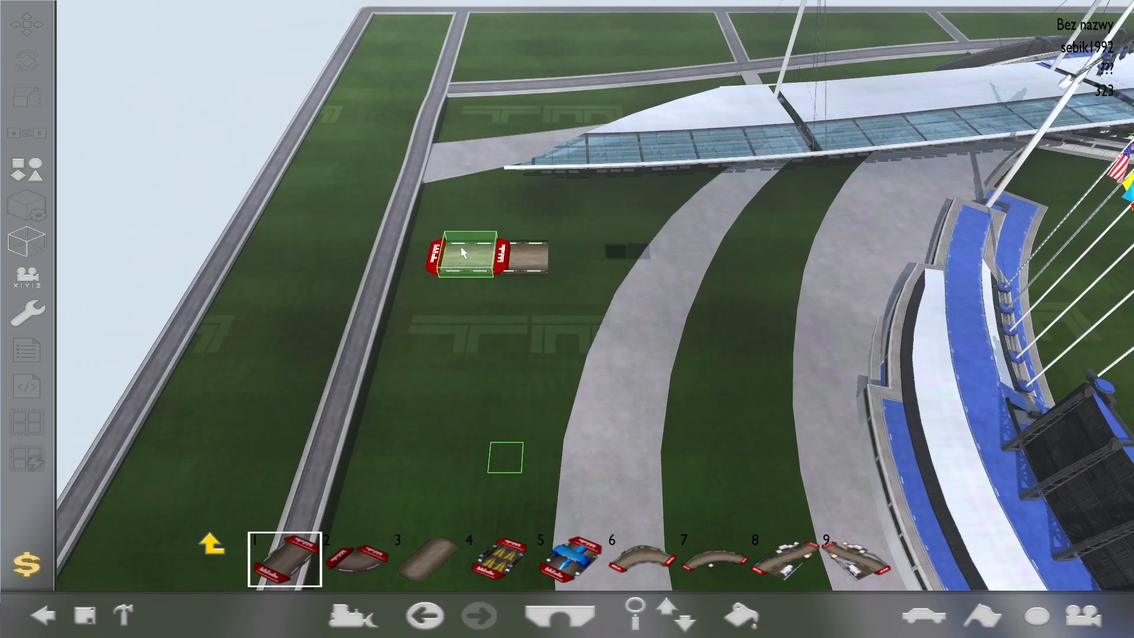
click(461, 260)
key(Return)
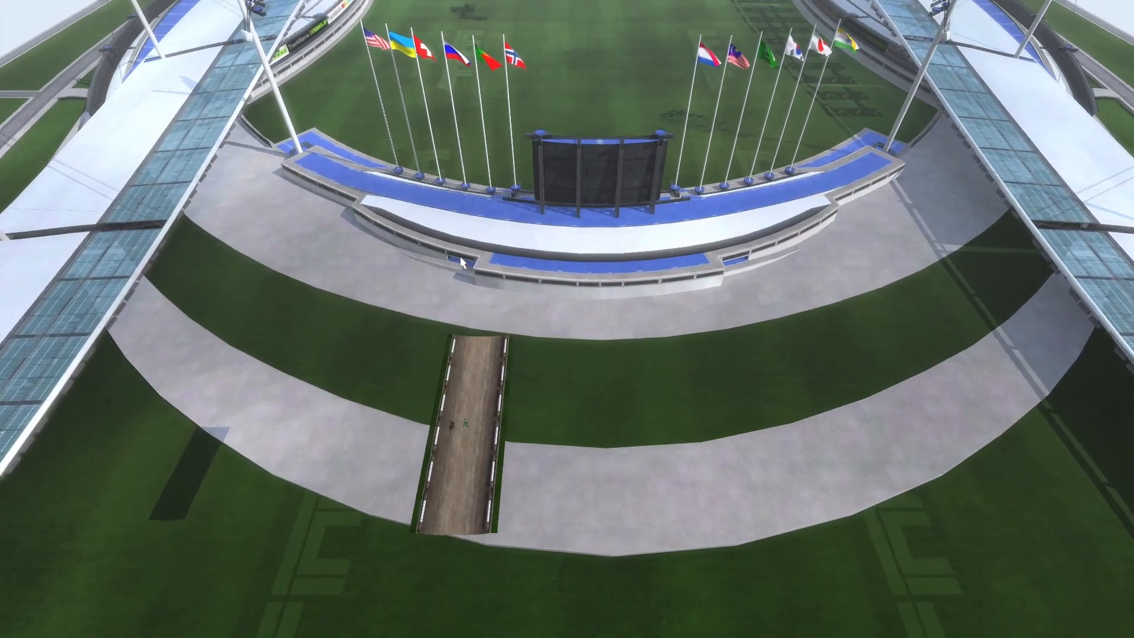
key(Up)
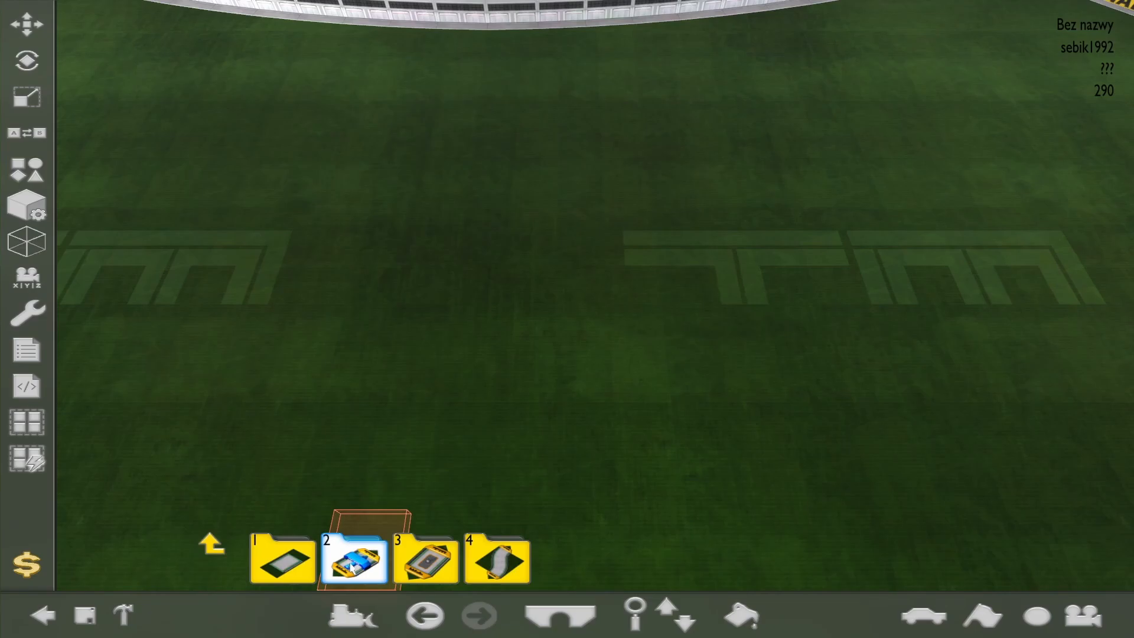
Place a road checkpoint block on the grass and set the block offset to X 16, Z -8
click(353, 568)
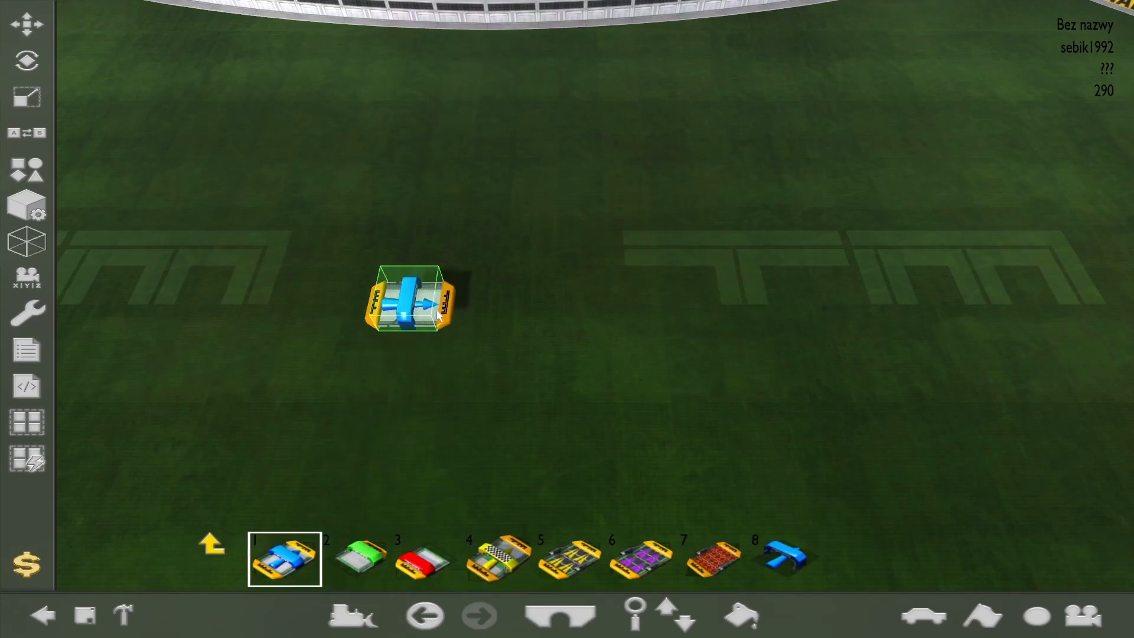
click(440, 314)
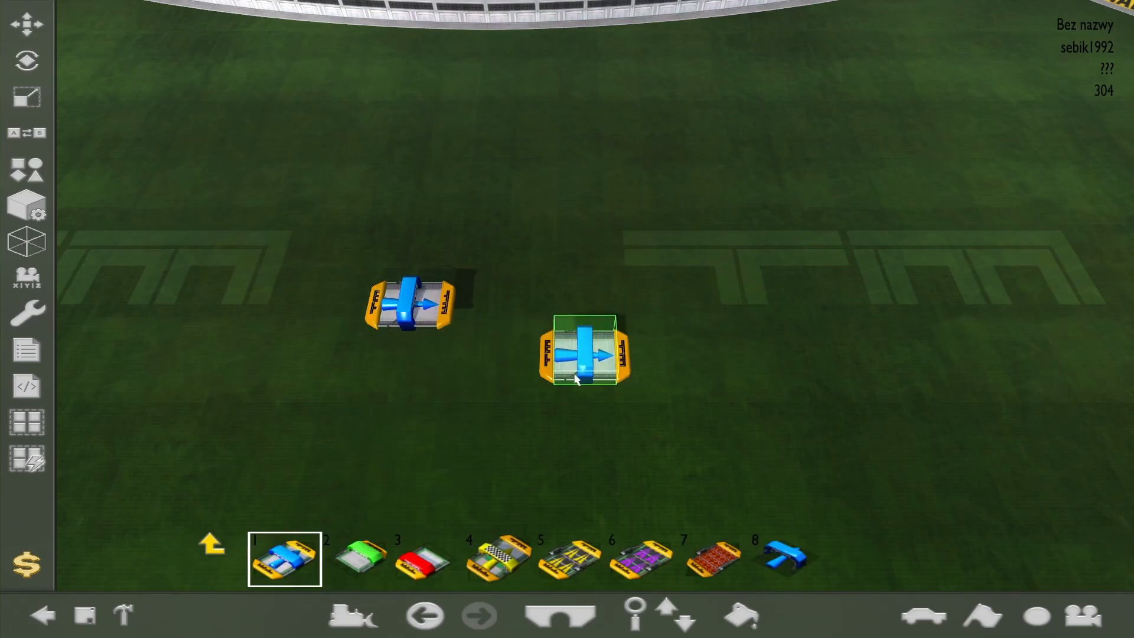
click(30, 31)
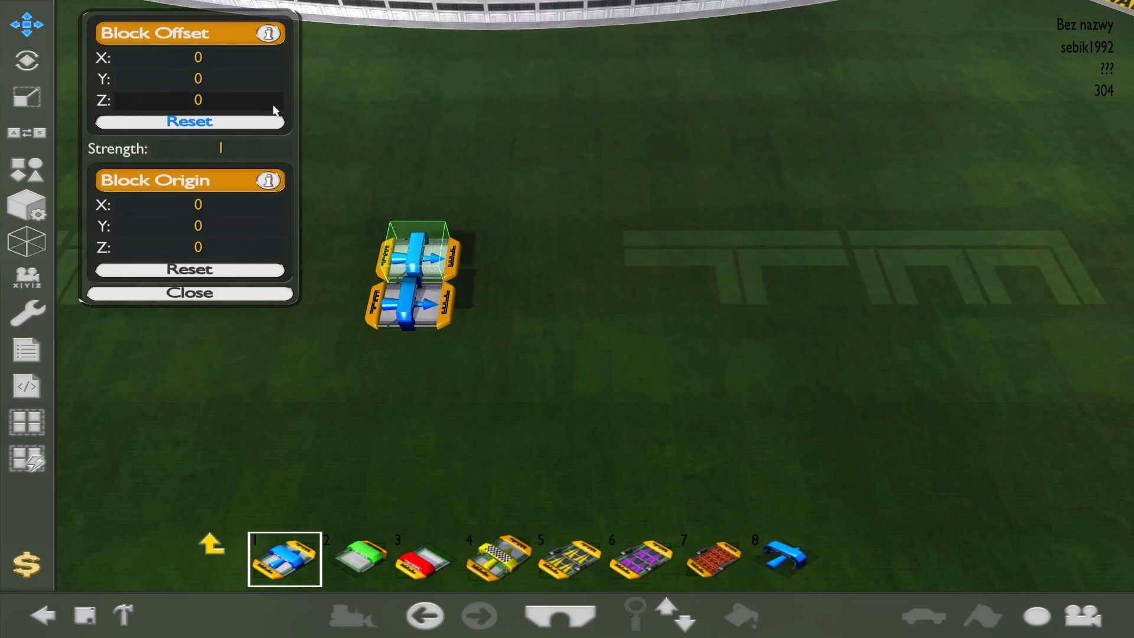
click(226, 59)
text(16)
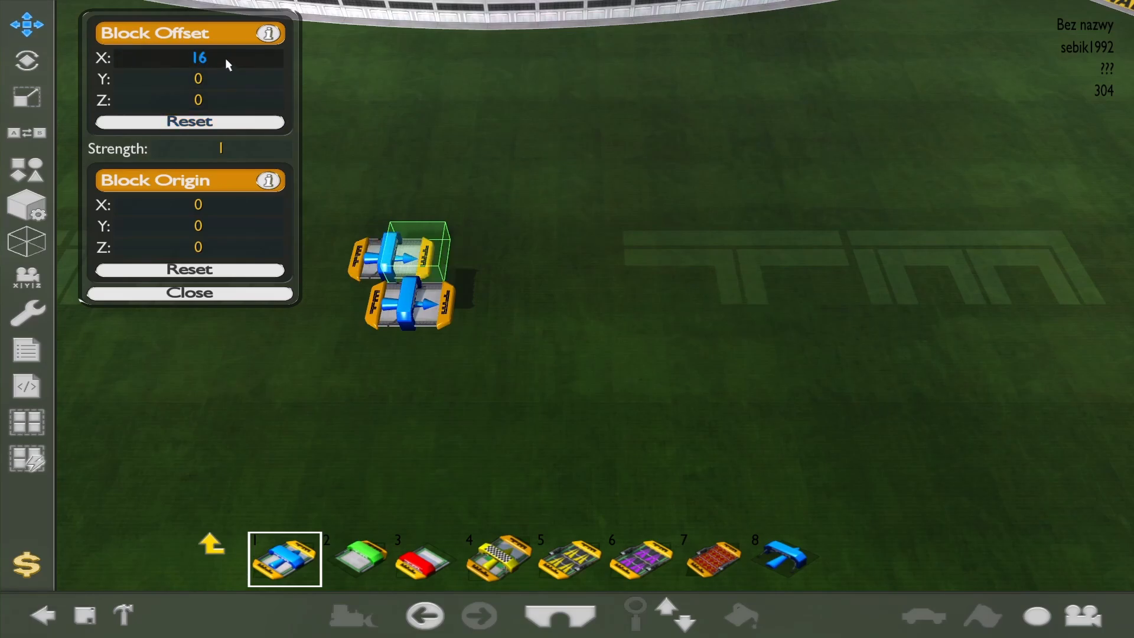
click(226, 100)
text(-8)
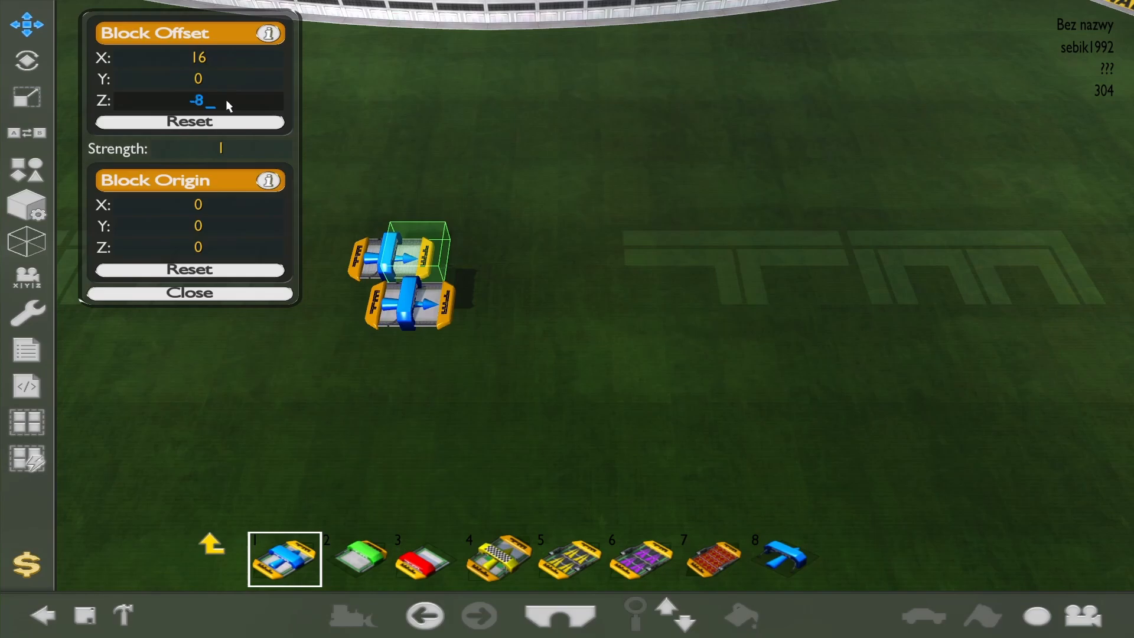
key(Return)
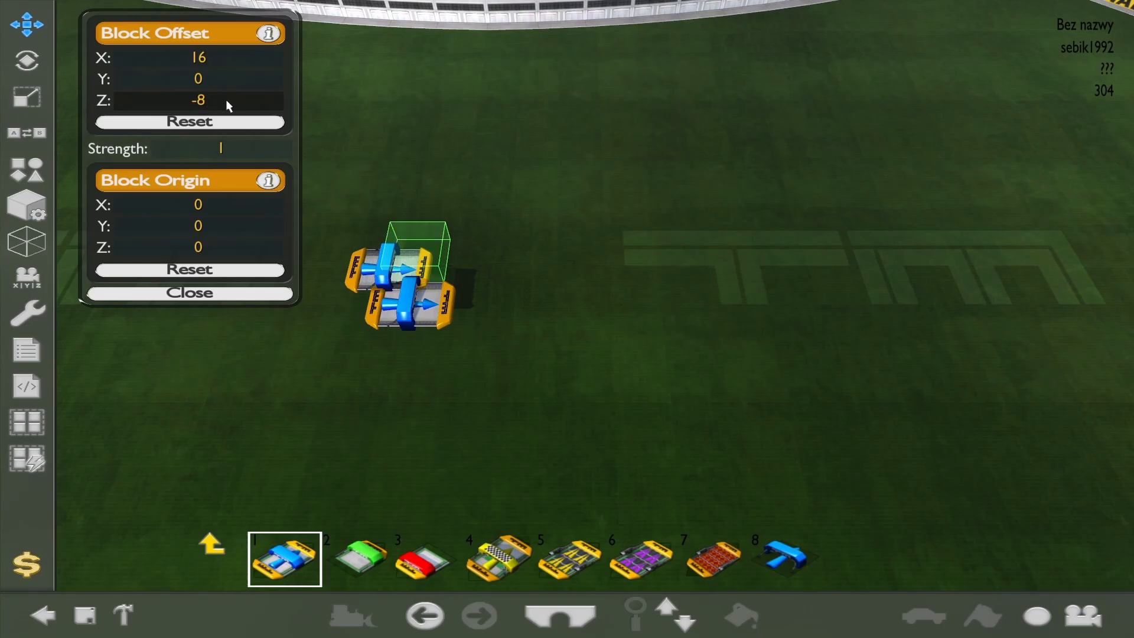
click(219, 296)
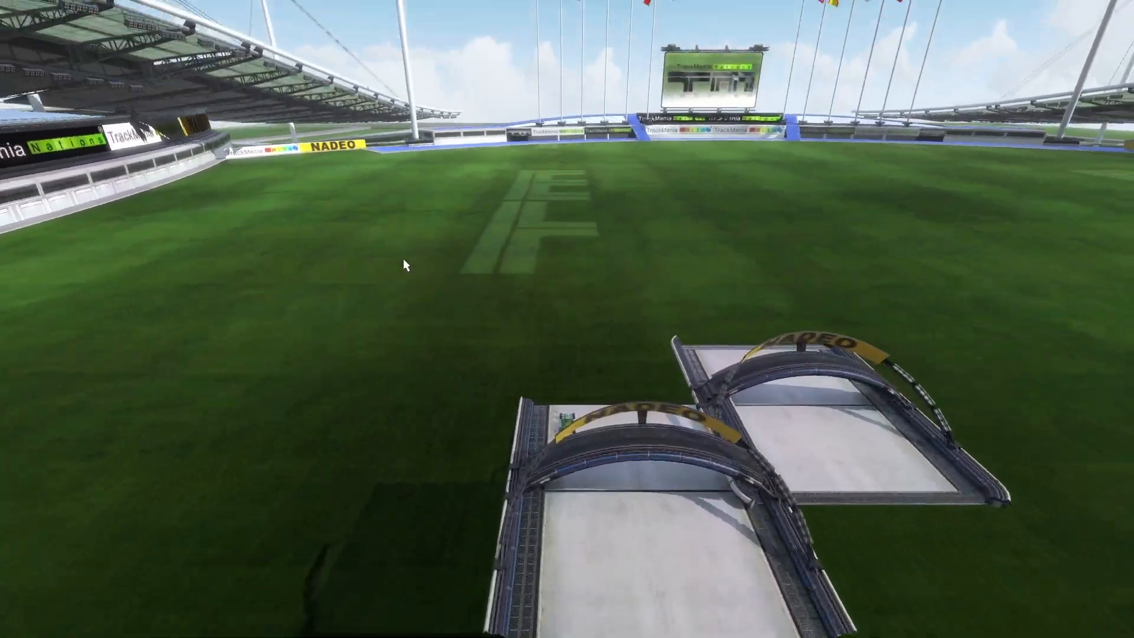
Test-drive the car across the regular and offset checkpoint blocks, and return to the editor
key(Up)
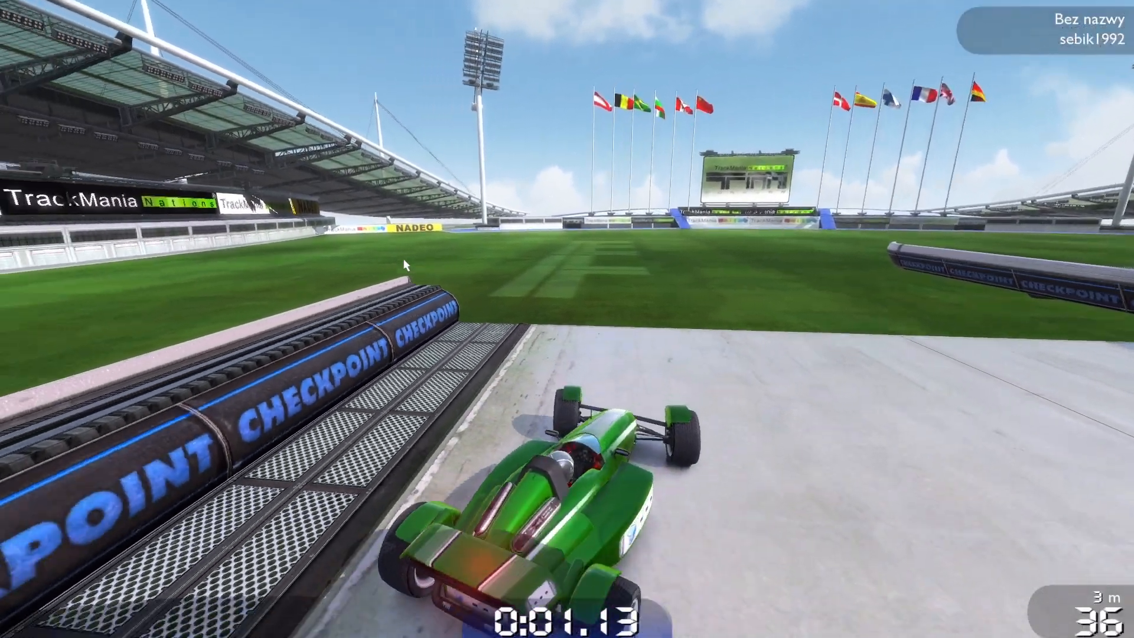
key(Right)
key(Up)
key(Down)
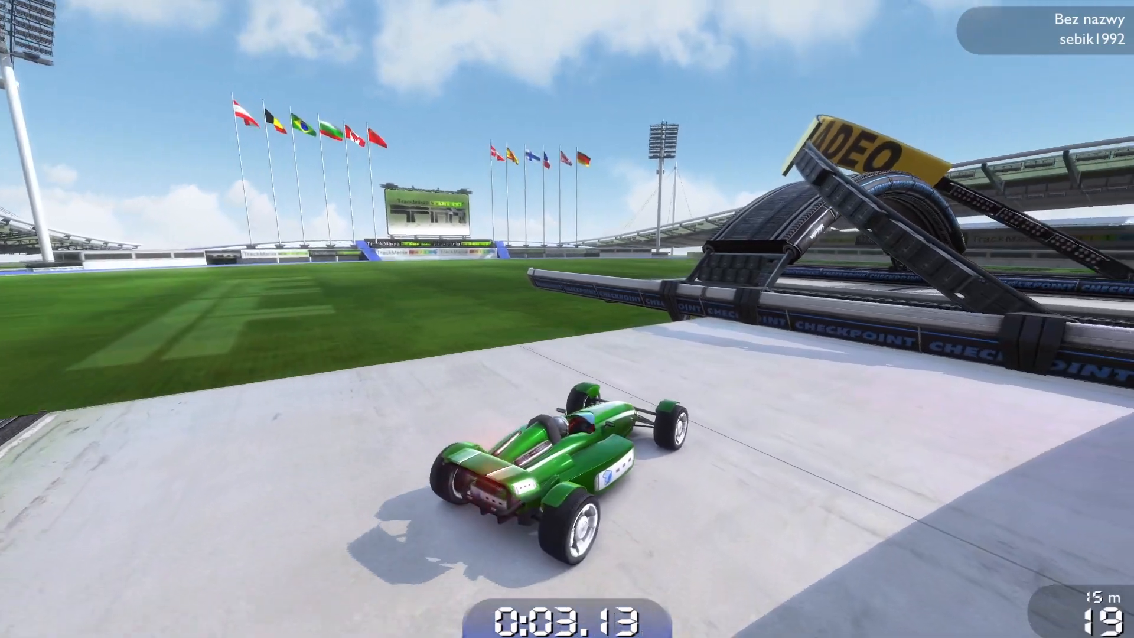
key(Escape)
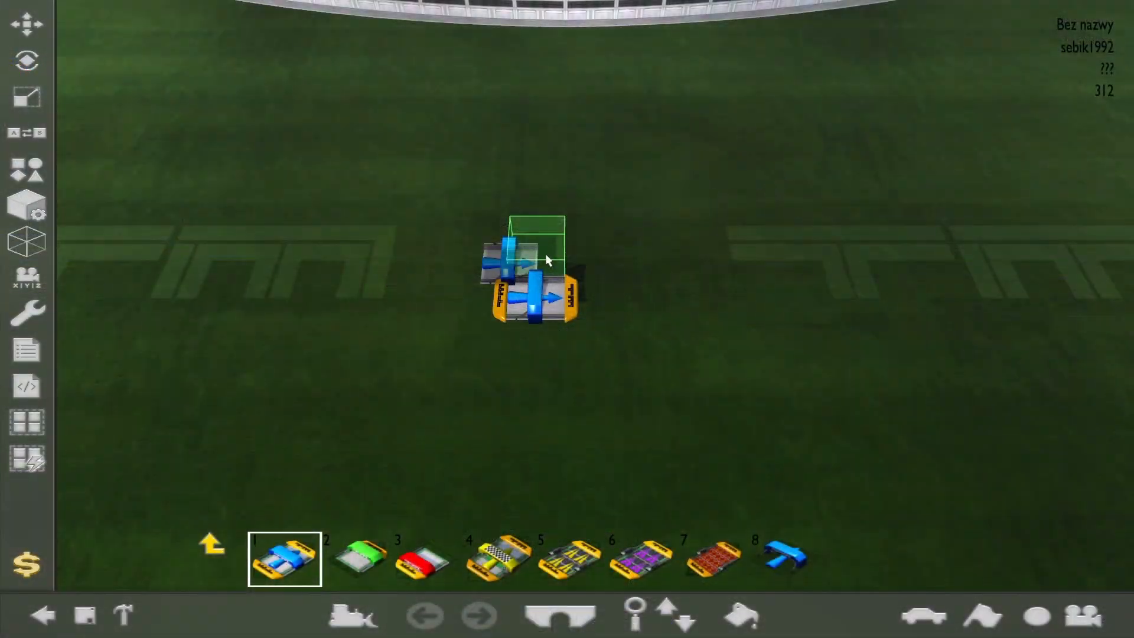
Place more checkpoint blocks with the X 16, Z -8 offset in line behind the regular checkpoint
click(547, 260)
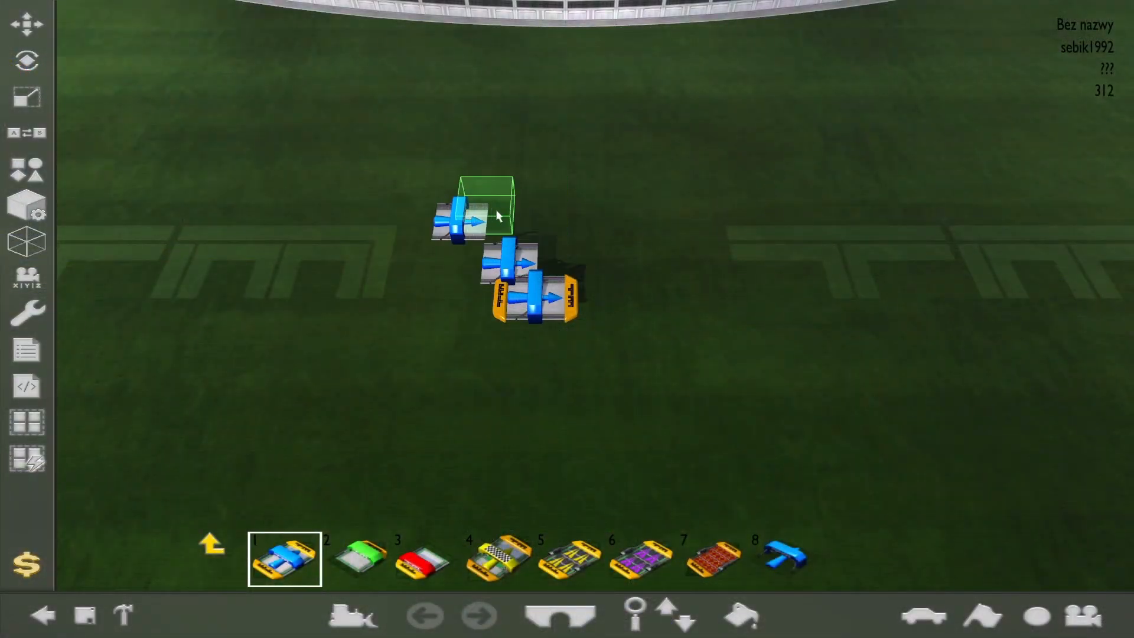
click(544, 216)
click(548, 169)
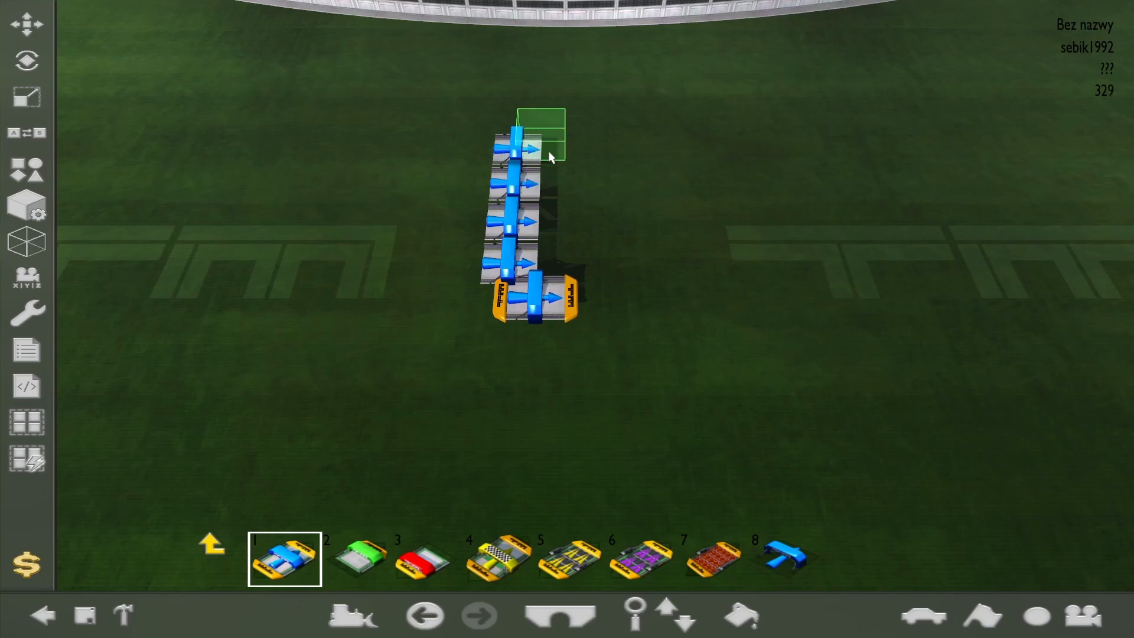
click(490, 181)
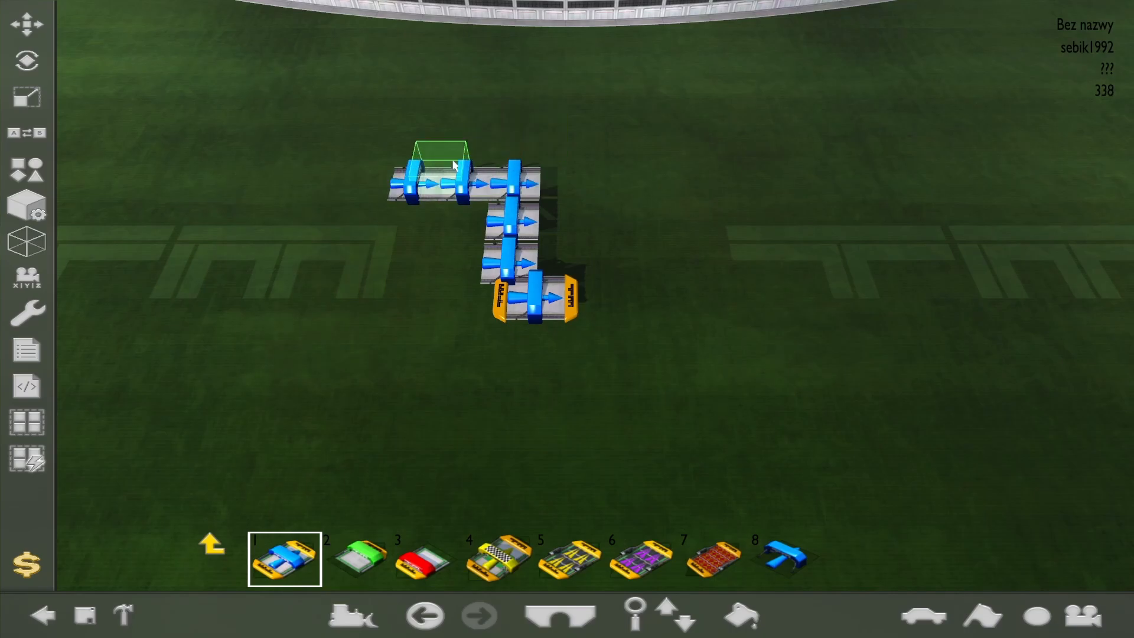
Reset the block offset and place a checkpoint block without offset next to the offset ones
click(28, 26)
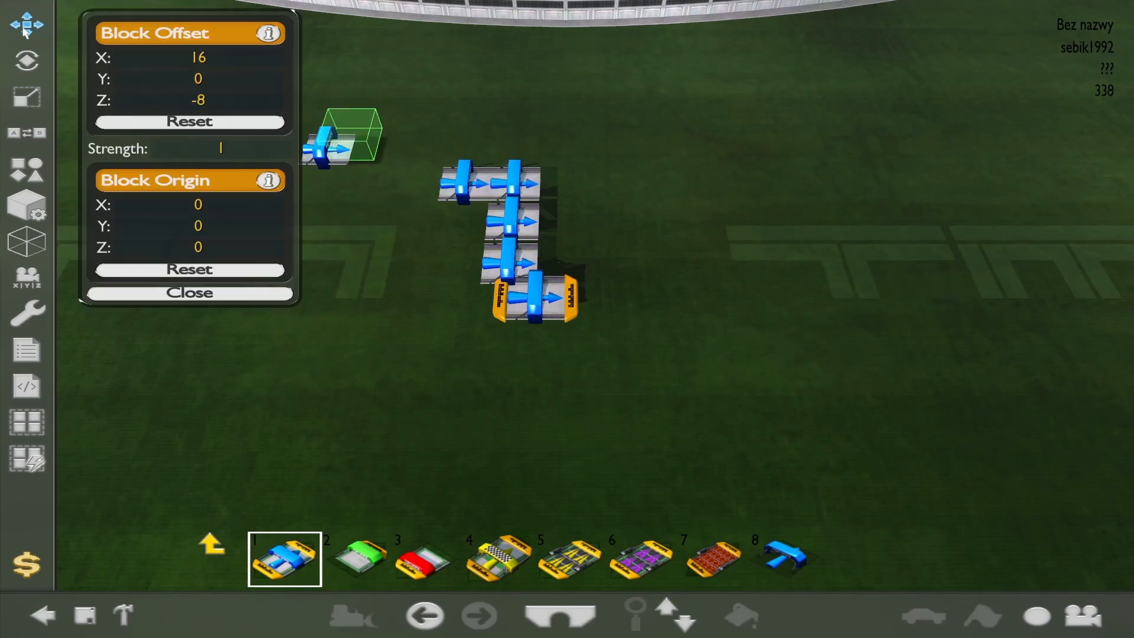
click(204, 123)
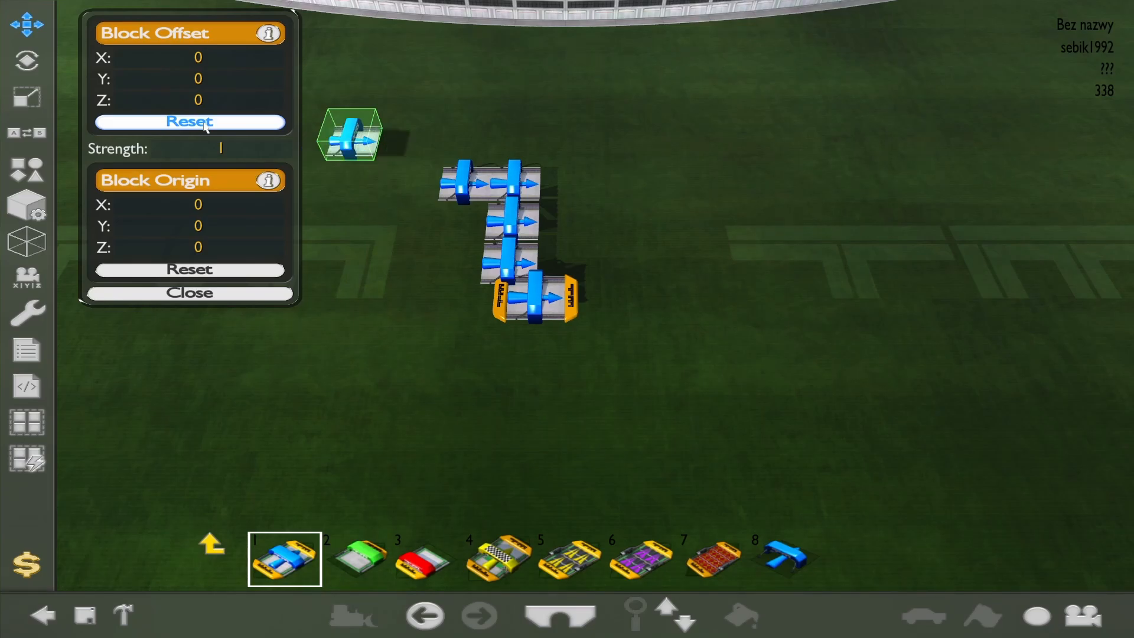
click(218, 293)
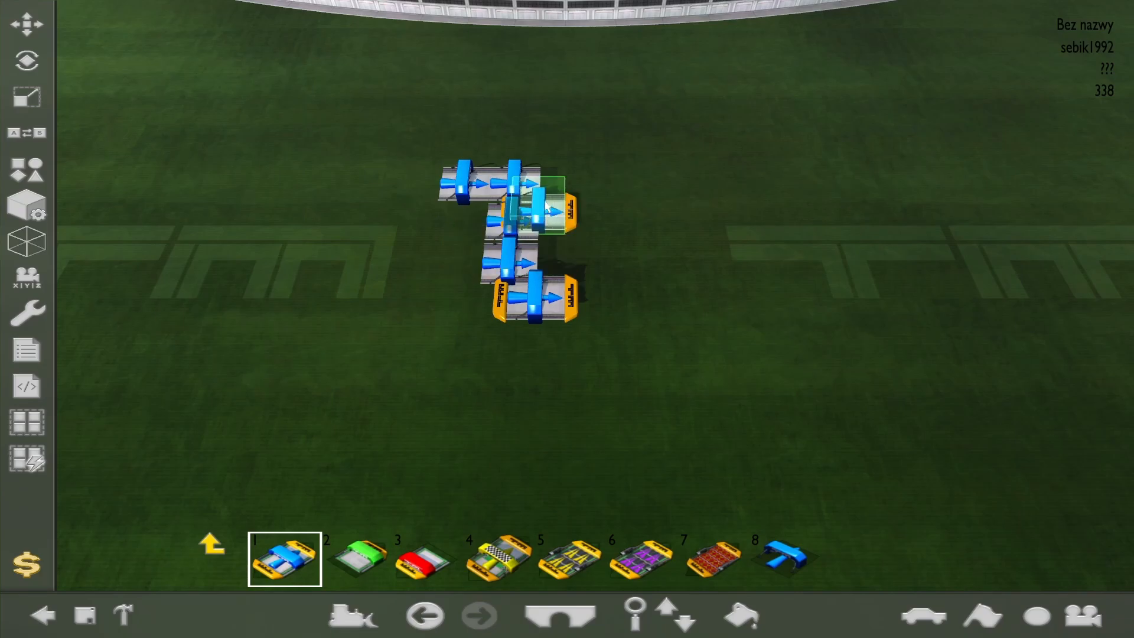
click(548, 148)
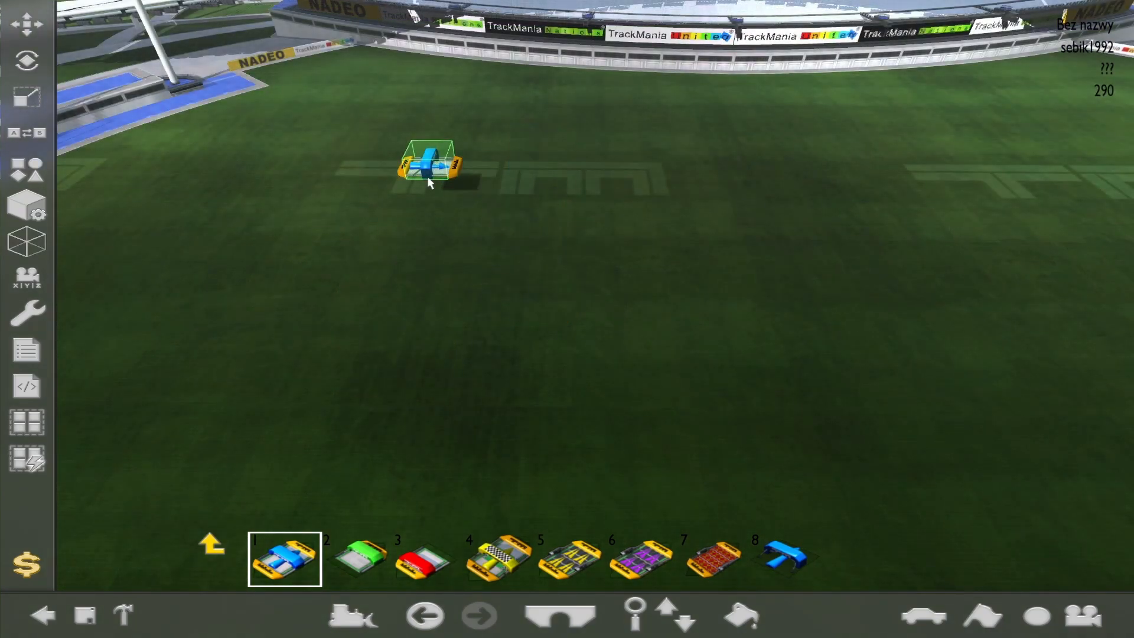
Set the checkpoint block's rotation to X 90, Y 180 and Z 90
click(32, 67)
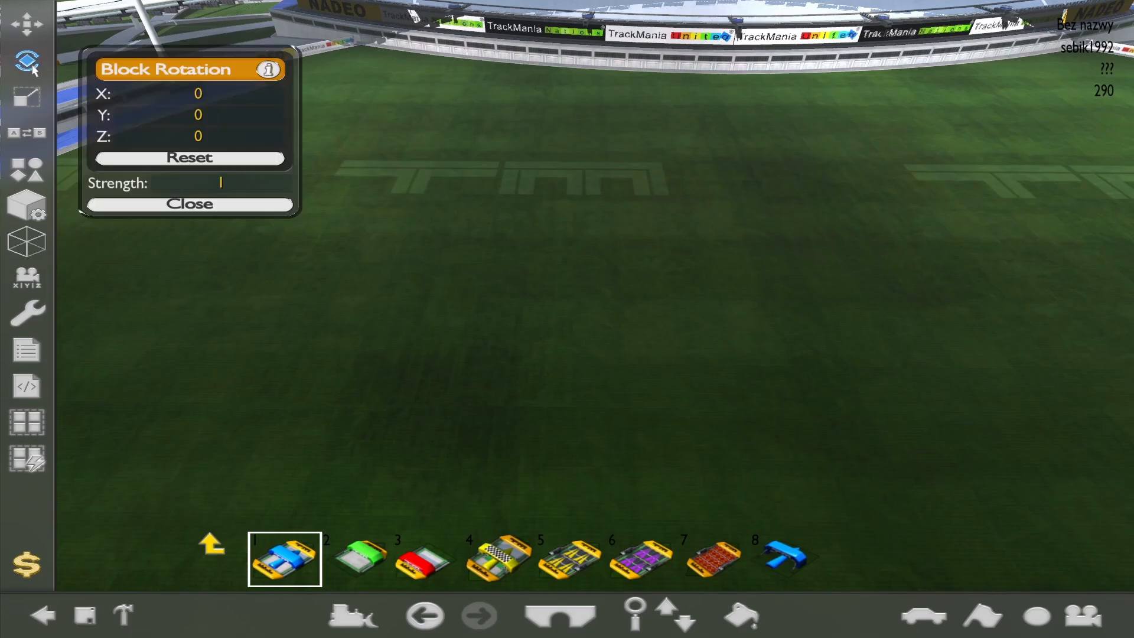
click(494, 246)
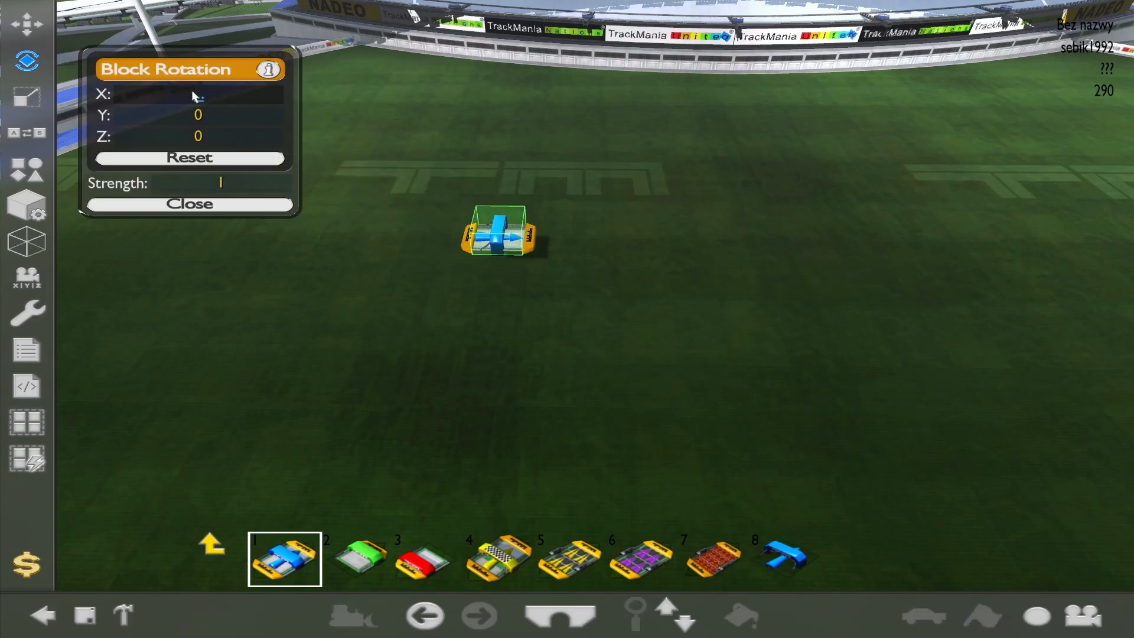
text(90)
key(Return)
click(232, 111)
text(1)
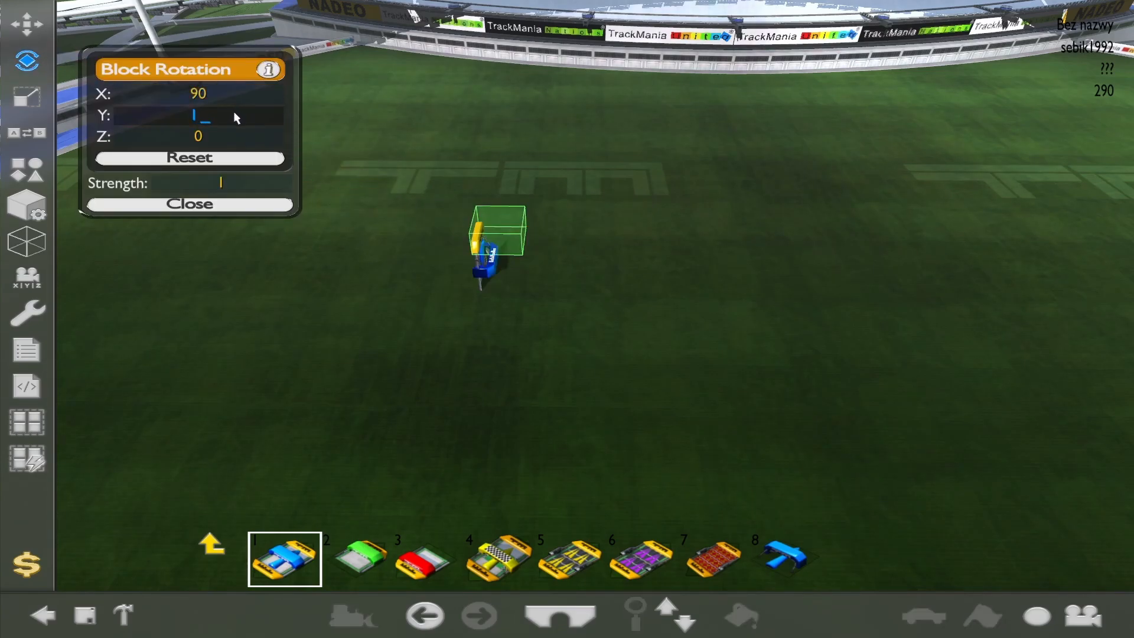
text(80)
click(234, 136)
text(90)
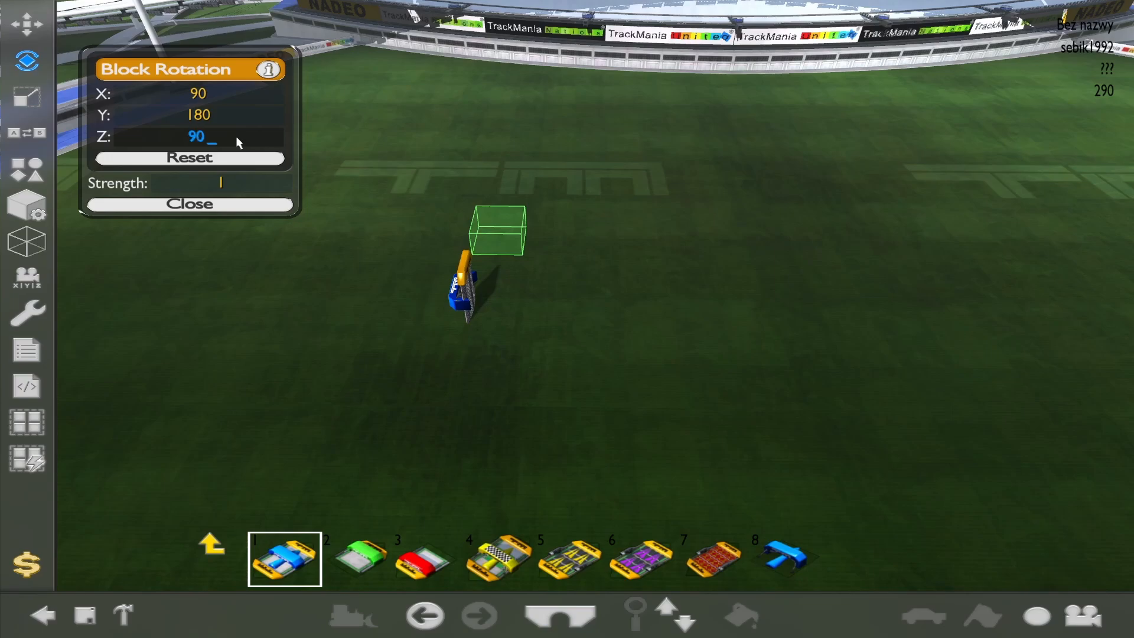
key(Return)
click(254, 205)
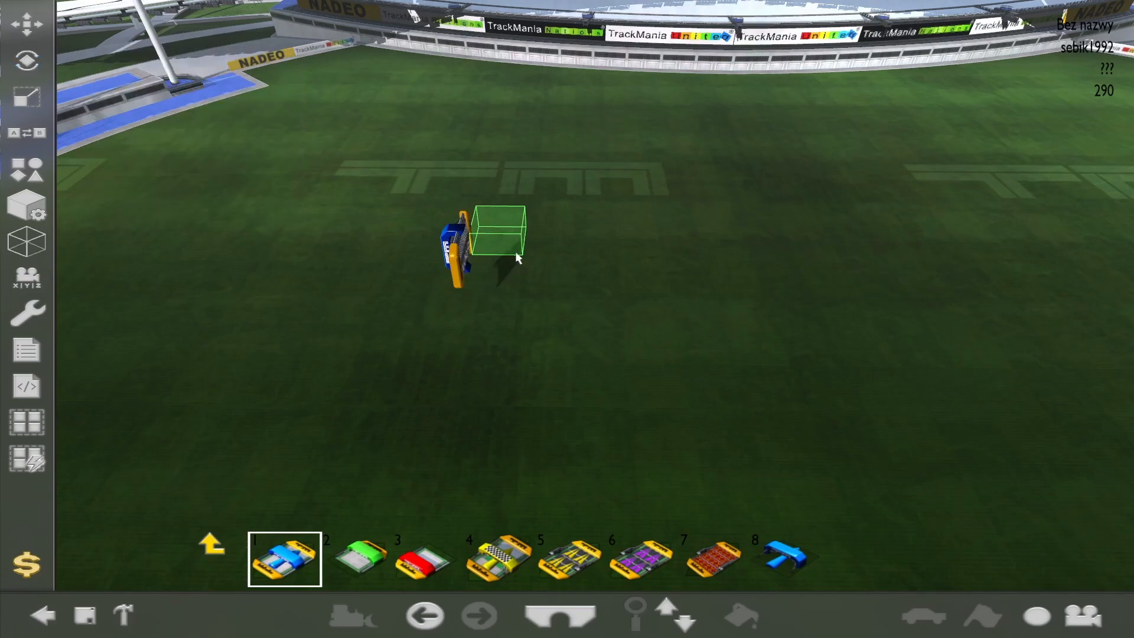
Place the rotated checkpoint block on the grass and reset the block rotation
click(501, 237)
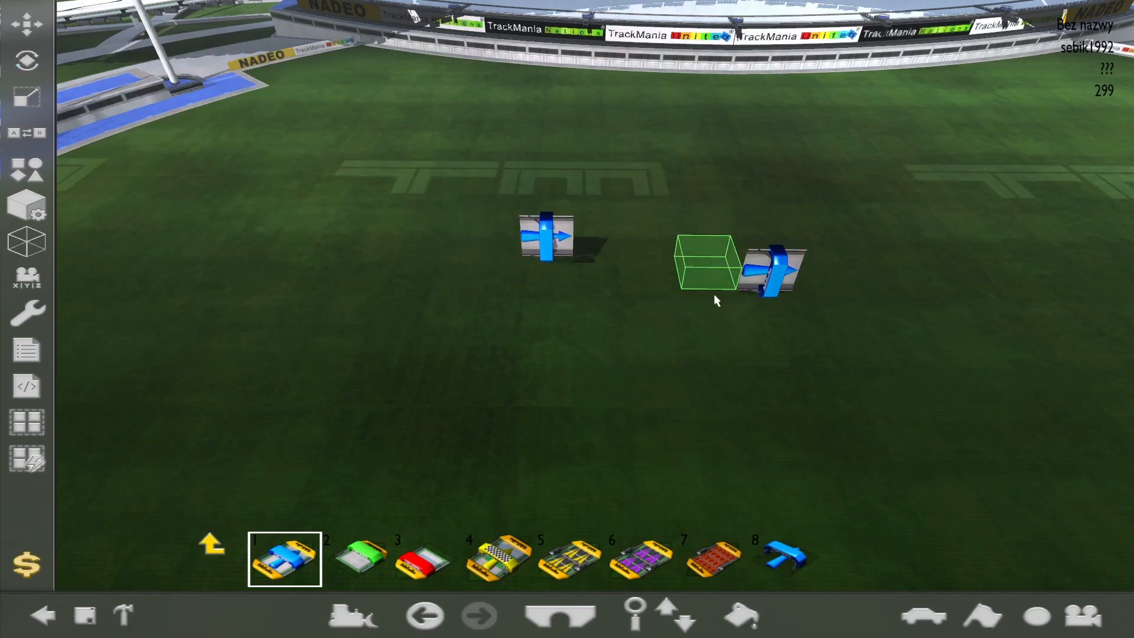
click(689, 276)
click(26, 61)
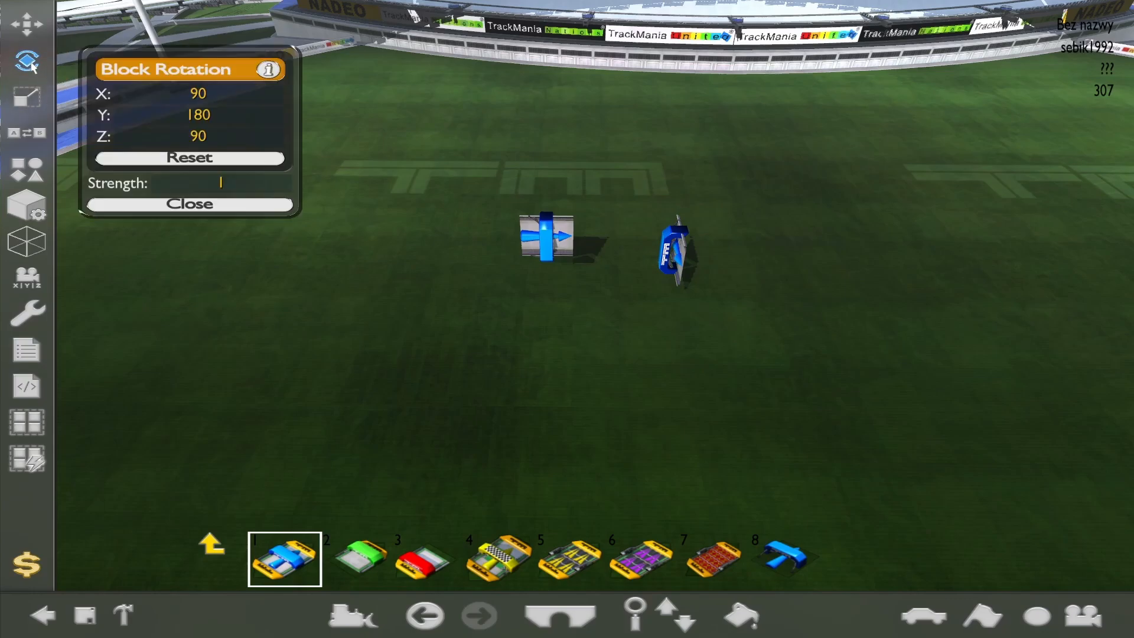
click(164, 158)
click(27, 60)
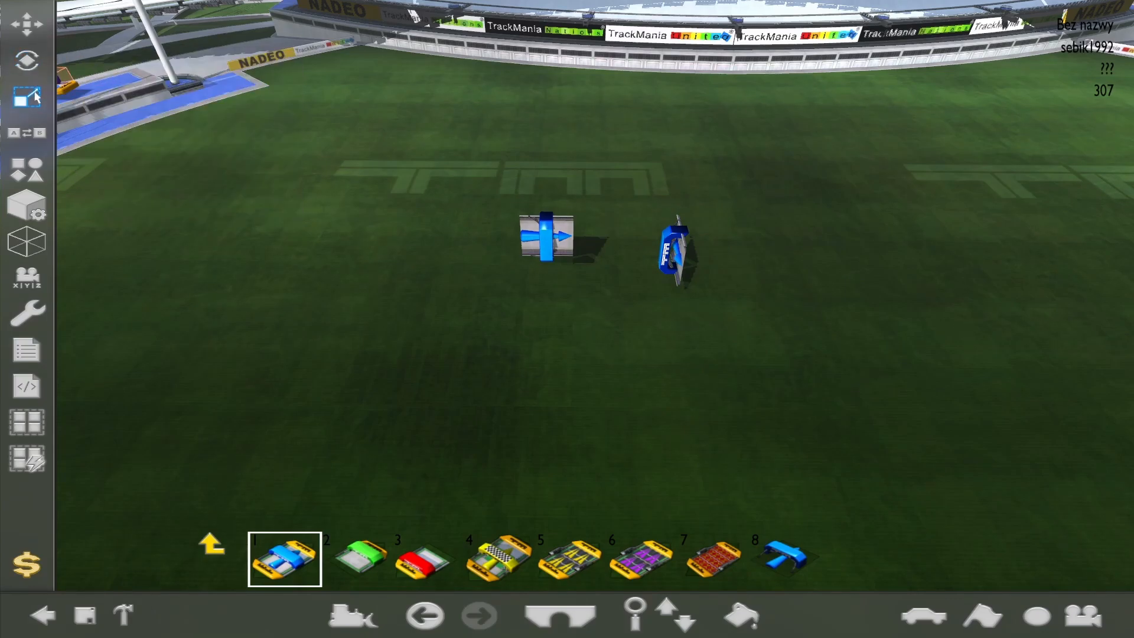
Set the block scale to X 2, Y 2 and Z 3, and place the enlarged checkpoint block on the grass
click(36, 99)
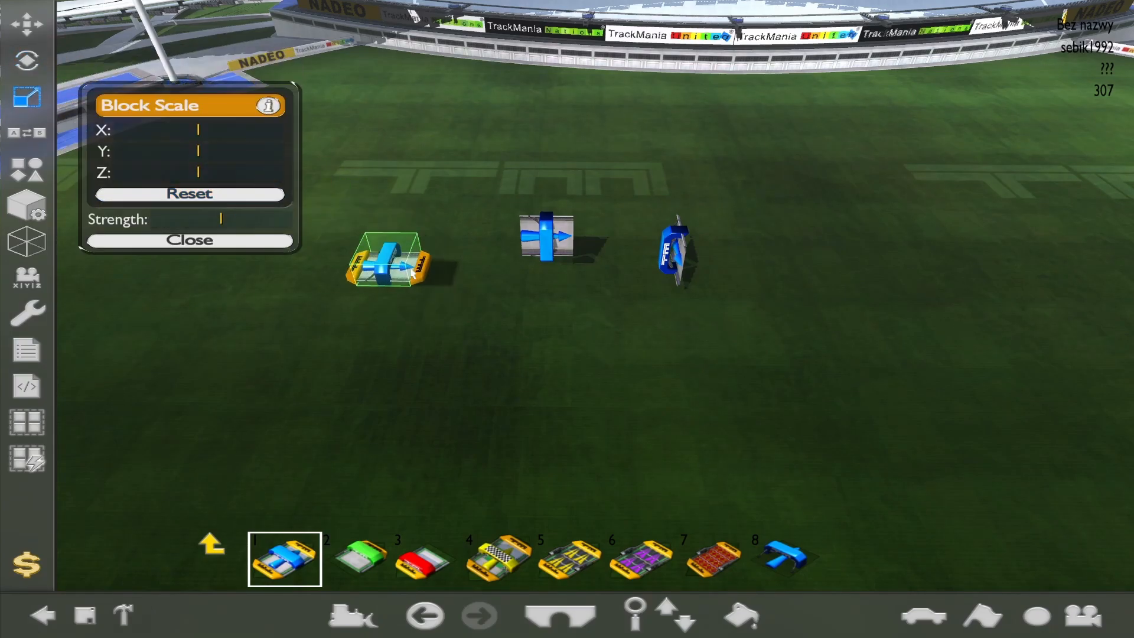
text(2)
click(233, 168)
text(3)
click(233, 154)
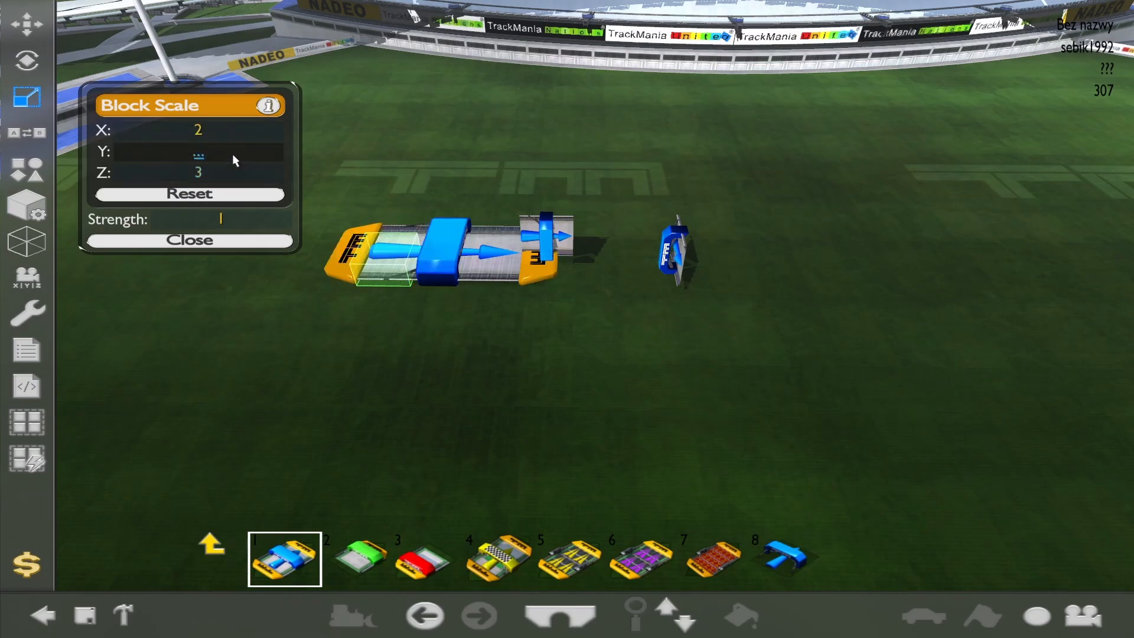
text(2)
key(Return)
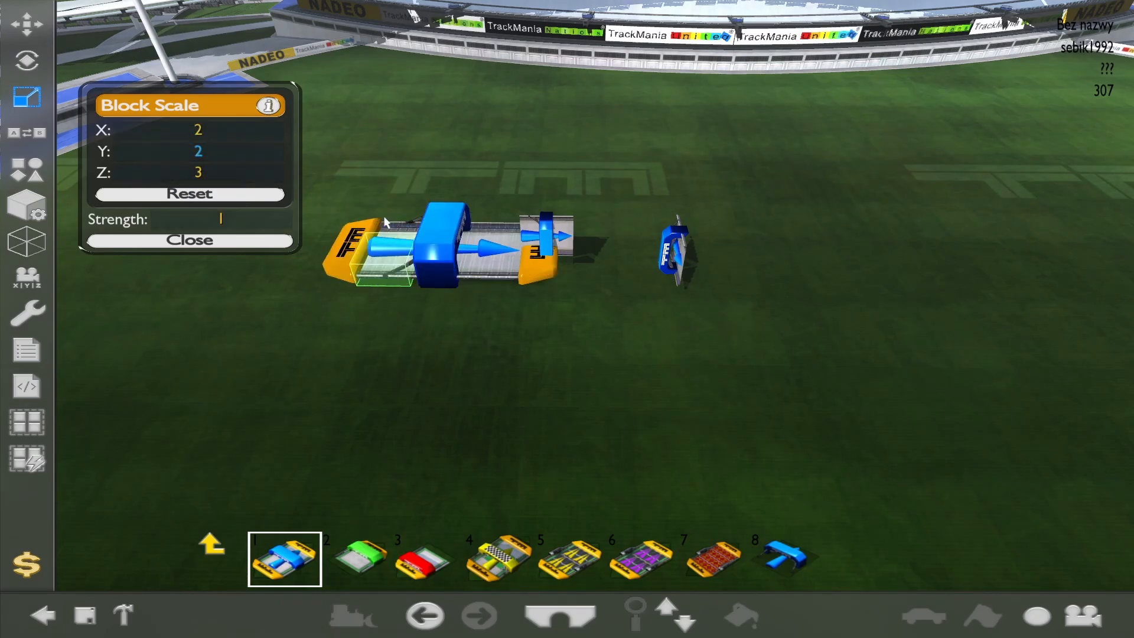
click(252, 241)
click(389, 406)
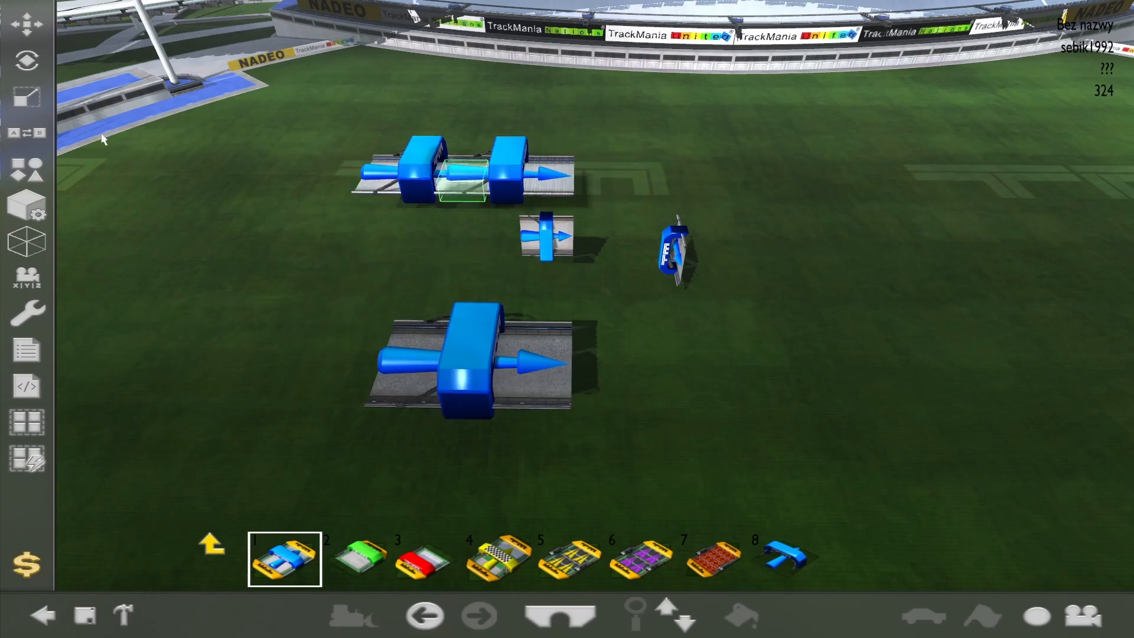
Finish with the block scale settings and set the block offset to X 16
click(26, 98)
click(189, 240)
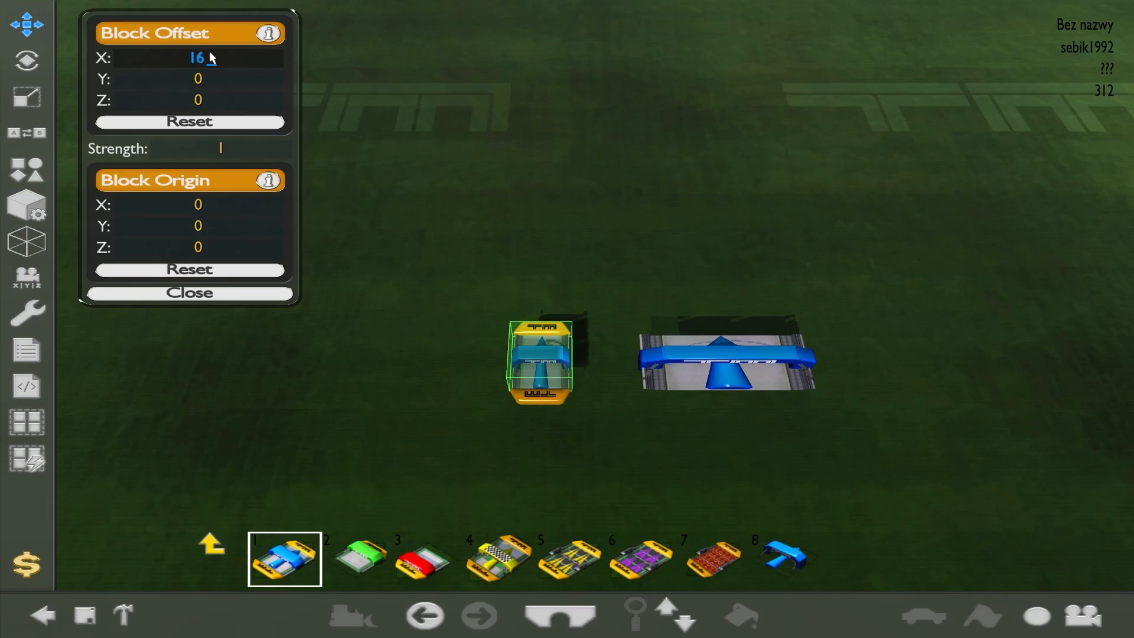
key(Return)
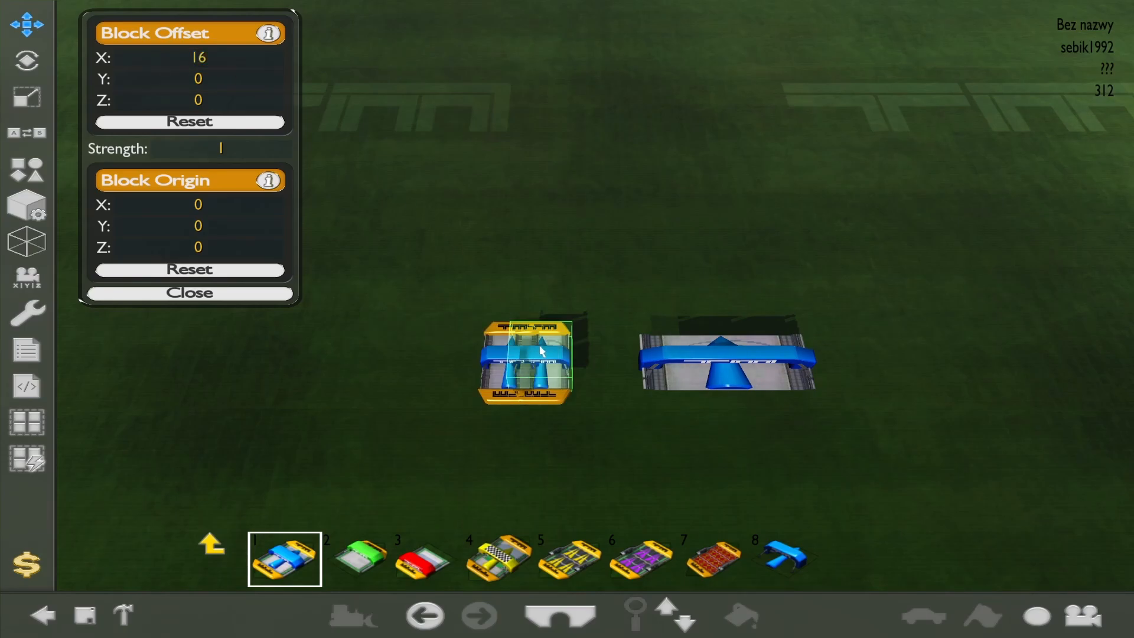
Place a normal and an enlarged checkpoint block, each with a block offset of X 16, directly behind their originals
click(540, 346)
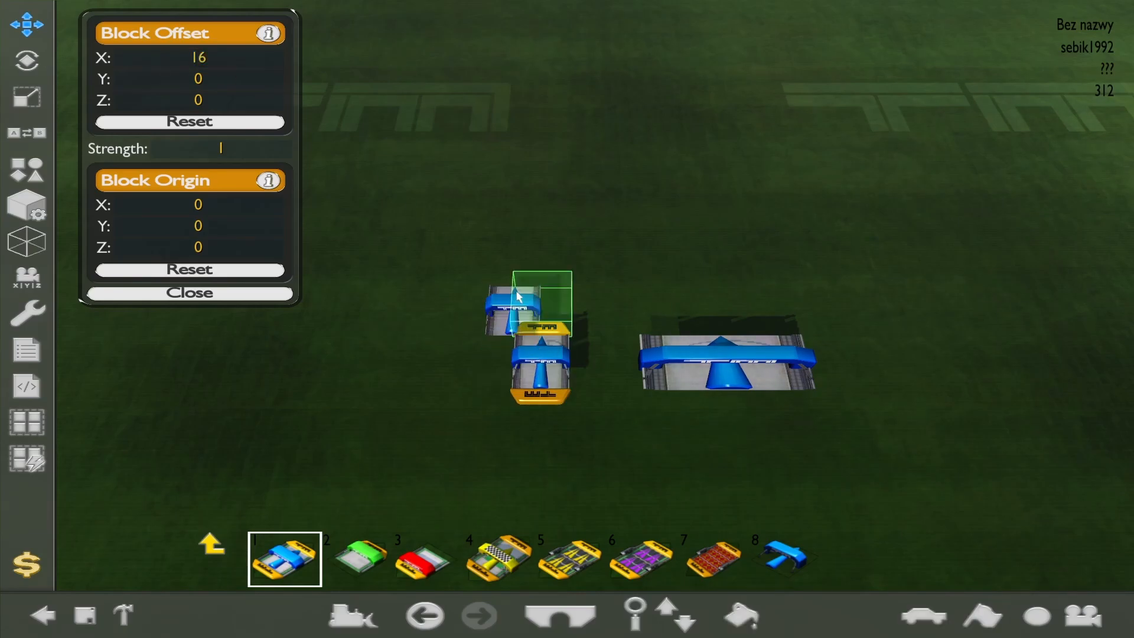
click(544, 304)
ctrl+click(768, 362)
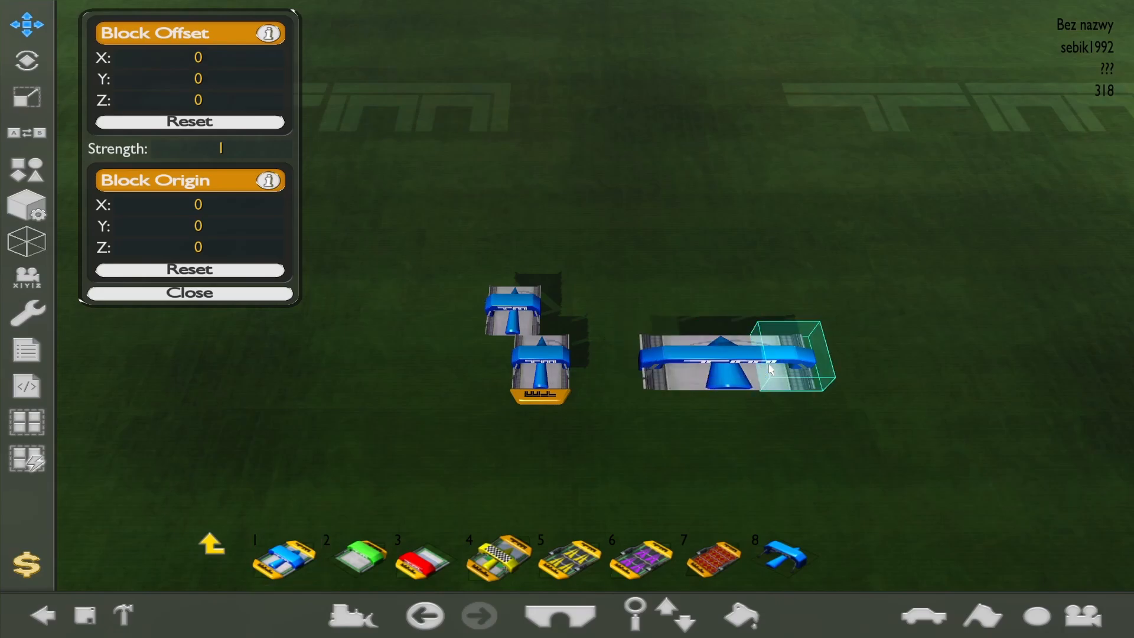
click(249, 63)
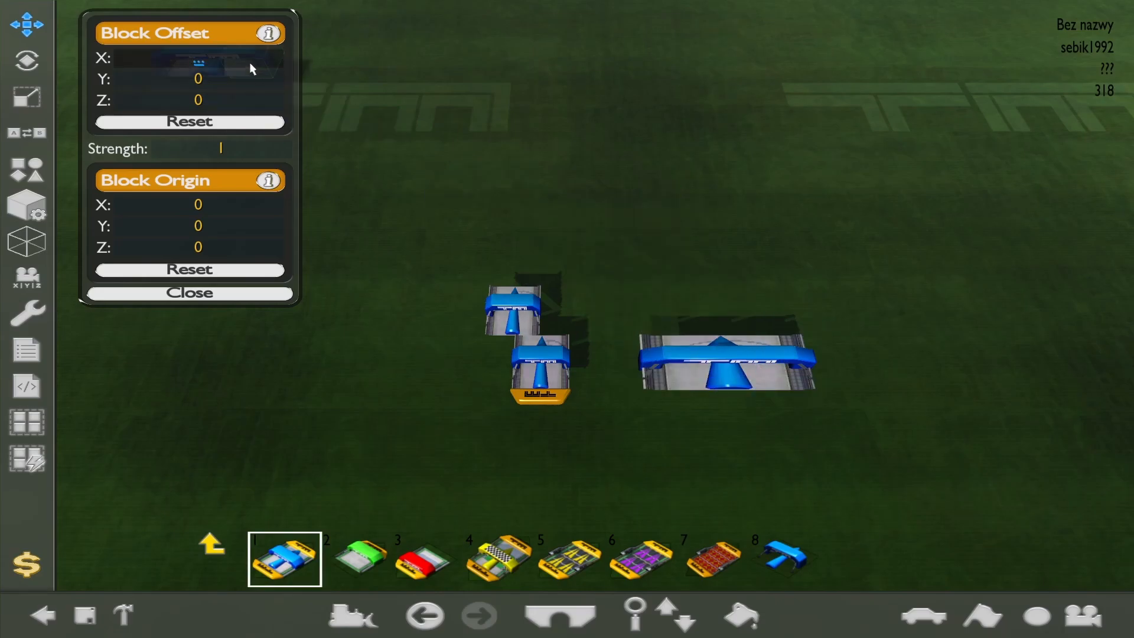
text(16)
key(Return)
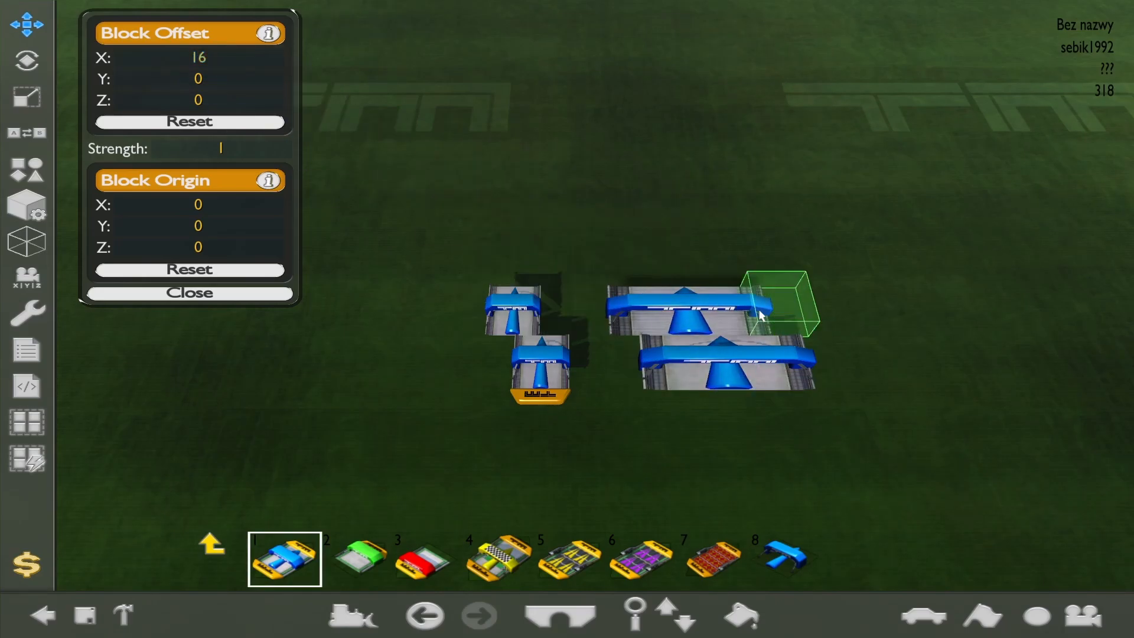
click(760, 316)
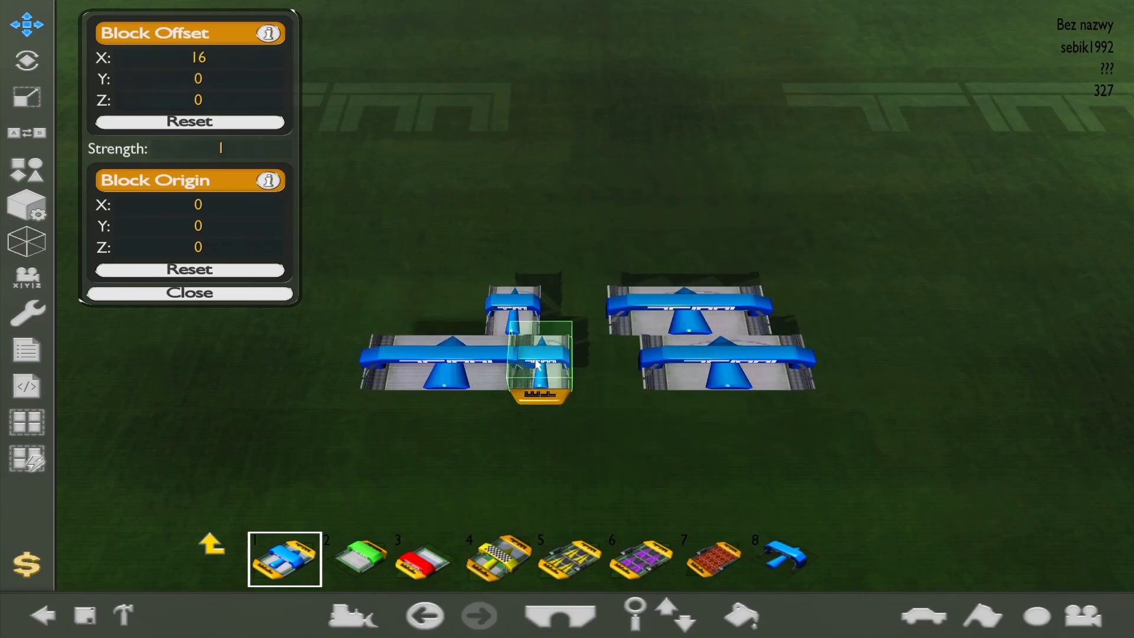
Reset the block offset, set the block origin to X 16, and place the normal checkpoint block behind the offset one
click(190, 121)
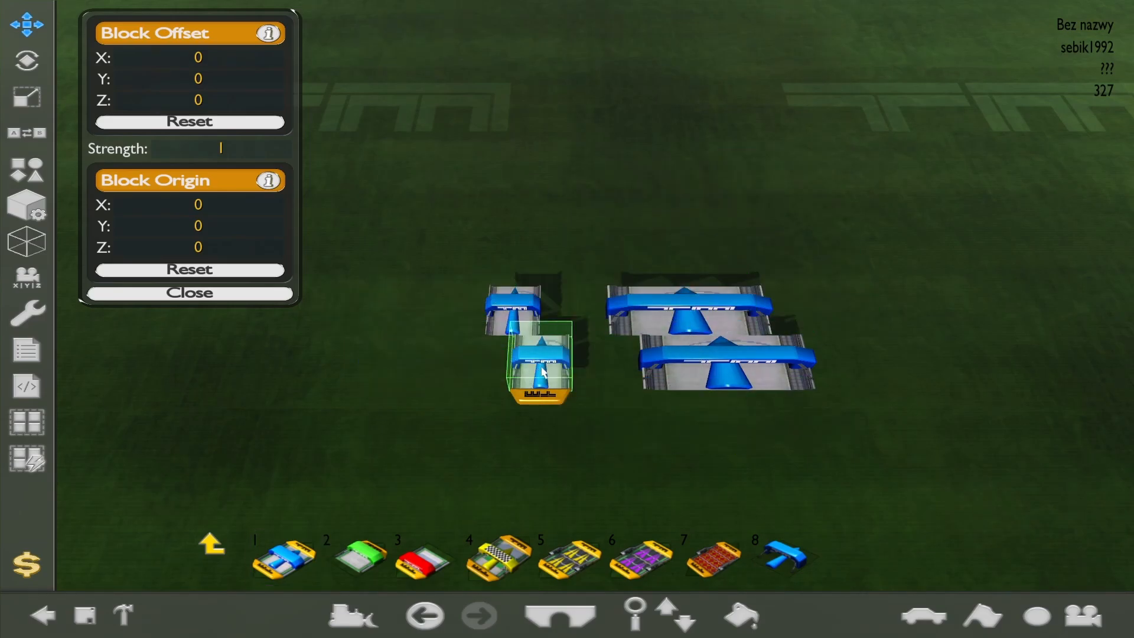
click(236, 207)
text(16)
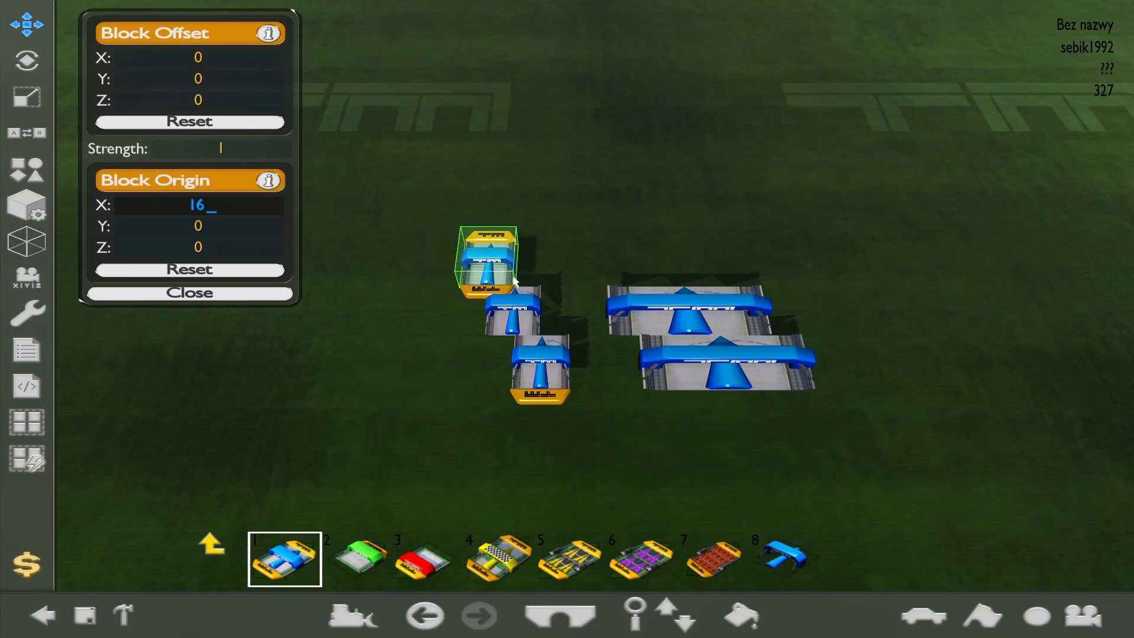
key(Return)
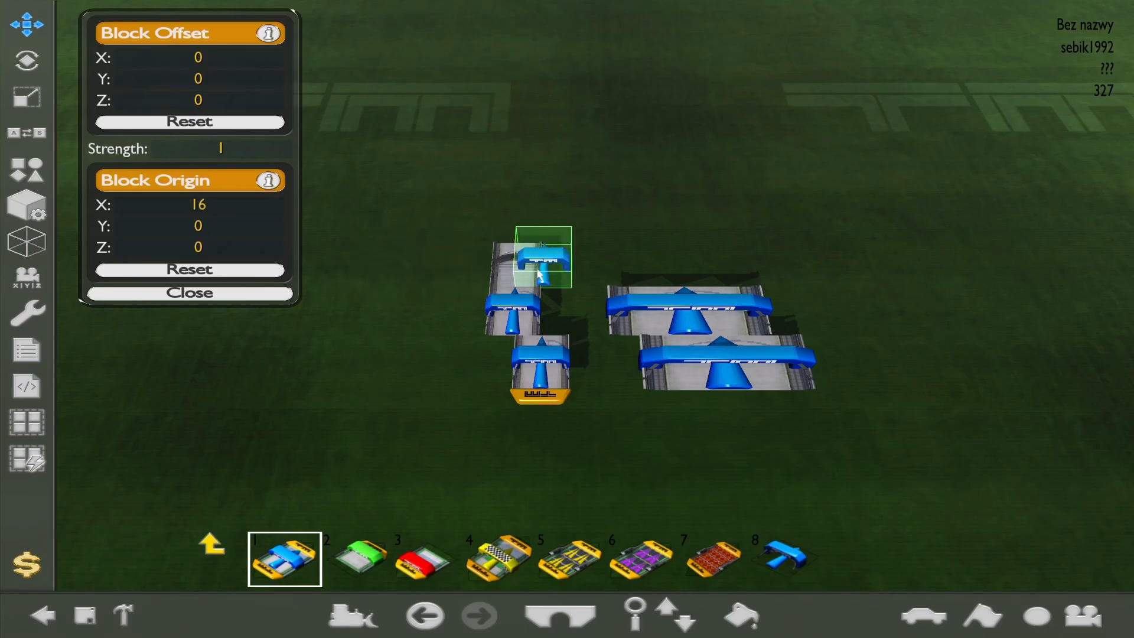
click(540, 275)
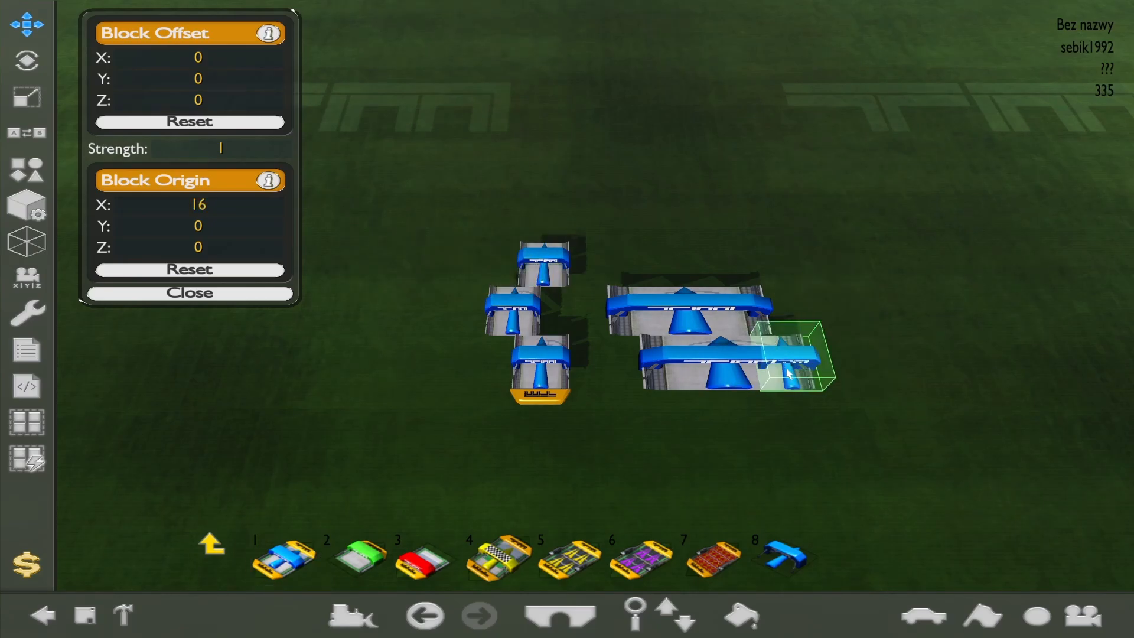
Copy the enlarged checkpoint block, set its block origin to X 16, and place it behind the offset enlarged checkpoint
ctrl+click(787, 369)
click(229, 206)
text(16)
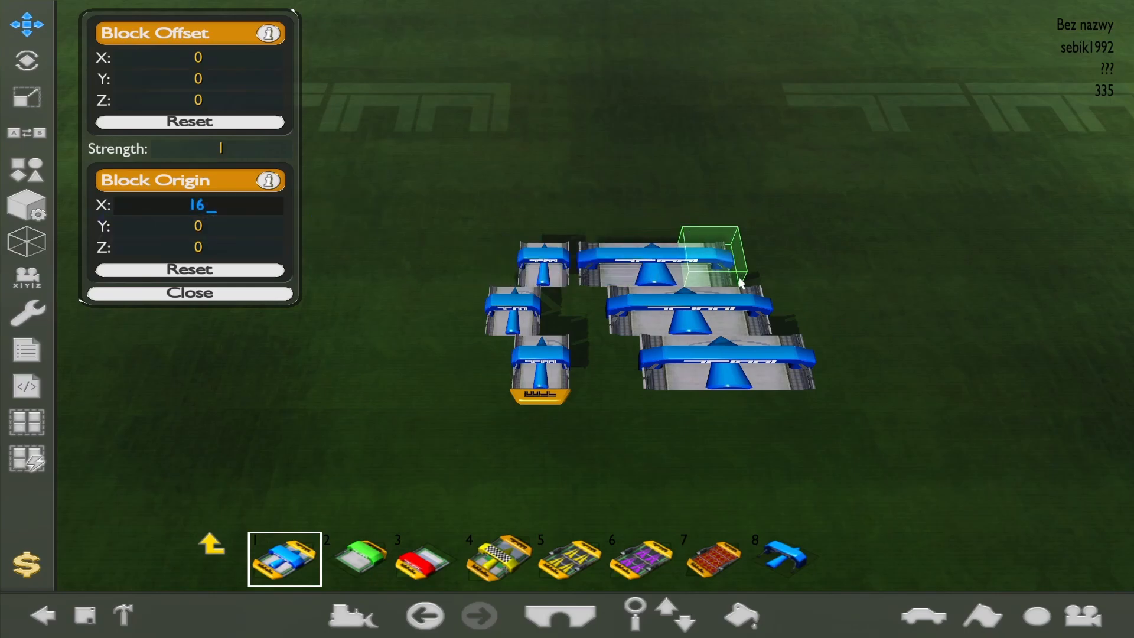
key(Return)
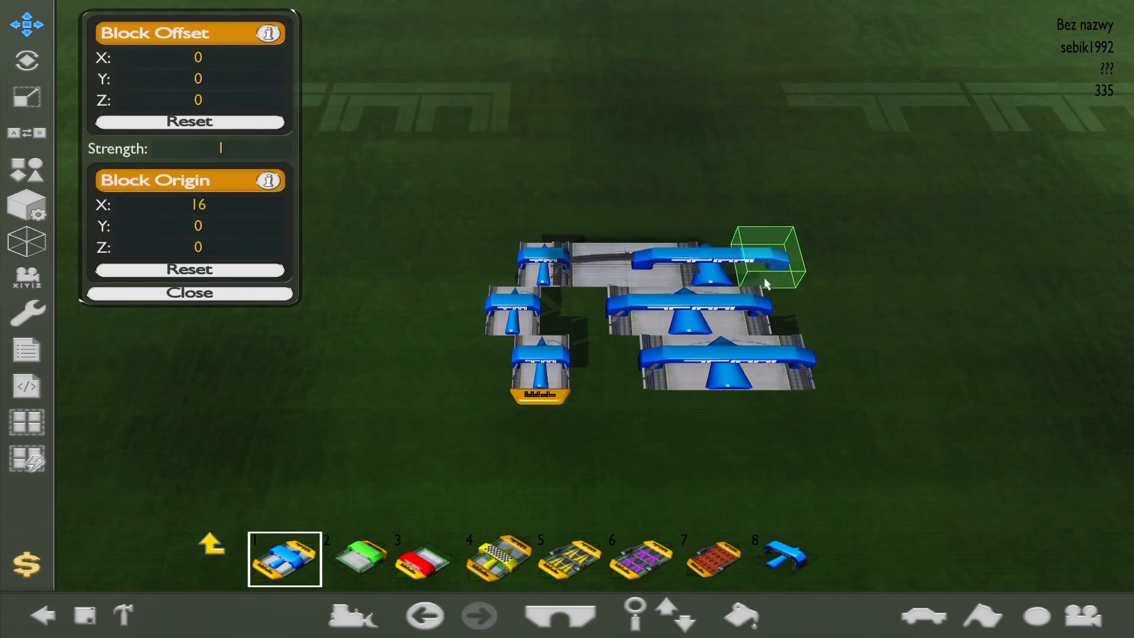
click(766, 284)
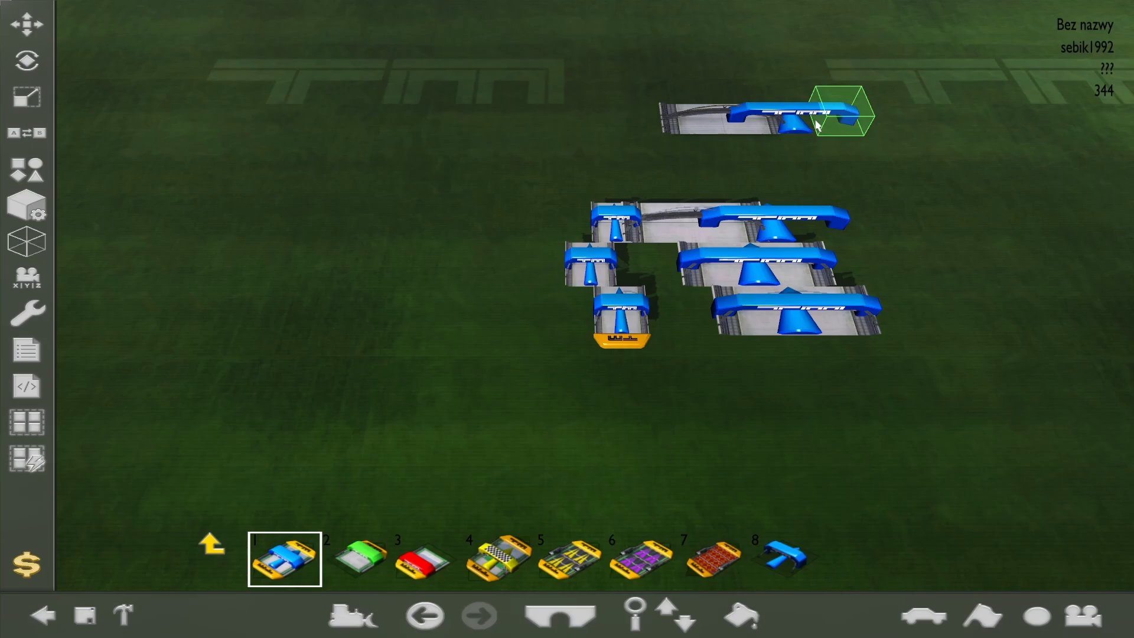
Rotate the enlarged checkpoint block with the shifted origin and place two copies facing different directions on the open grass
right_click(816, 125)
right_click(816, 125)
right_click(816, 125)
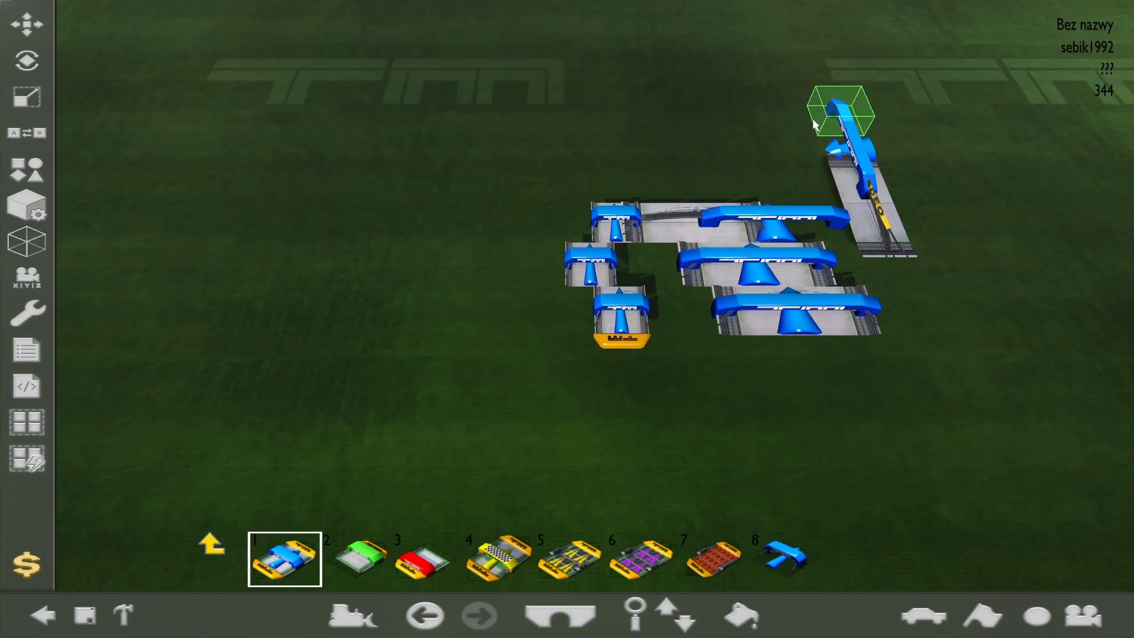
click(455, 127)
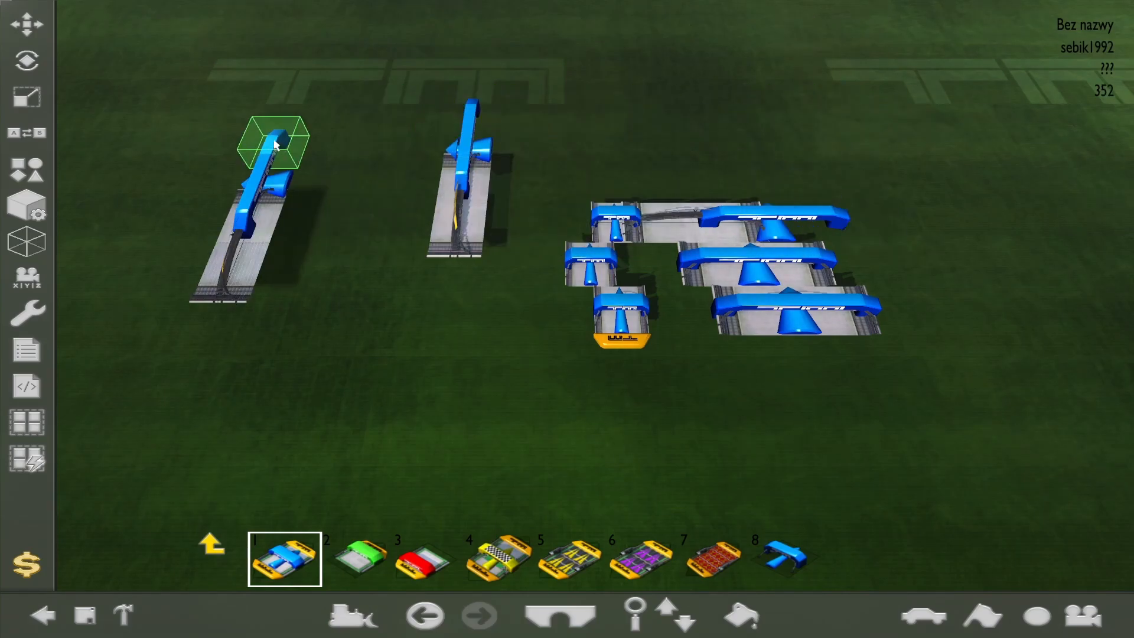
right_click(271, 140)
right_click(276, 145)
click(275, 144)
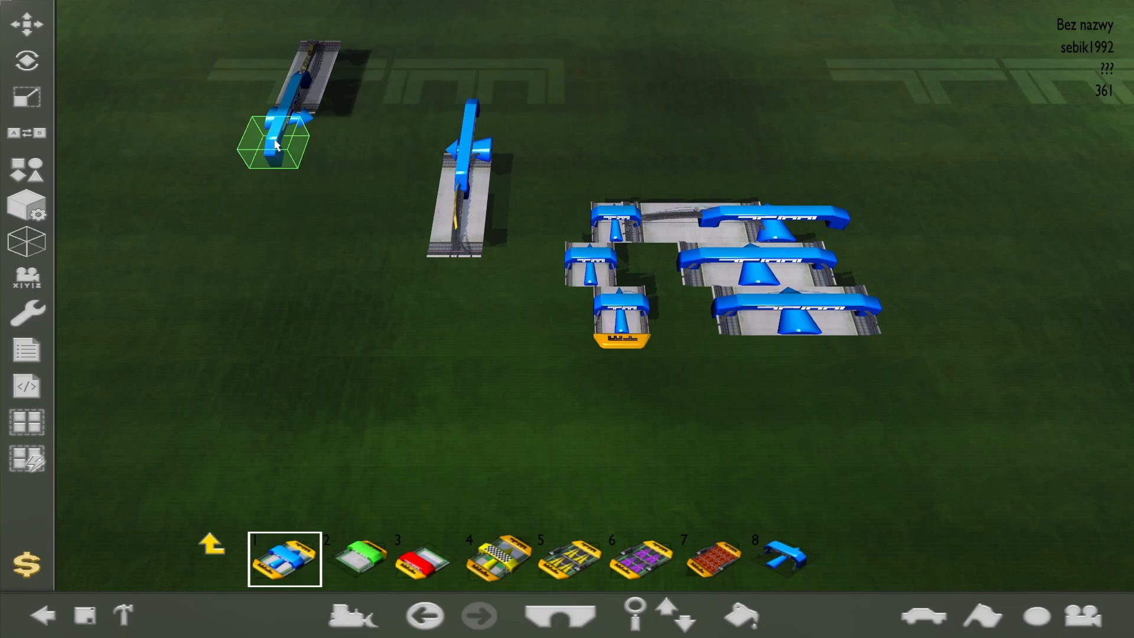
Copy the normal-size offset checkpoint block already on the map and place the copy on the open grass
key(ctrl)
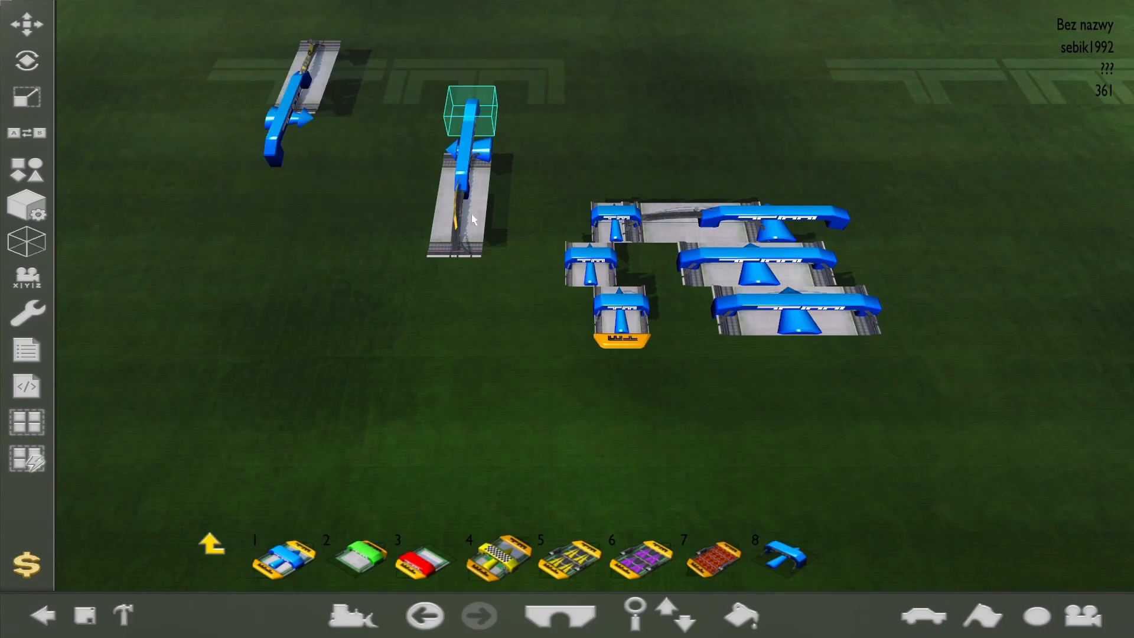
ctrl+click(471, 206)
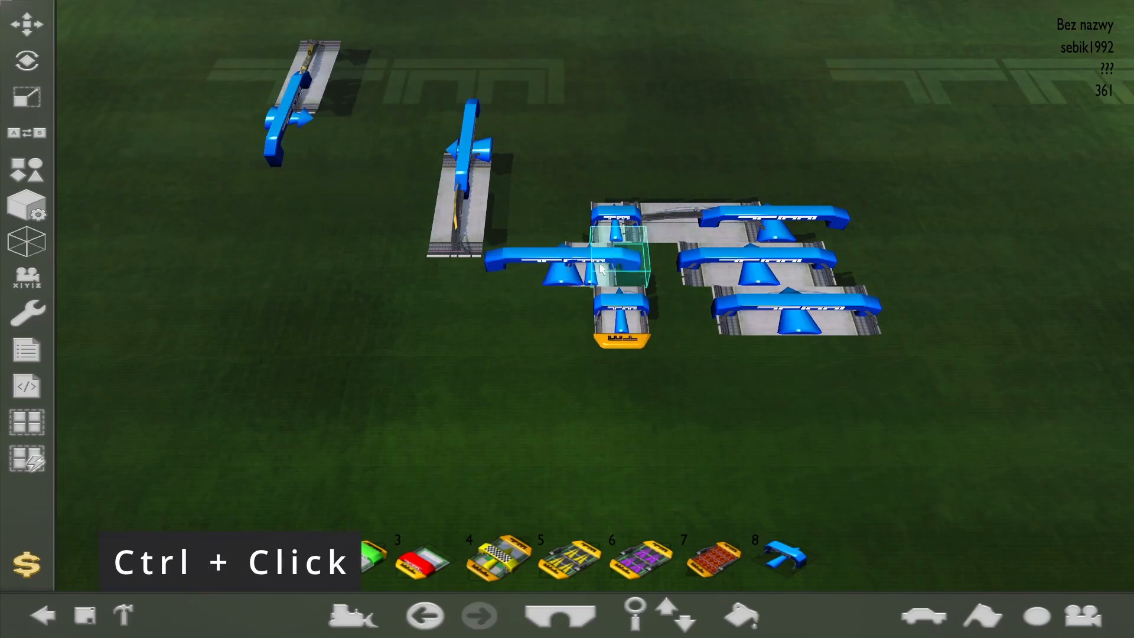
right_click(302, 295)
click(293, 299)
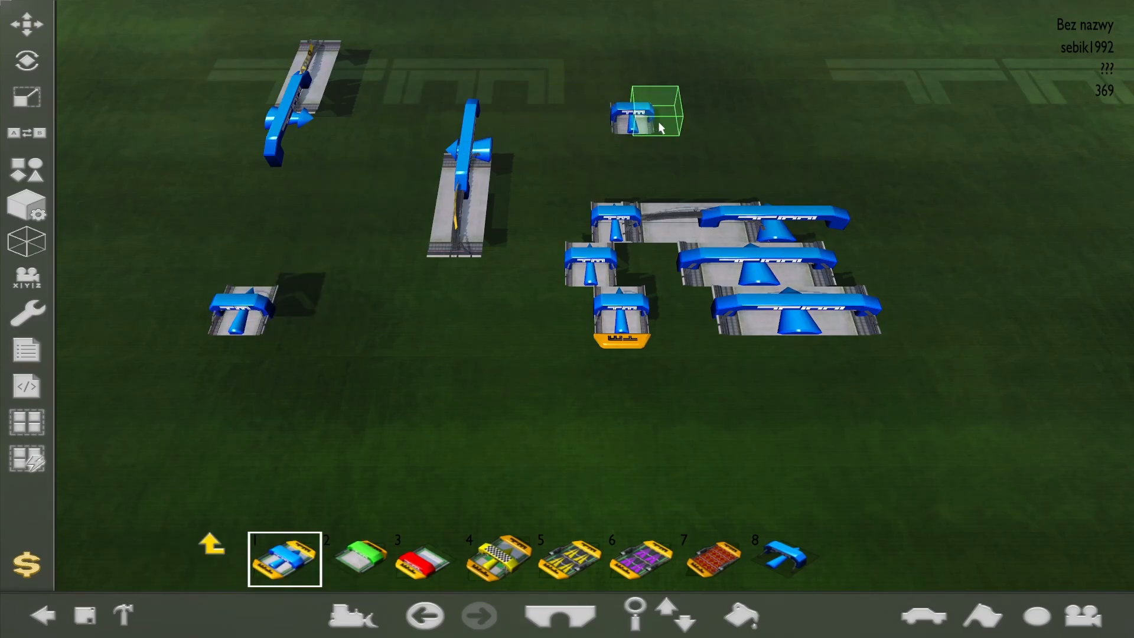
key(Tab)
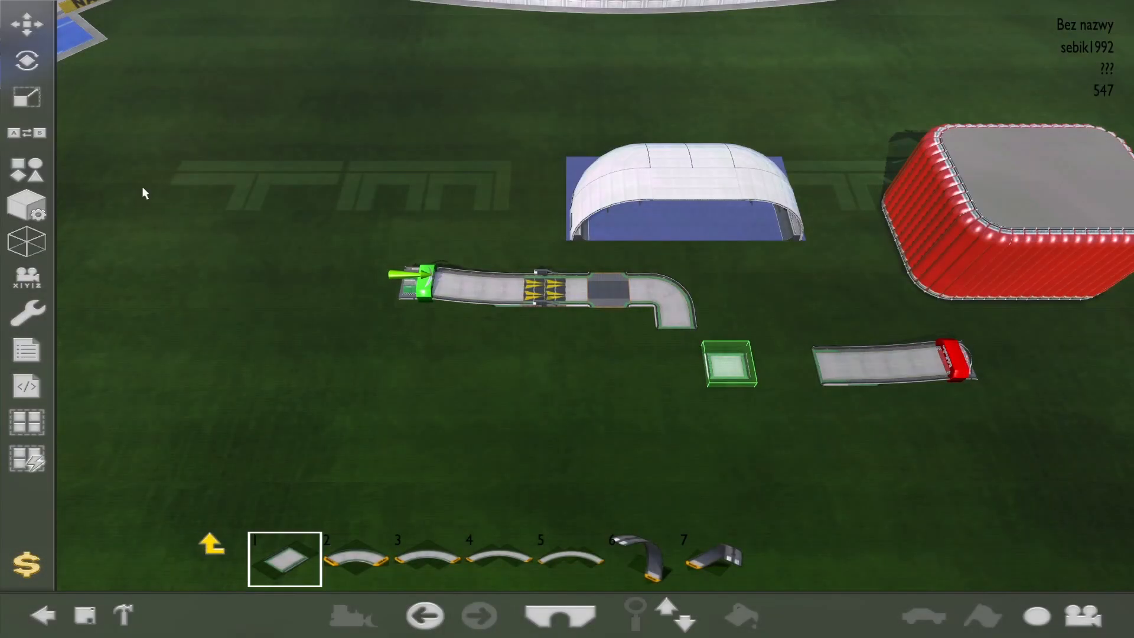
Set the flat road block's variation type to Manual (Ground) with variant 6 / 6 and finish with the variation settings
click(37, 171)
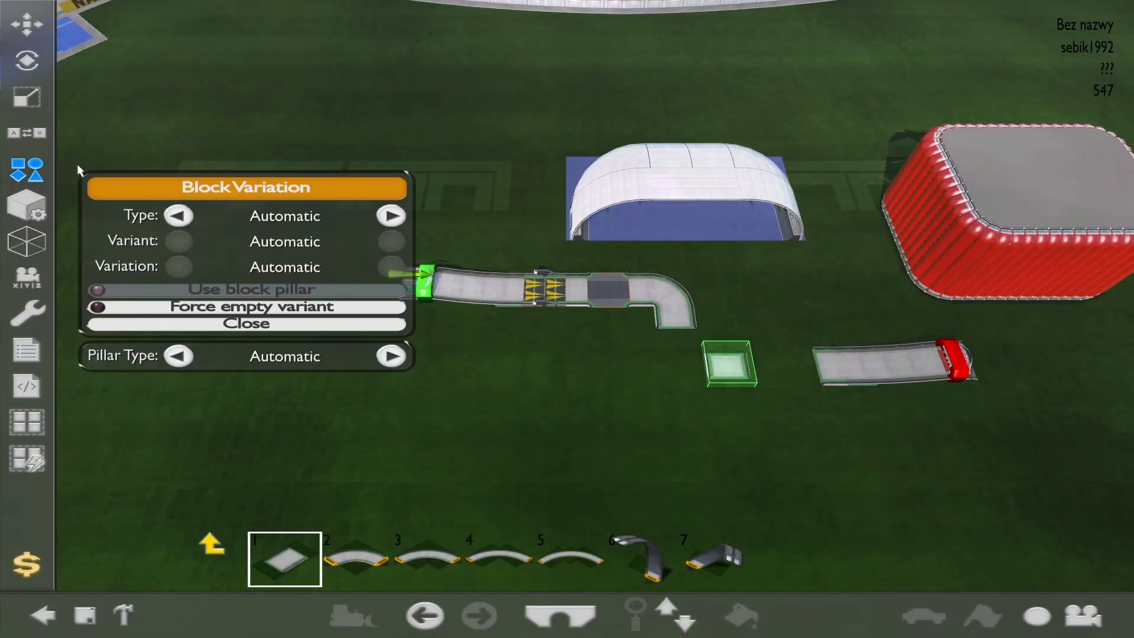
click(179, 217)
click(179, 217)
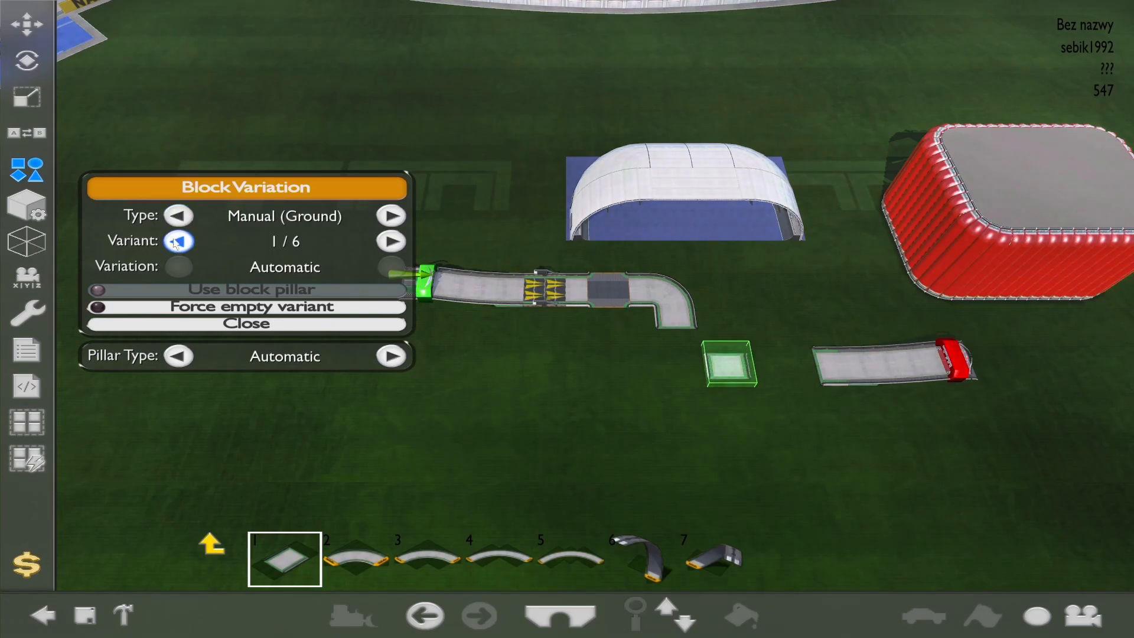
click(178, 242)
click(178, 242)
click(178, 243)
click(178, 242)
click(178, 243)
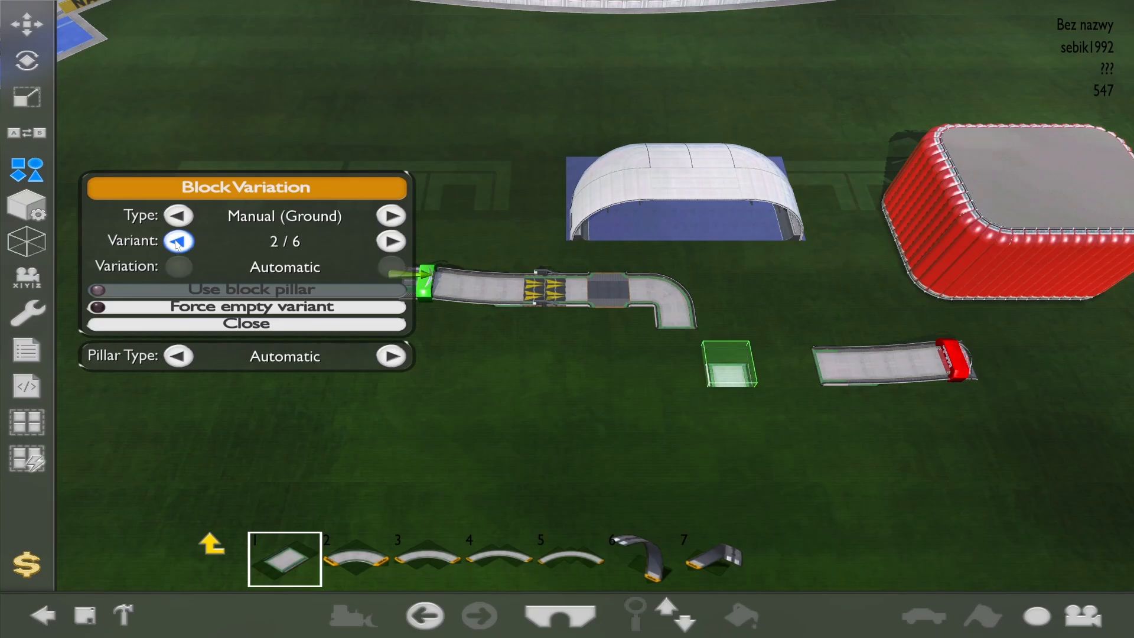
click(178, 242)
click(178, 243)
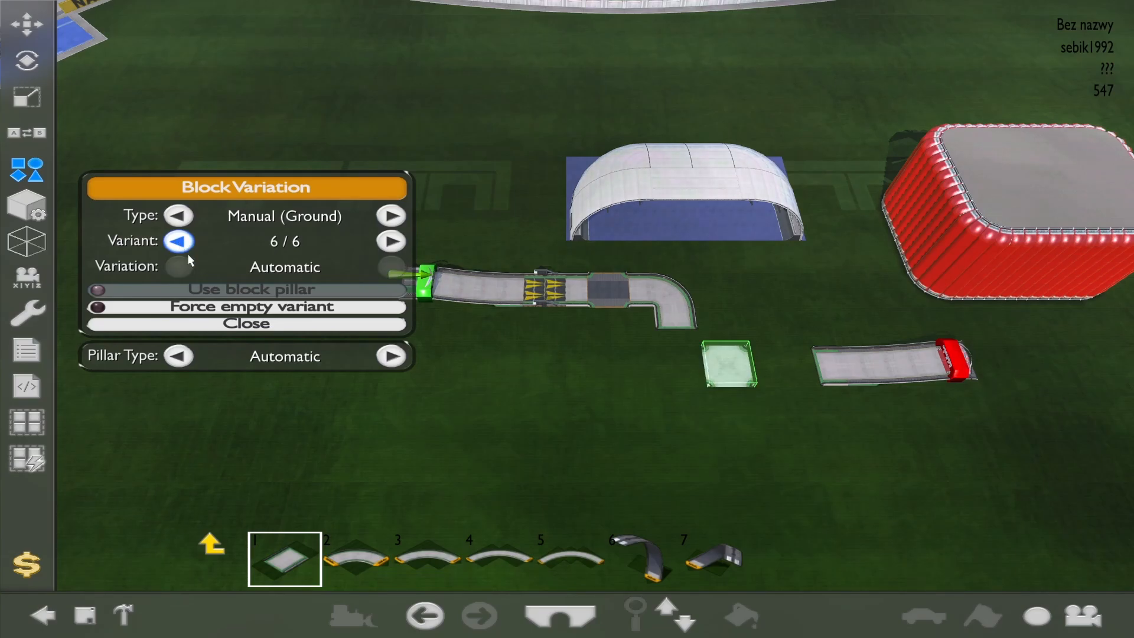
click(26, 170)
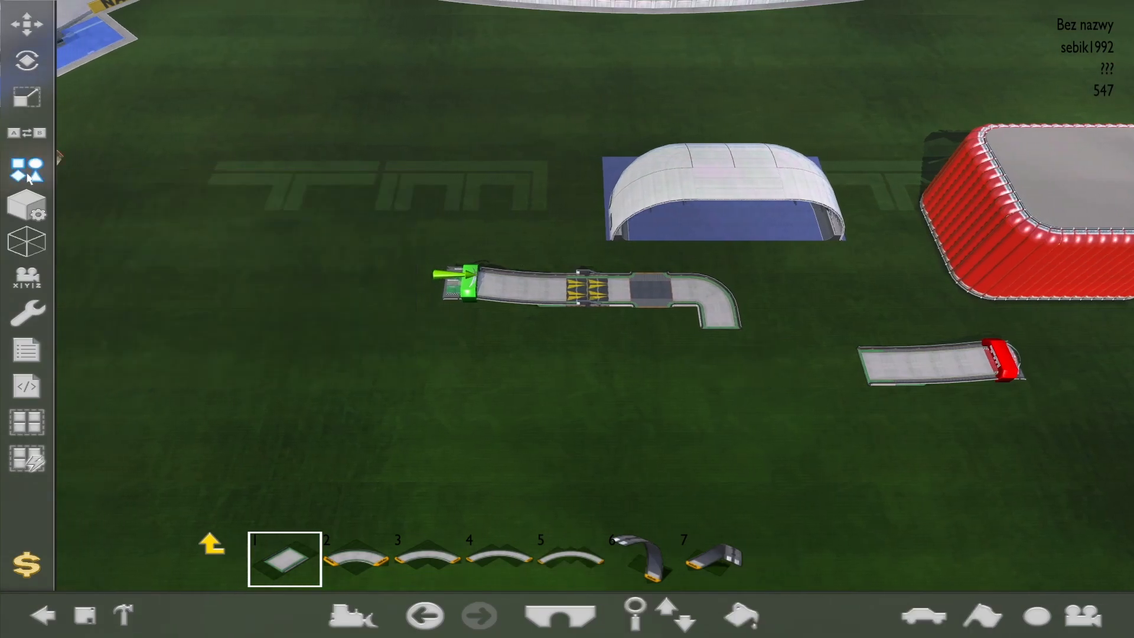
Remove the road blocks that form the curve at the end of the starting section
right_click(671, 289)
right_click(718, 290)
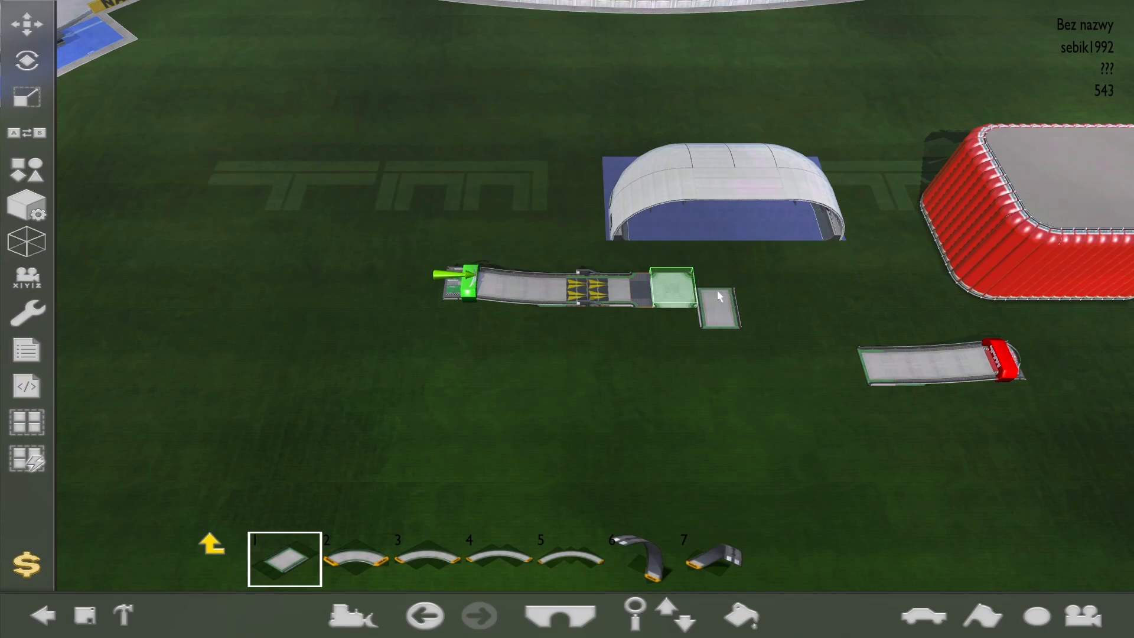
right_click(726, 321)
click(726, 322)
Place four of the variant road blocks as a two-by-two platform at the end of the starting section
click(674, 286)
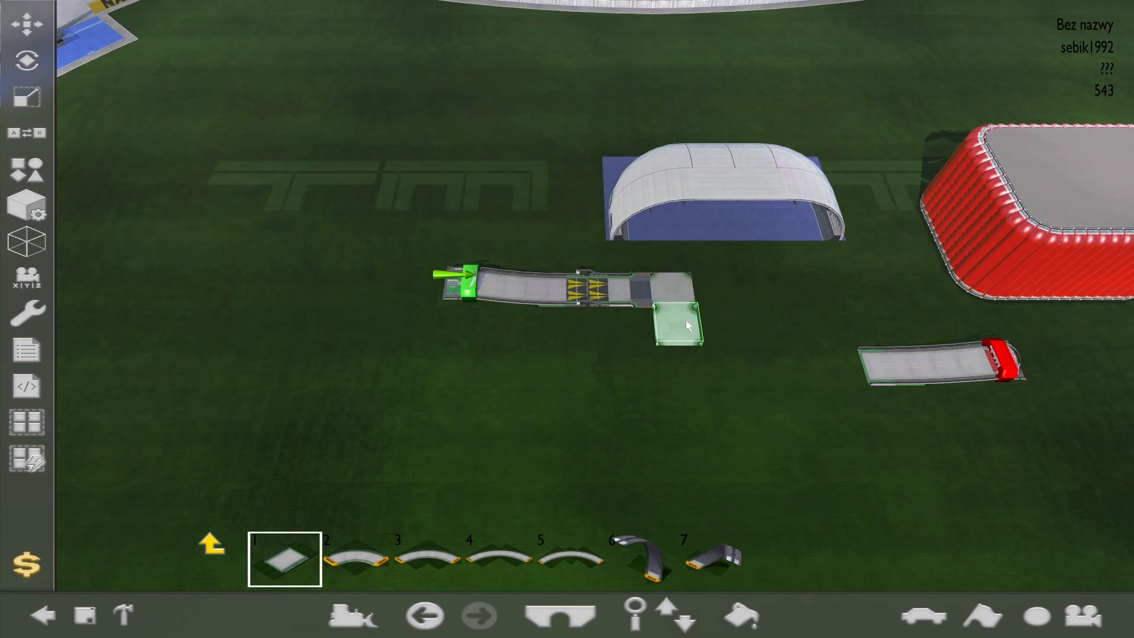
click(686, 321)
click(715, 286)
click(720, 320)
Test-drive the track from the start block over the turbo towards the new platform, and return to the editor
key(Return)
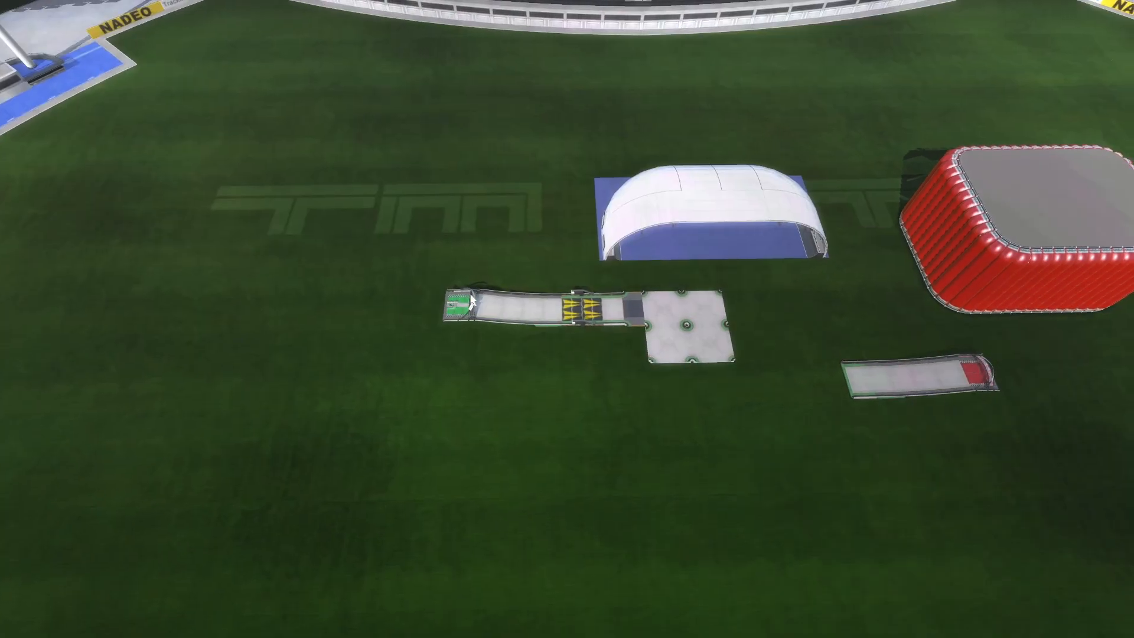
key(Up)
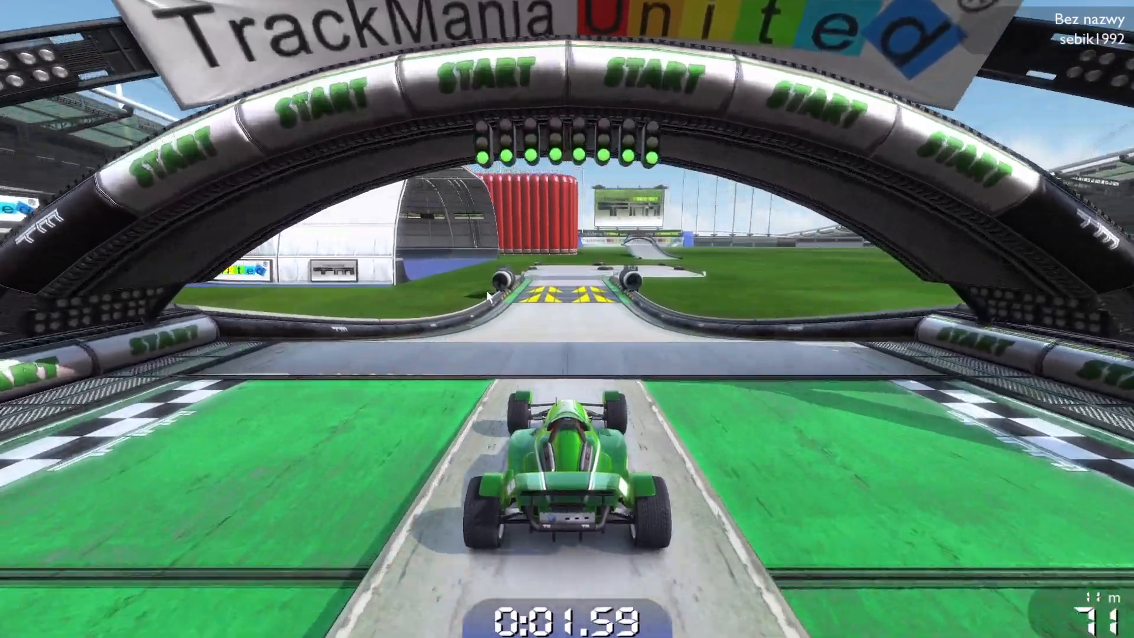
key(Right)
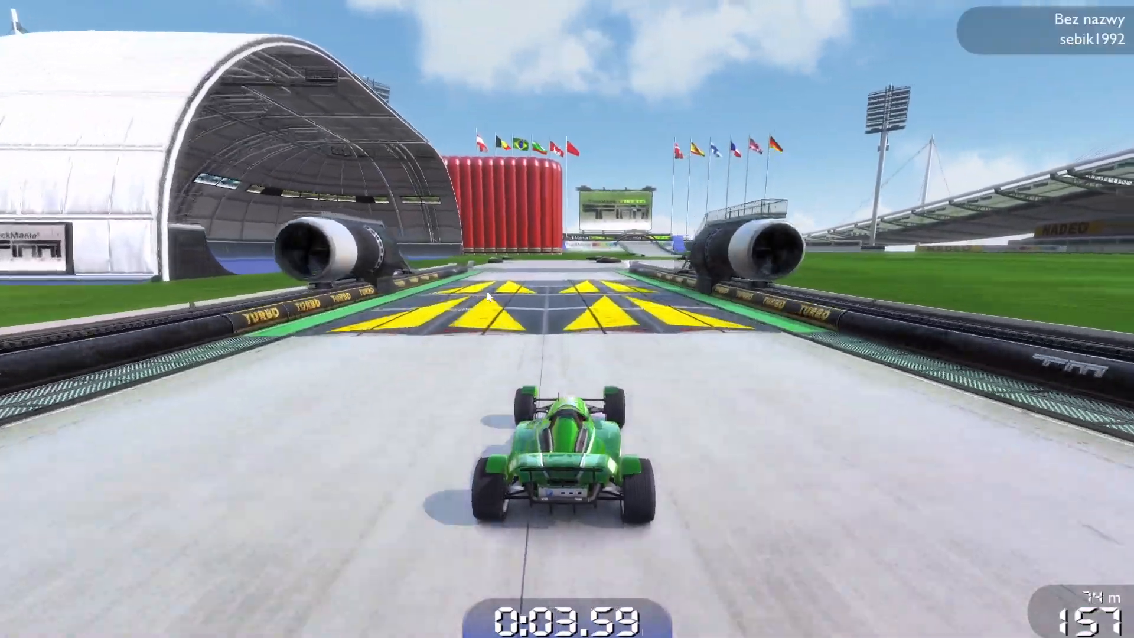
key(Escape)
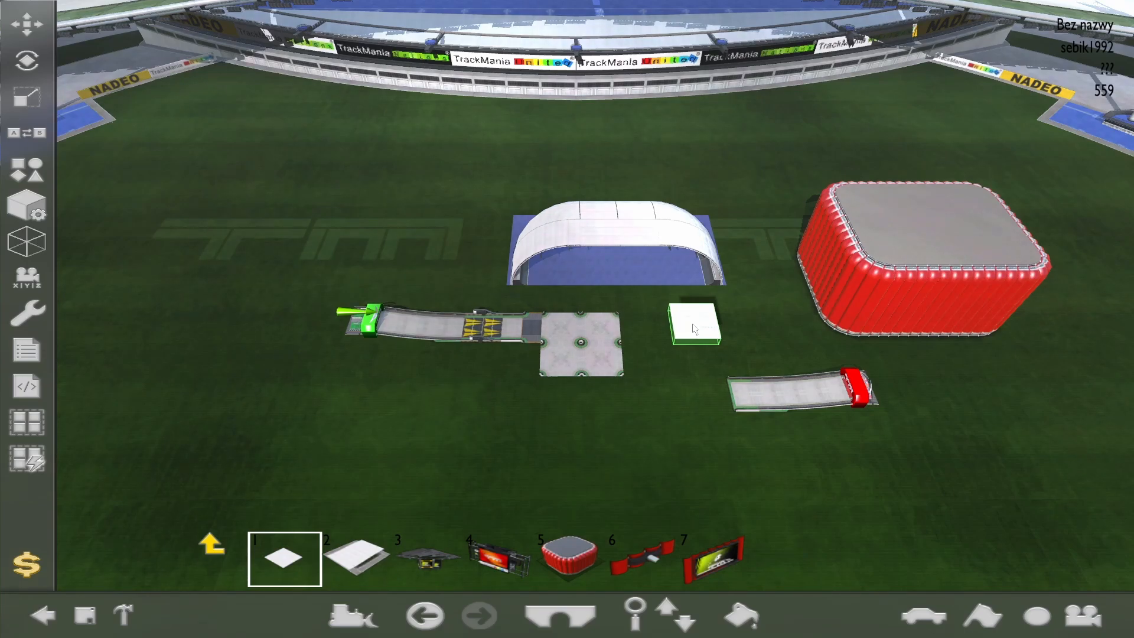
Place four flat white blocks in a two-by-two square between the road platform and the finish section
click(694, 325)
click(649, 323)
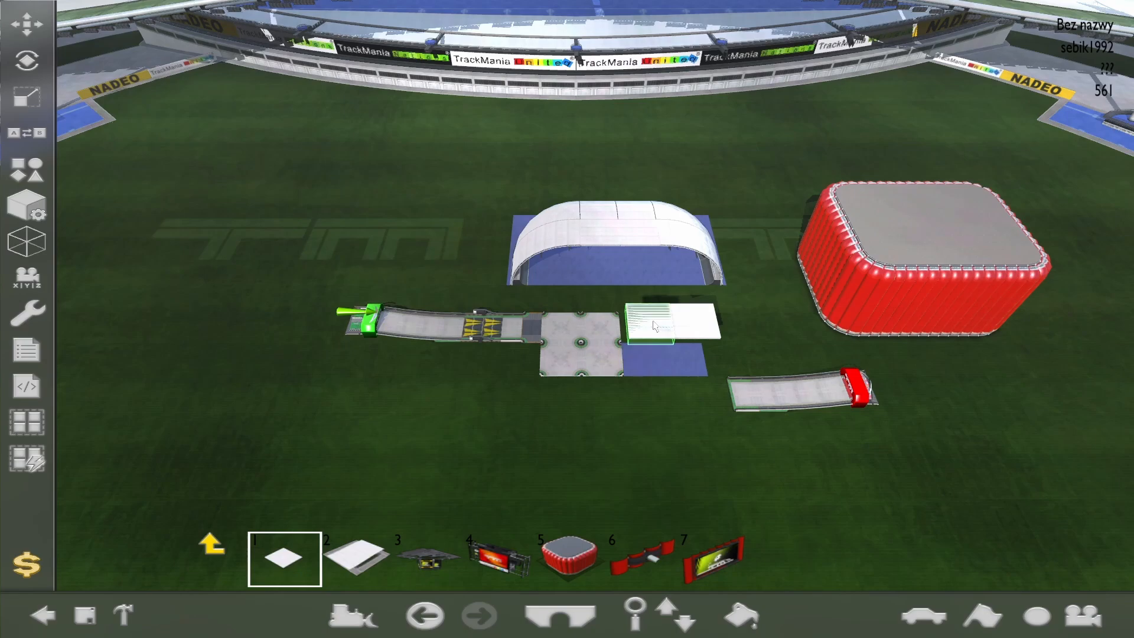
click(660, 355)
click(701, 352)
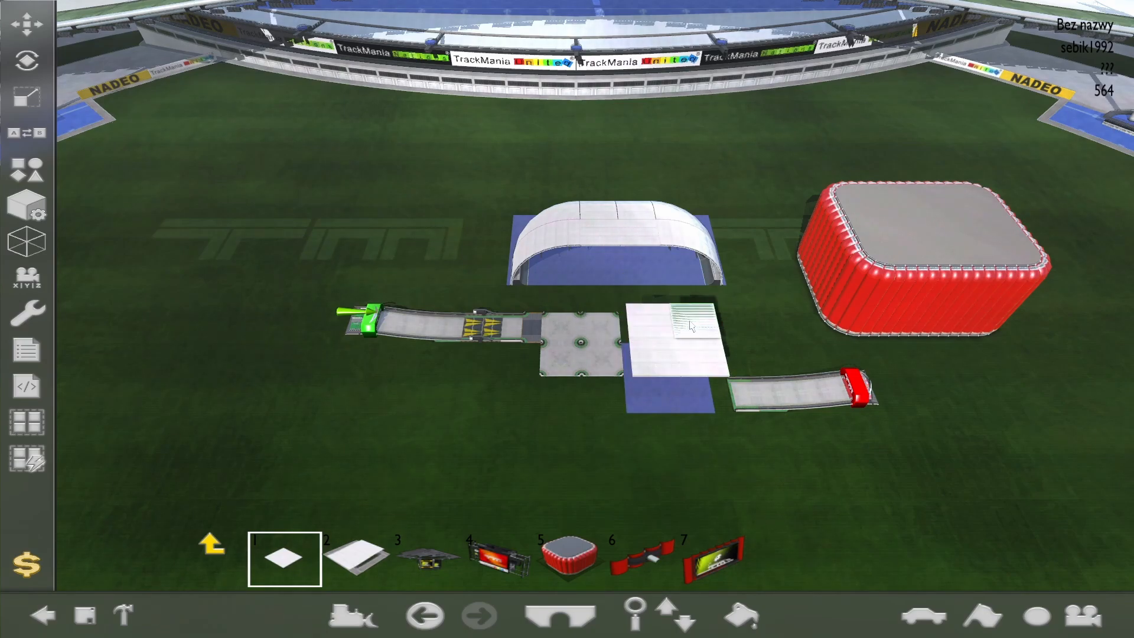
Remove the four flat white blocks between the road platform and the finish section
click(690, 325)
click(649, 325)
click(697, 355)
click(655, 357)
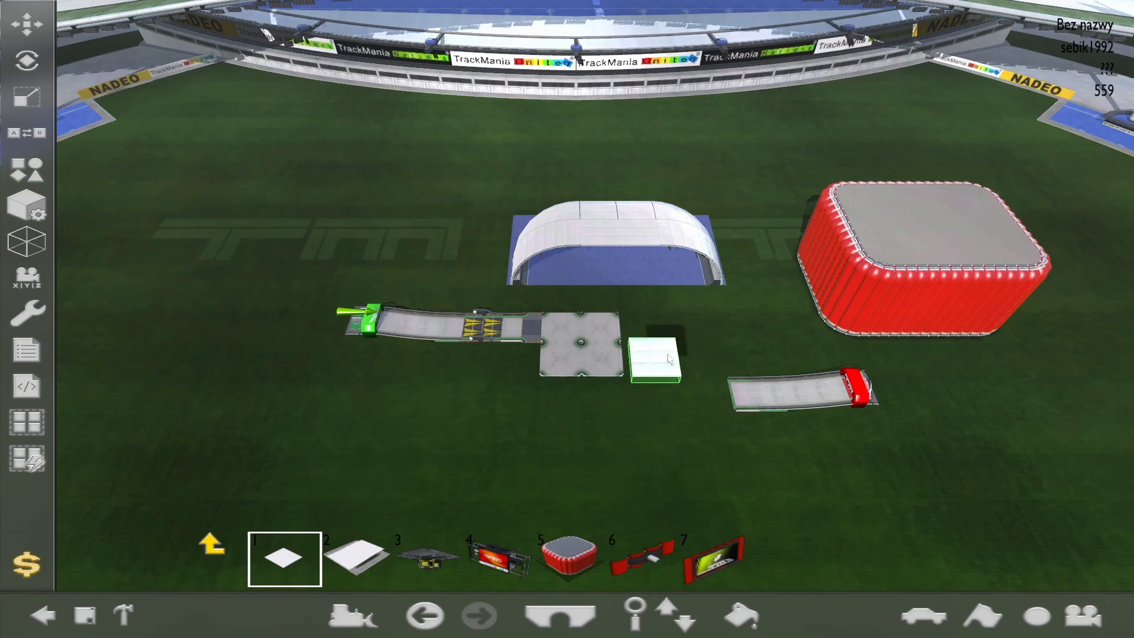
Turn on the forced empty variant in the block variation settings of the flat white block
click(48, 132)
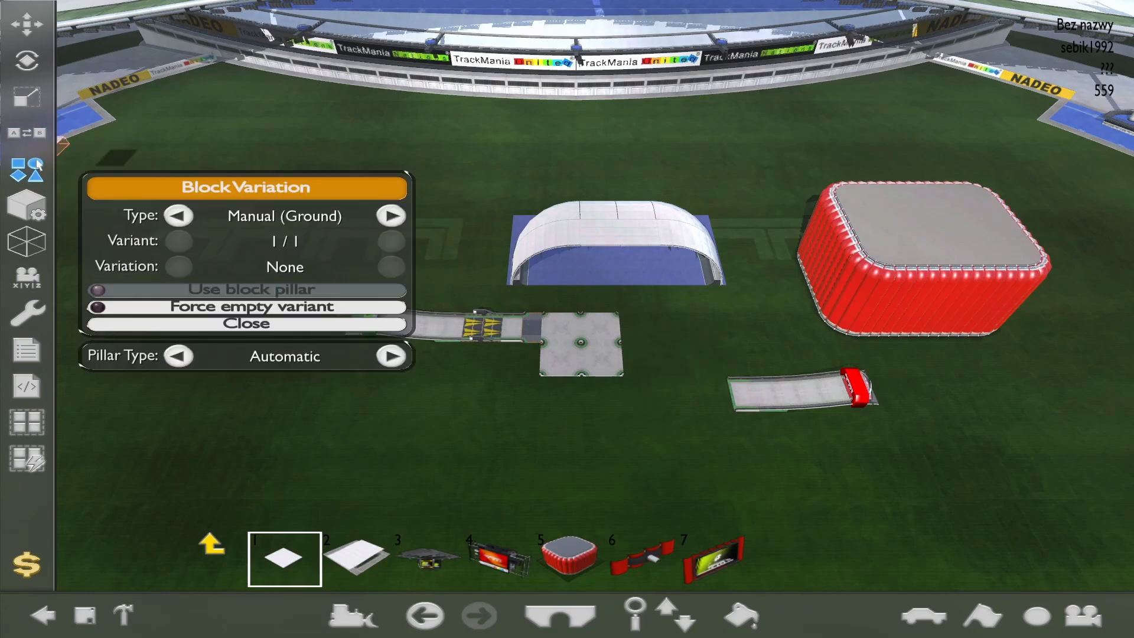
click(253, 312)
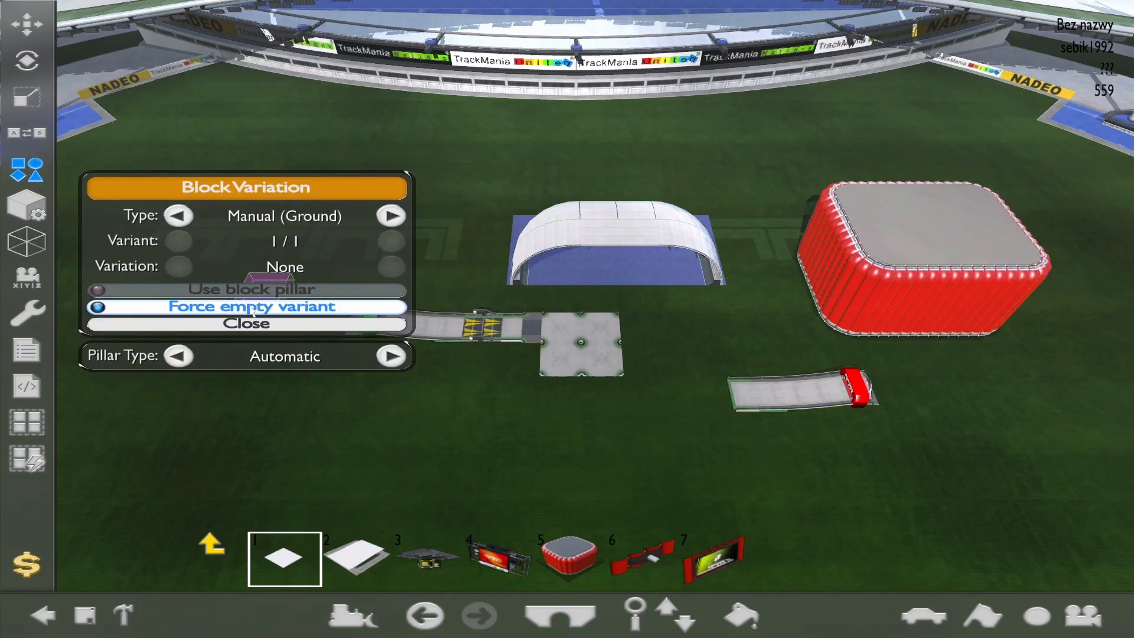
click(28, 171)
Place six empty-variant flat blocks in a three-by-two area between the road platform and the finish section
click(656, 329)
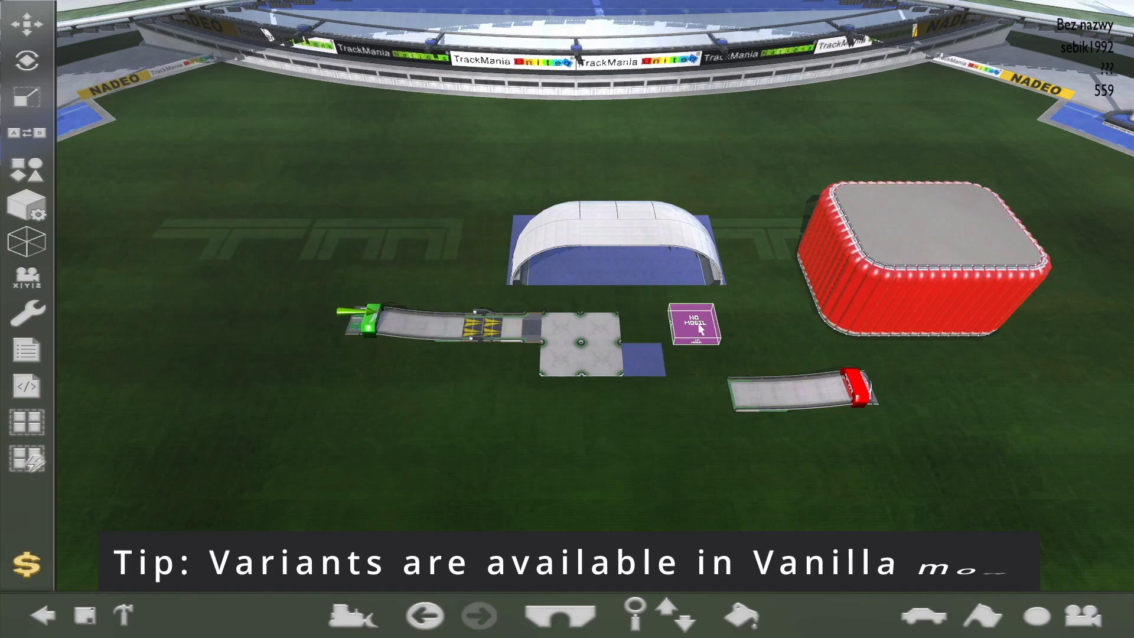
click(701, 330)
click(694, 359)
click(653, 359)
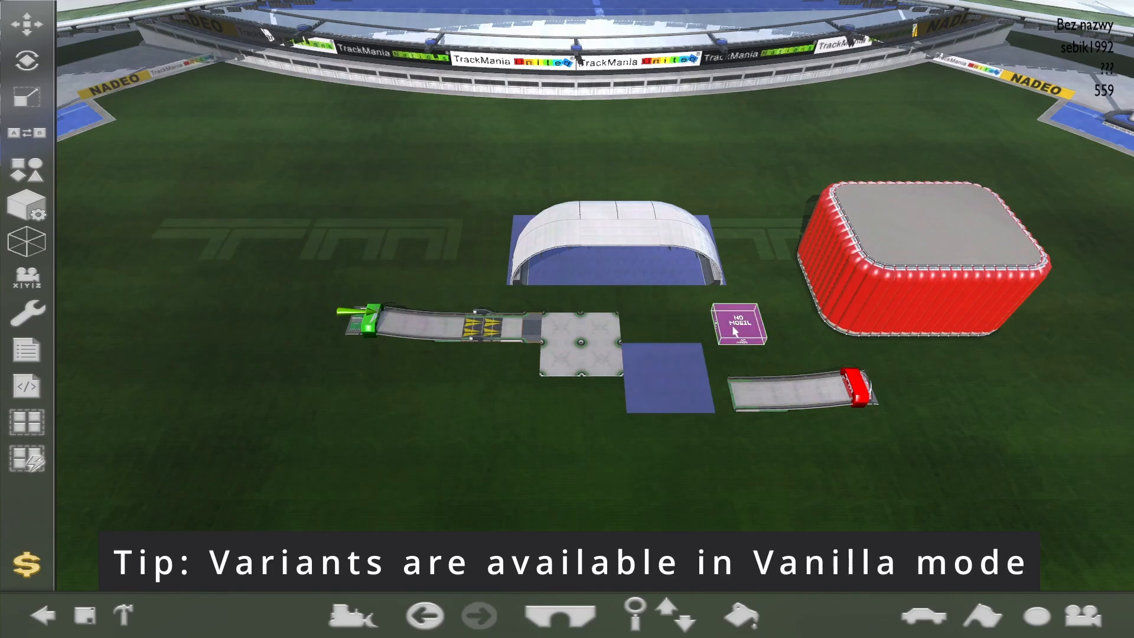
click(741, 324)
click(747, 359)
Test-drive the track from the start block towards the area of empty-variant blocks
scroll(366, 301, down, 3)
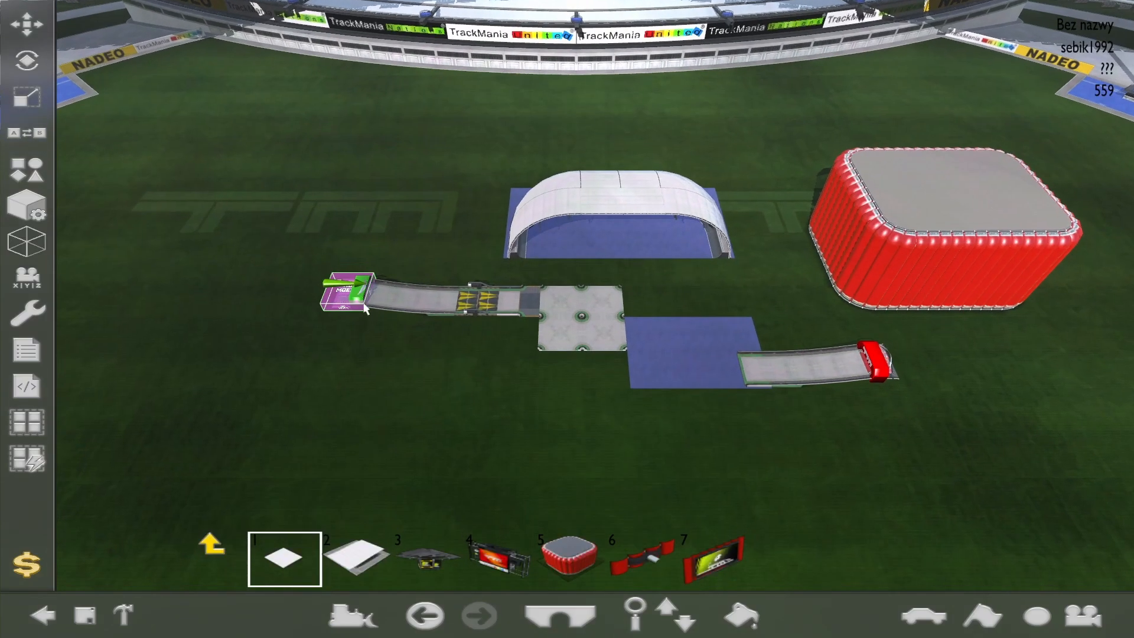
key(Return)
key(Up)
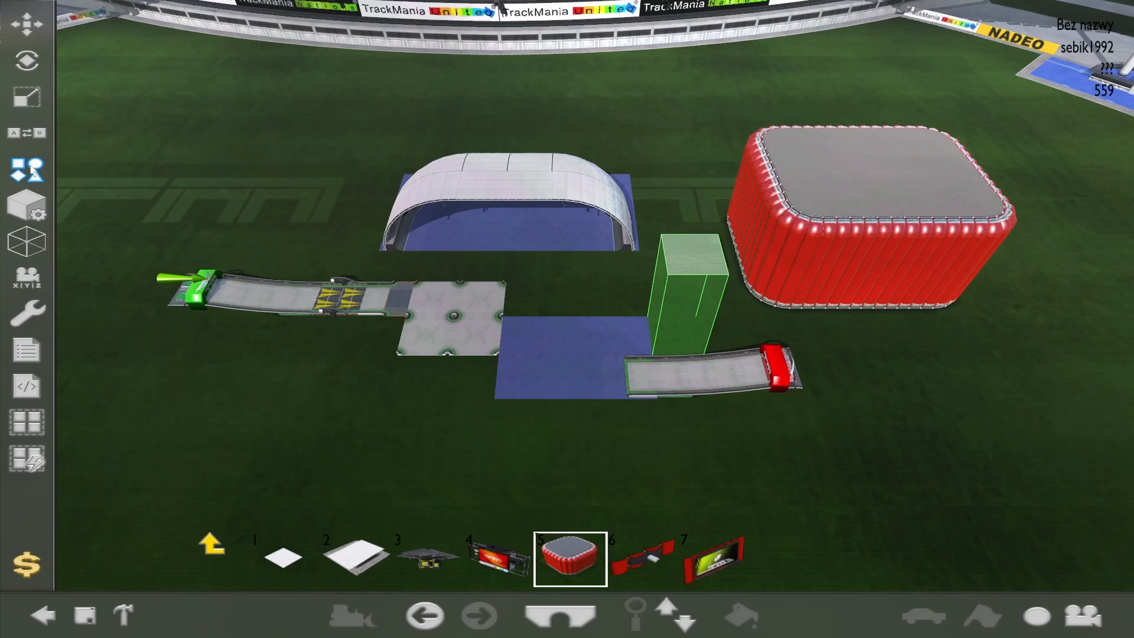
Set the red inflatable block's variation type to Manual (Air) and choose variant 2 of 9
click(34, 172)
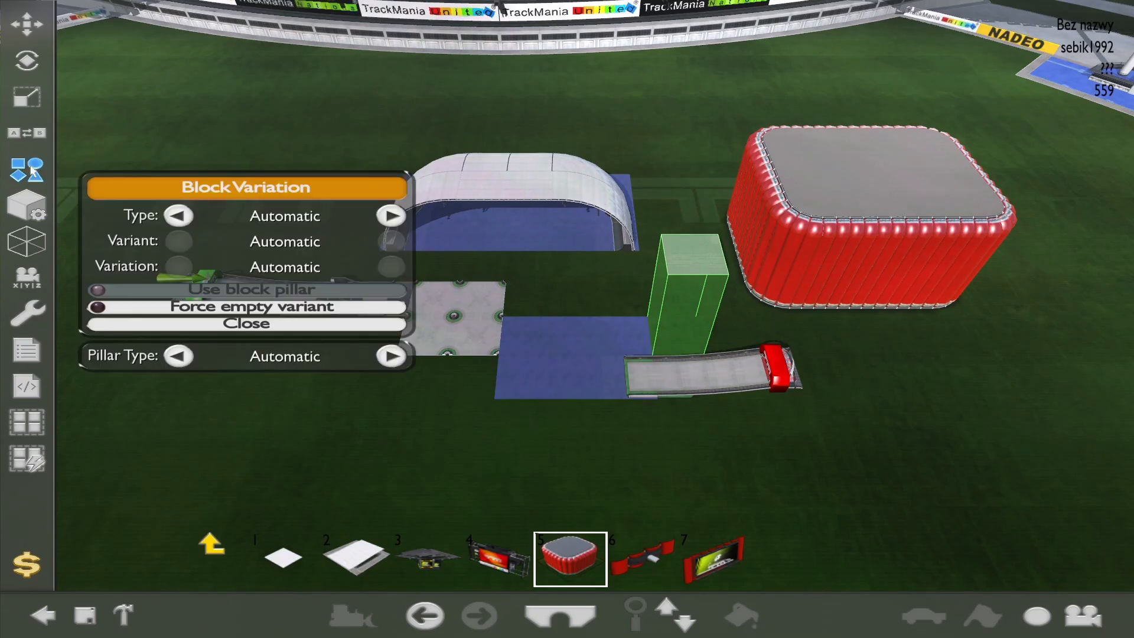
click(177, 217)
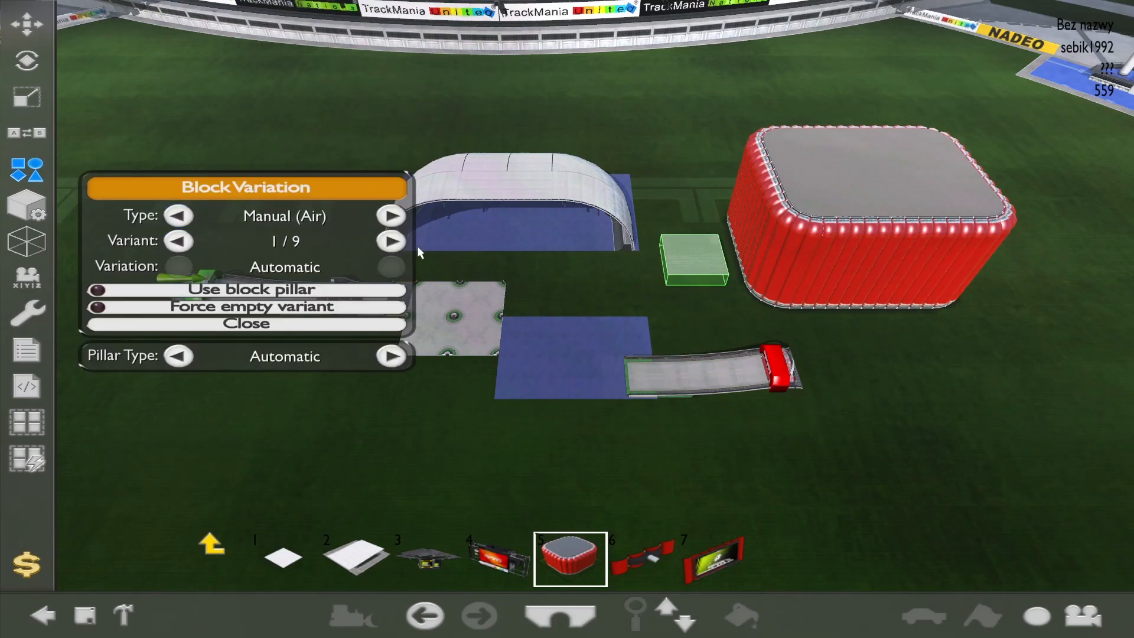
click(391, 242)
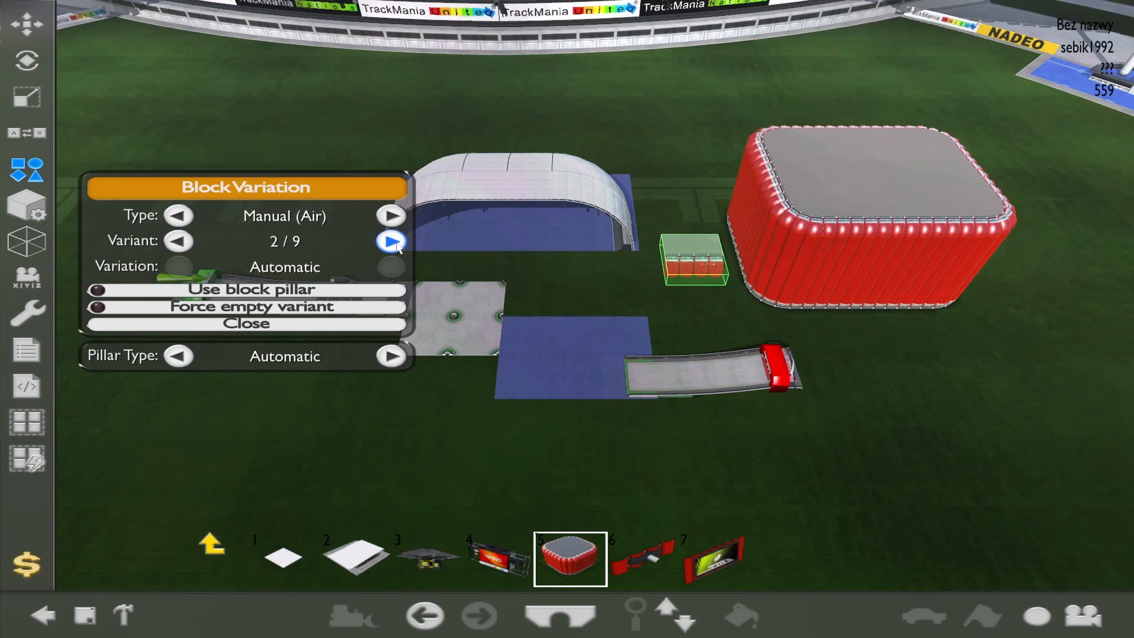
Switch the red inflatable block to its block pillar and choose pillar variant 6 of 9
click(210, 294)
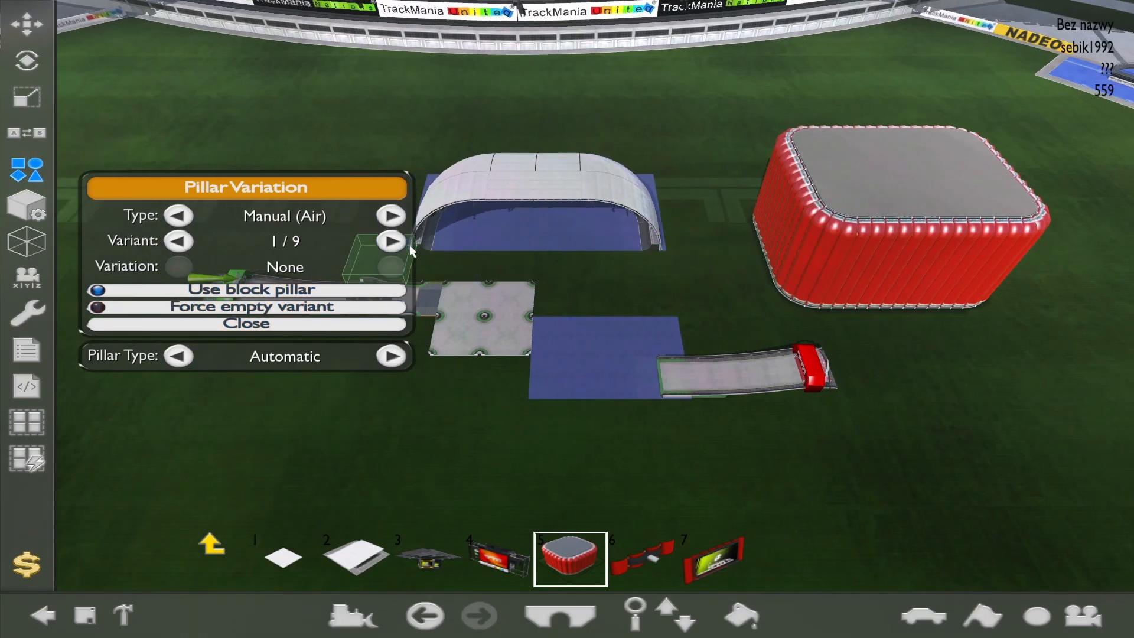
click(391, 241)
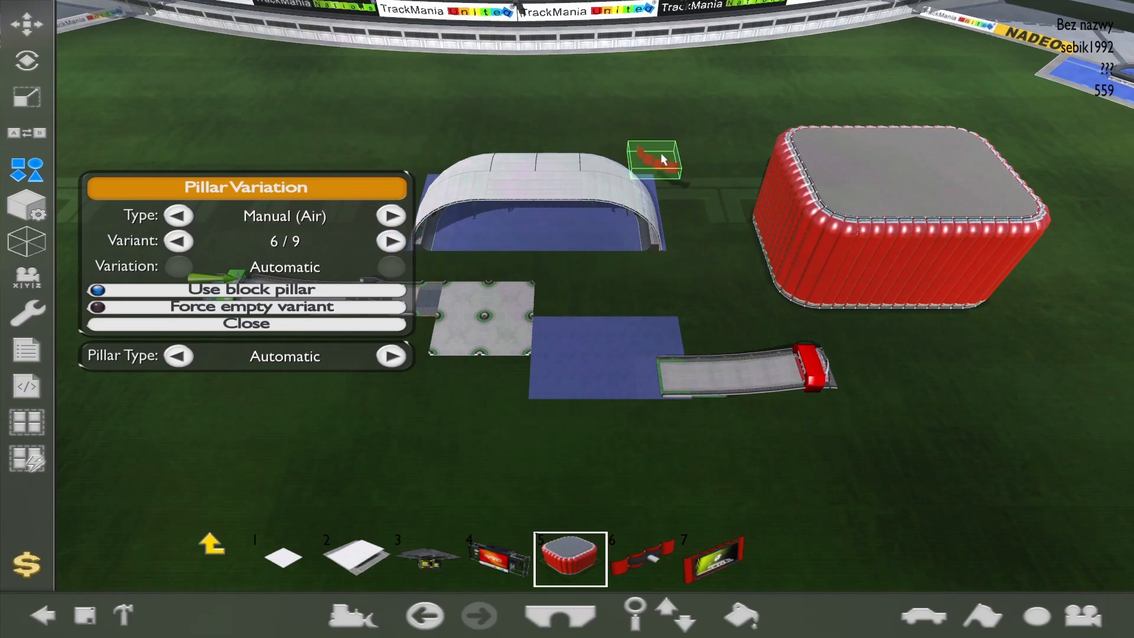
scroll(685, 286, up, 5)
click(684, 285)
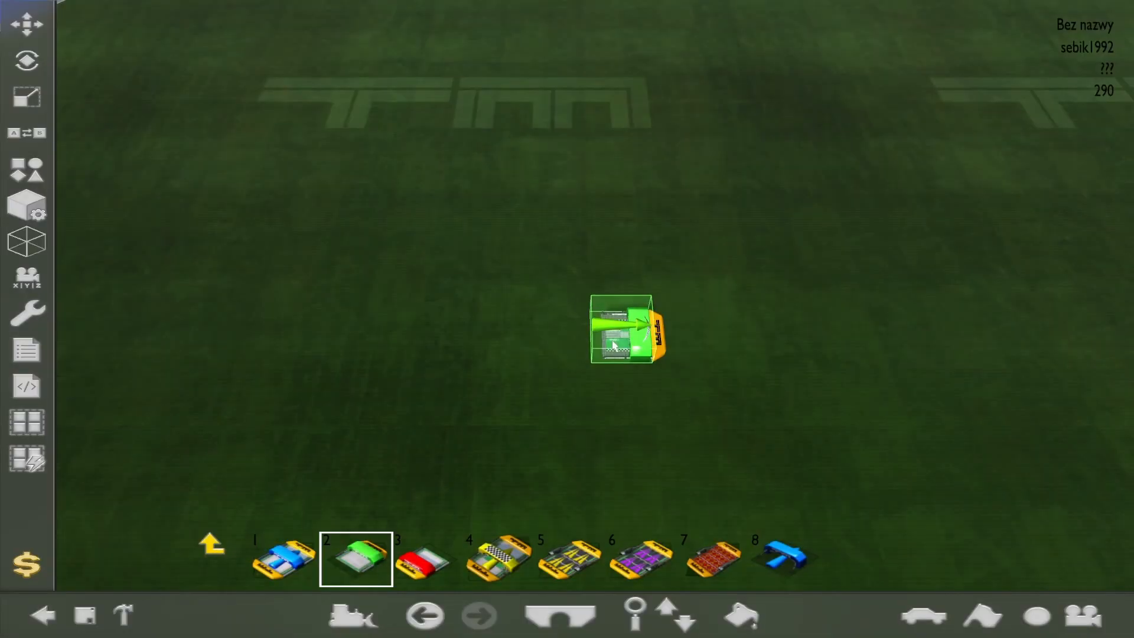
Make the start block invisible in its block properties and place it on the empty grass
right_click(616, 346)
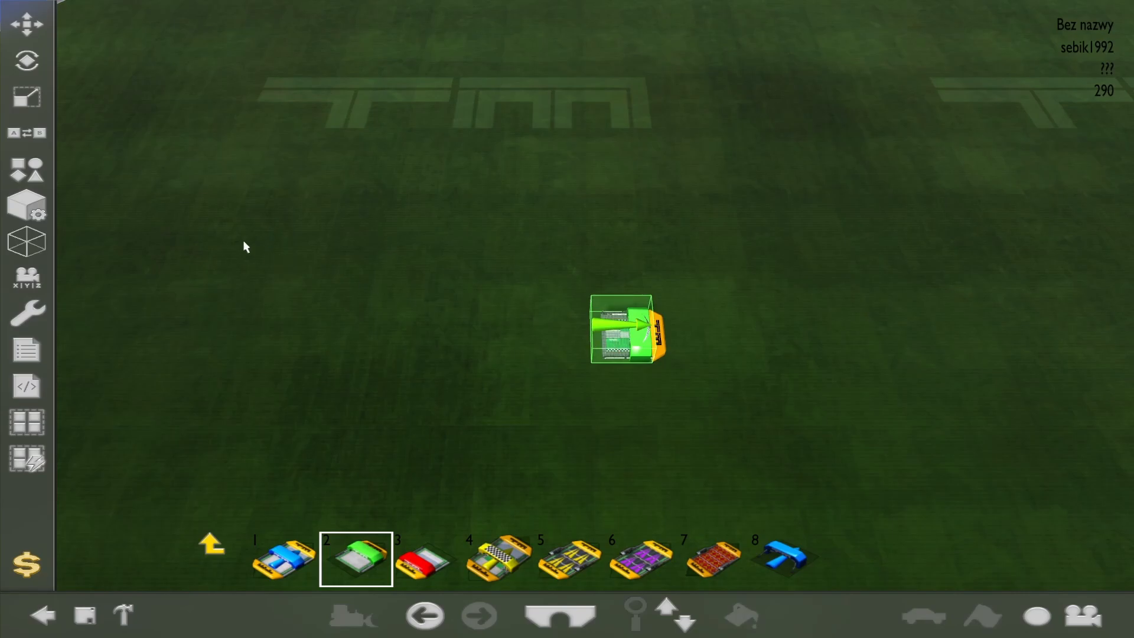
click(42, 213)
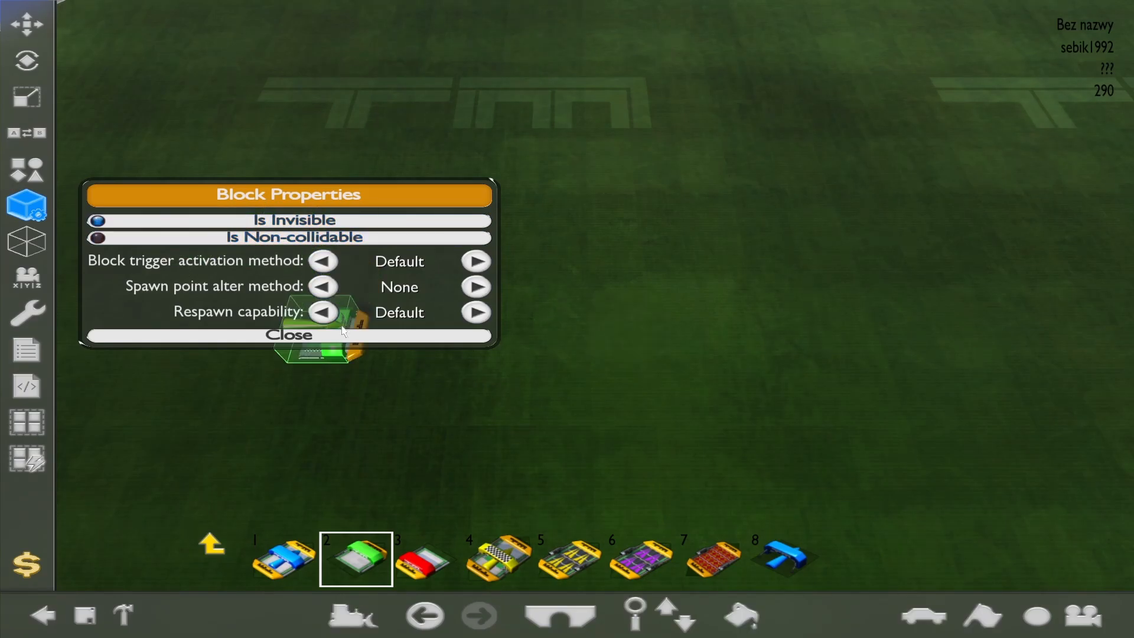
click(663, 257)
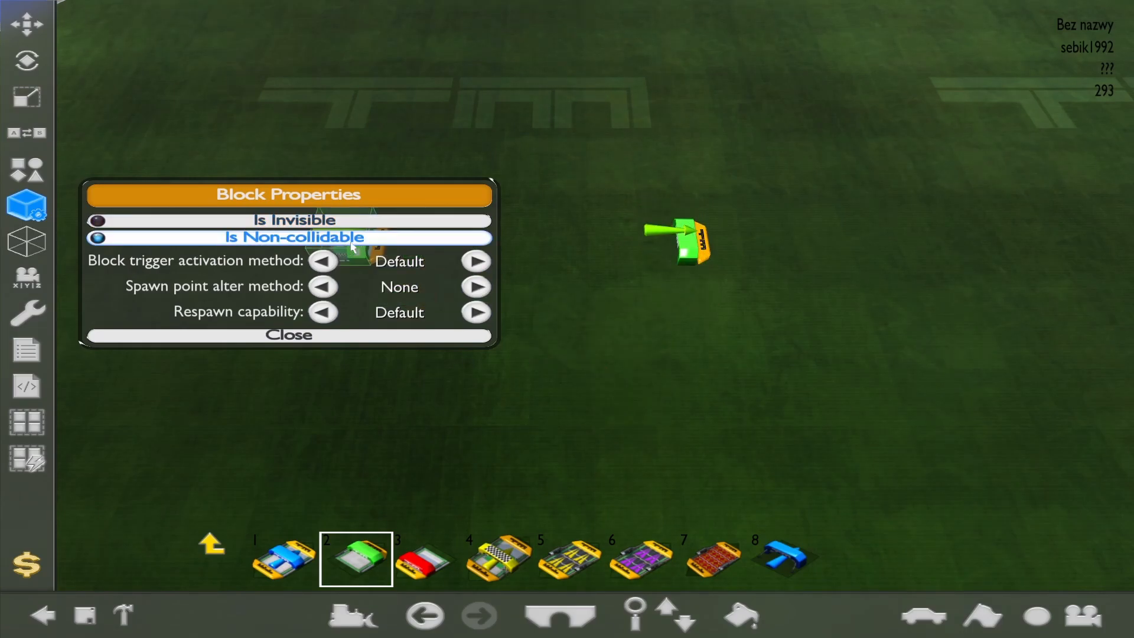
Place a non-collidable turbo block directly after the start block, and a finish block with default properties behind it
click(569, 558)
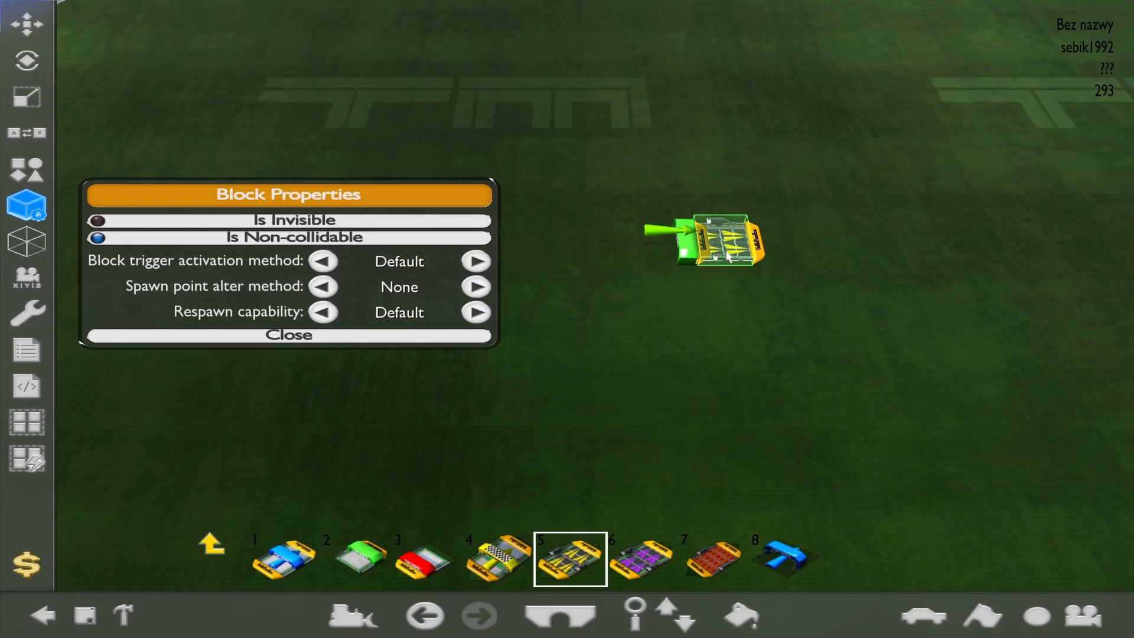
click(728, 256)
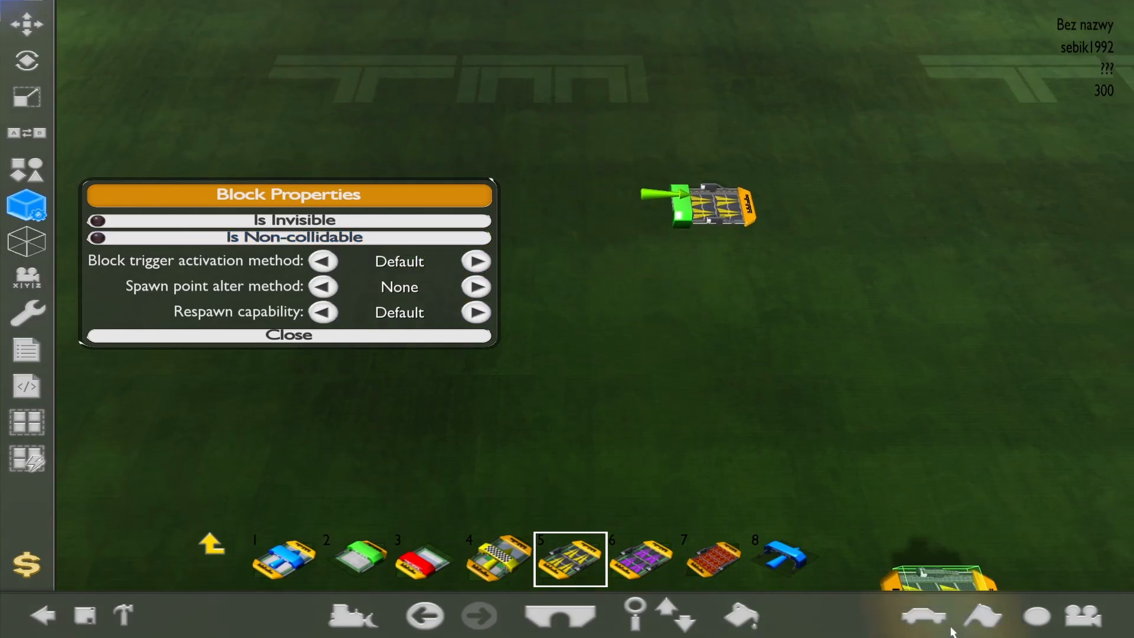
click(976, 618)
click(598, 348)
click(435, 560)
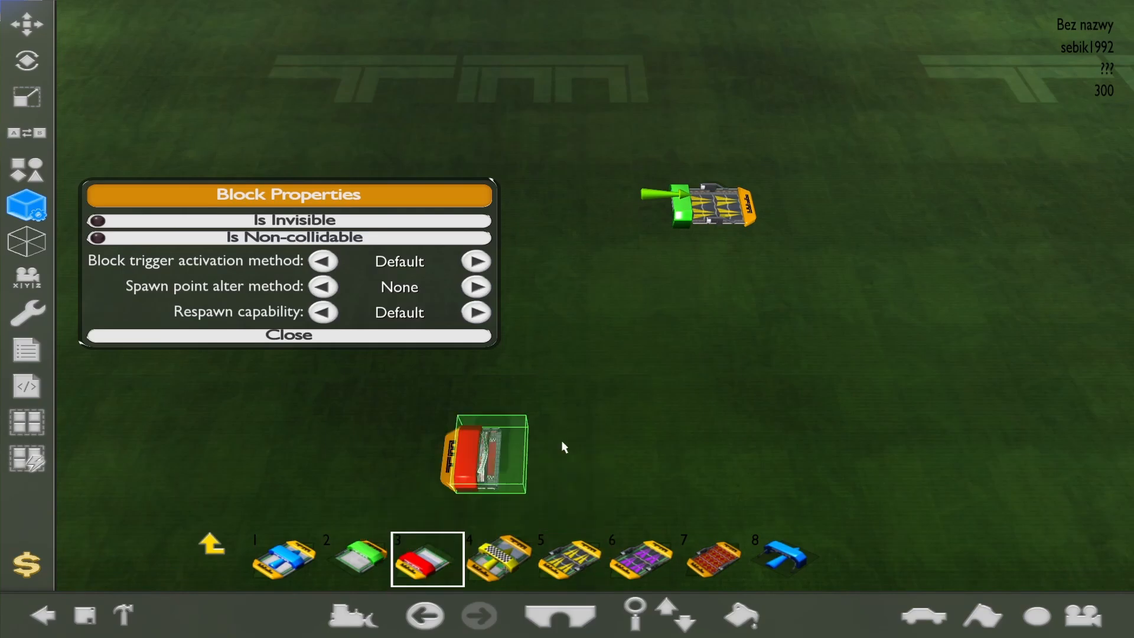
click(771, 235)
Test-drive from the start block around and towards the turbo and finish blocks, and return to the editor
click(986, 618)
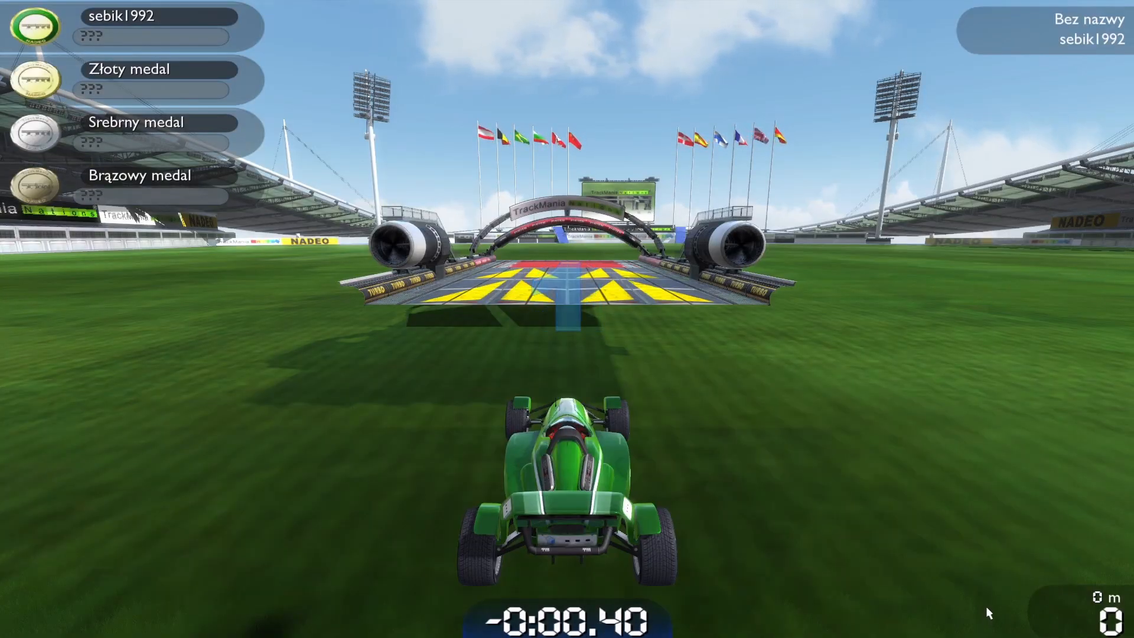
key(Up)
key(Left)
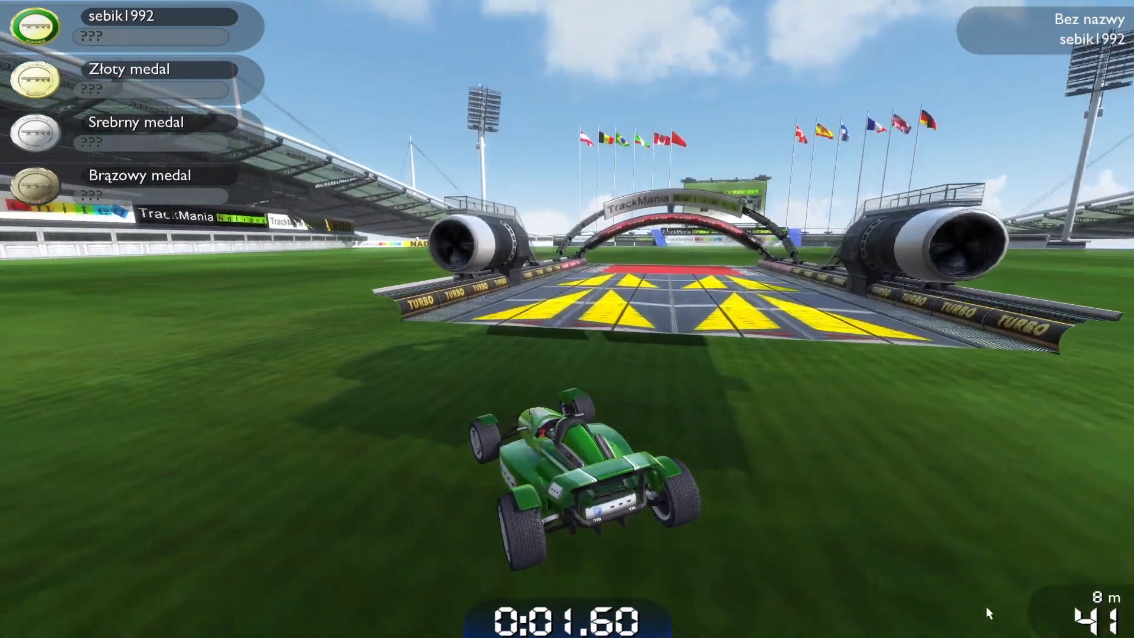
key(Down)
key(Up)
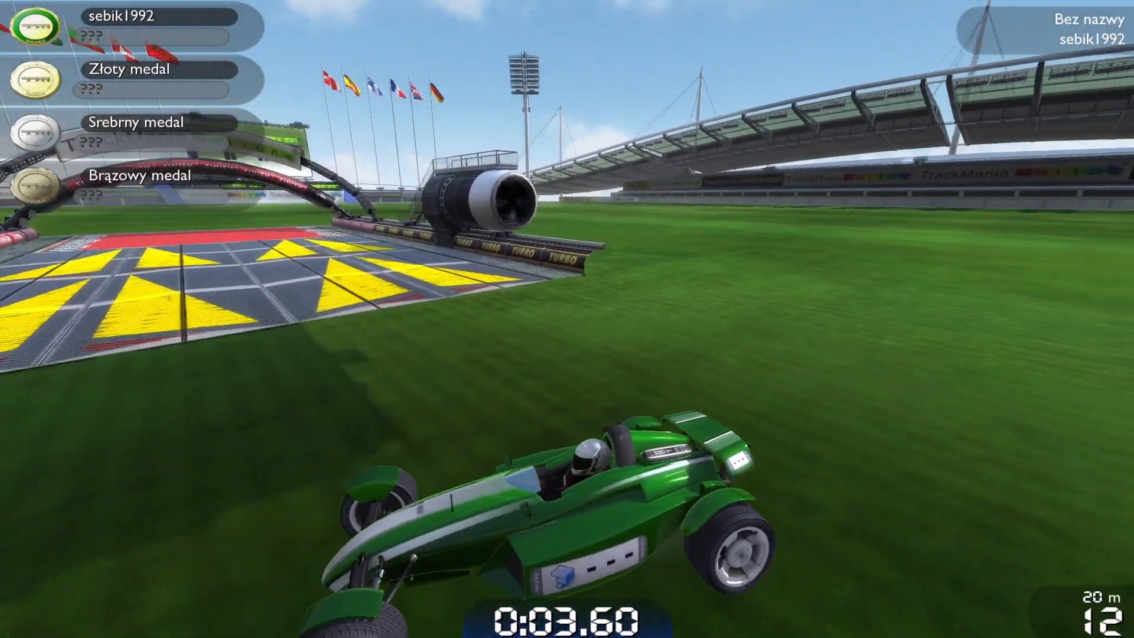
key(Right)
key(Down)
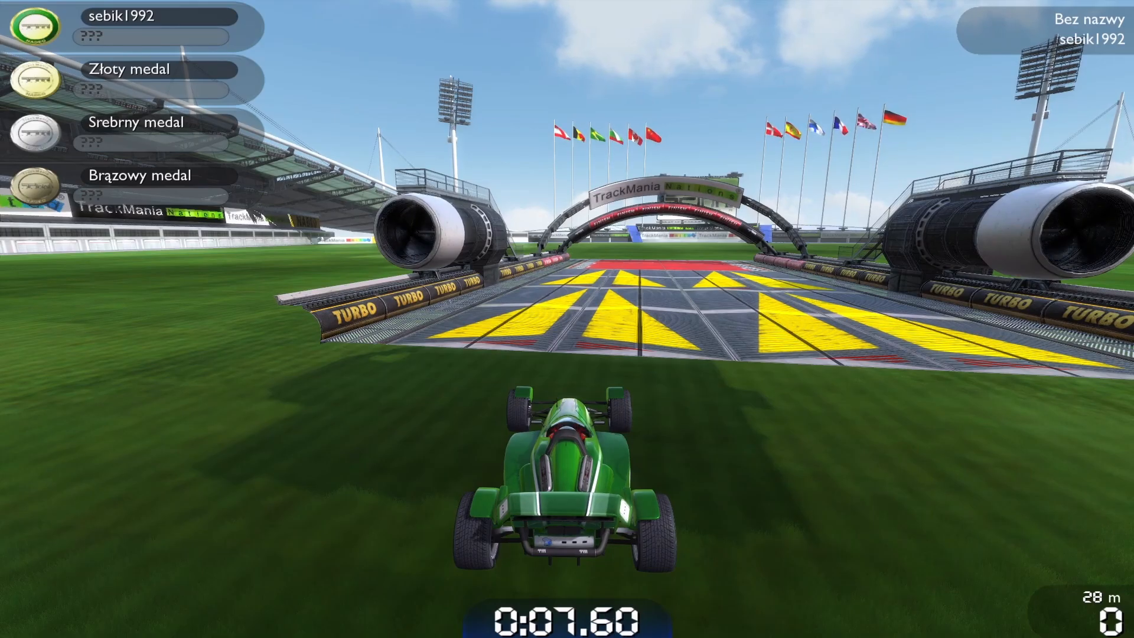
key(Up)
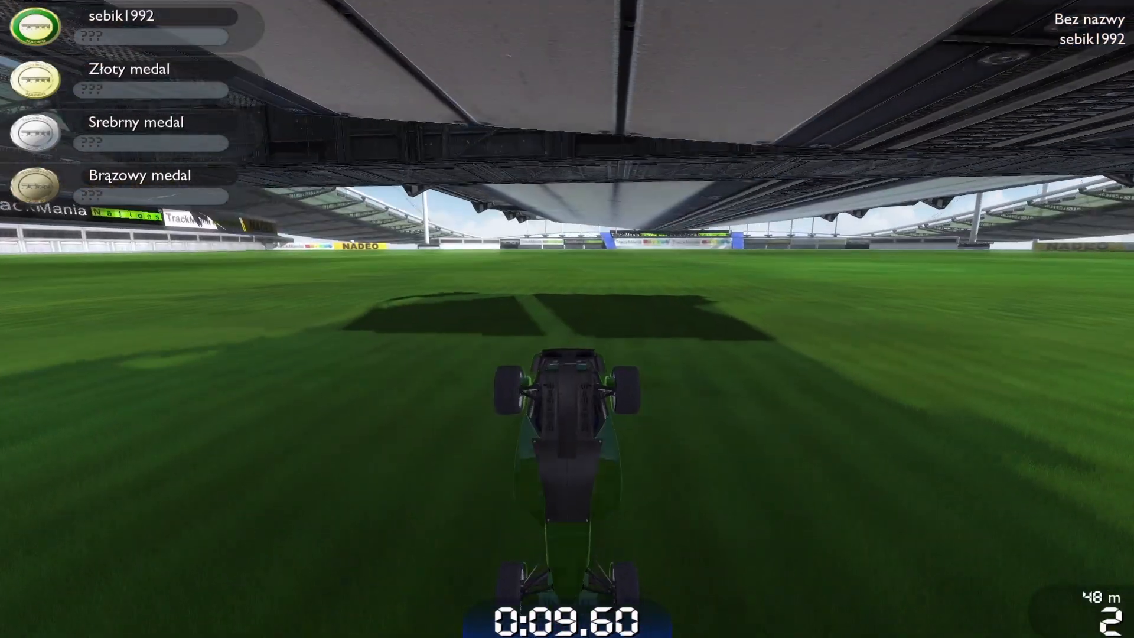
key(Escape)
click(486, 339)
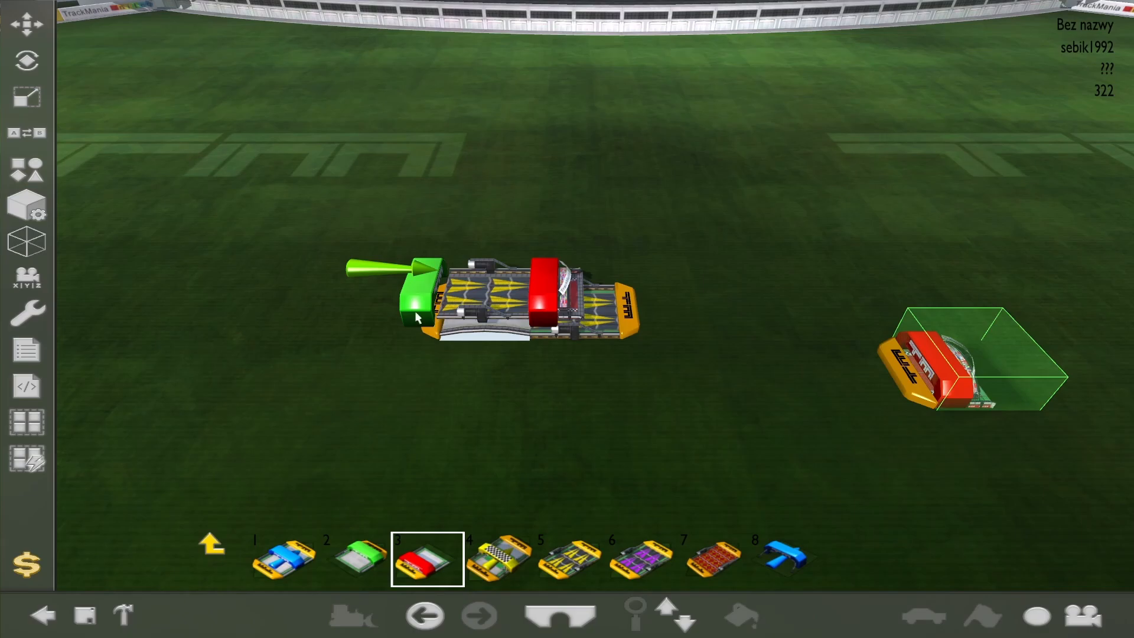
Set the finish block's trigger activation method to Disabled and place it at the end of the turbo section
click(27, 204)
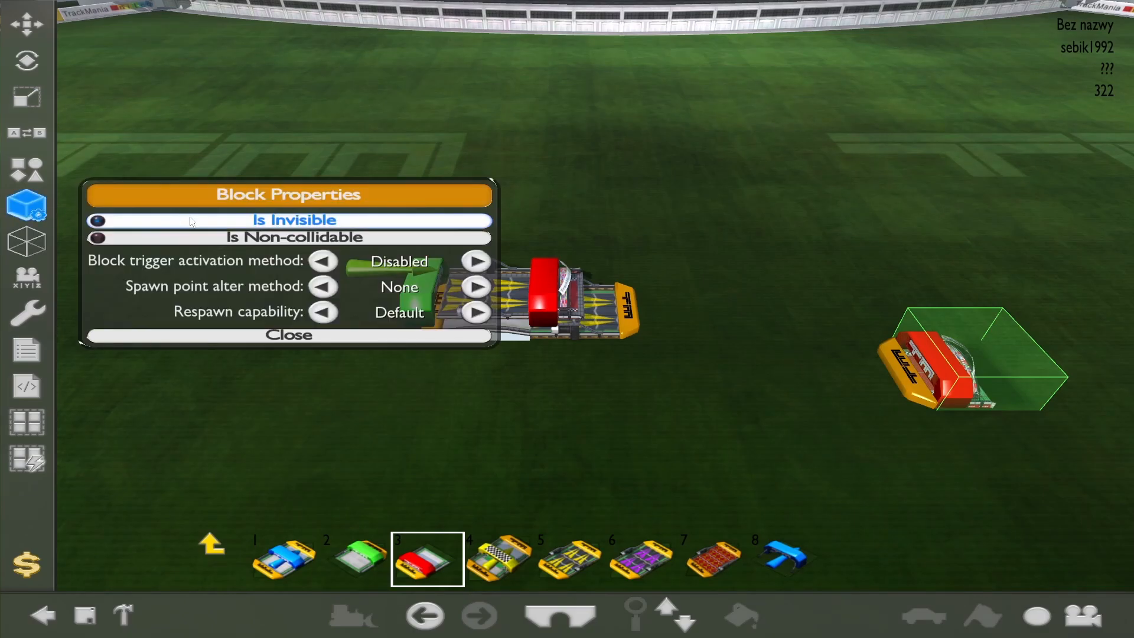
click(476, 261)
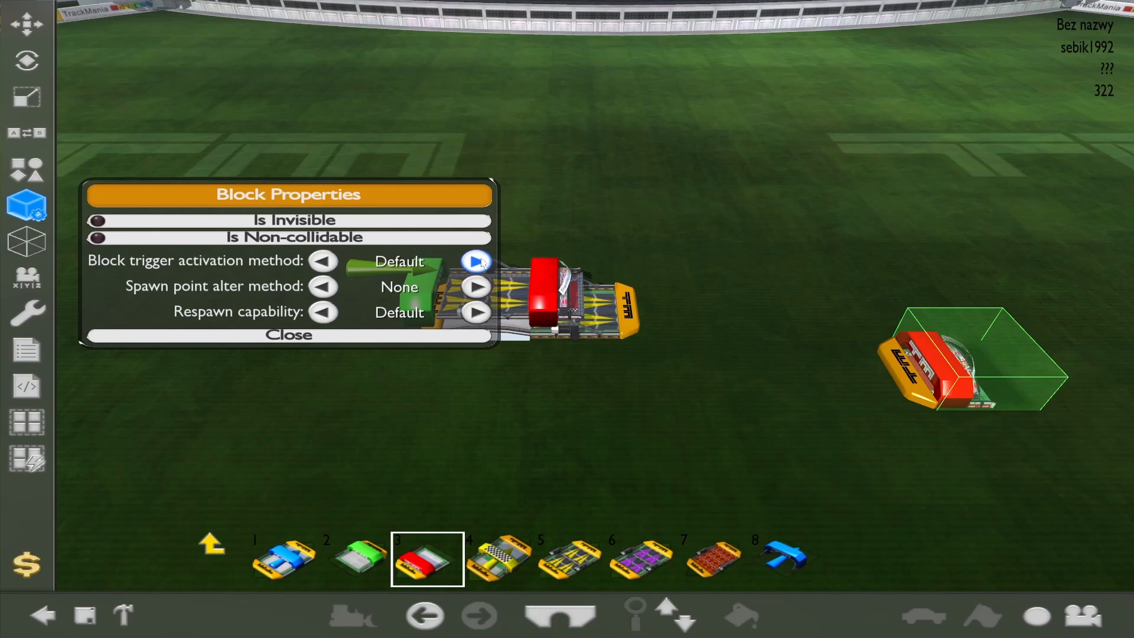
click(327, 262)
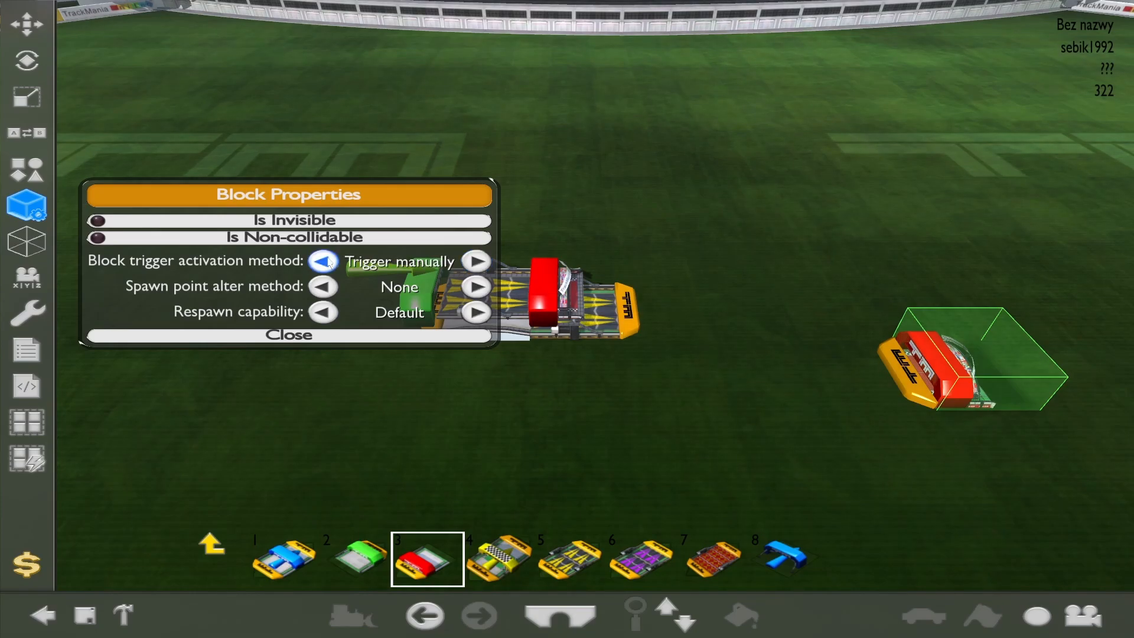
click(326, 263)
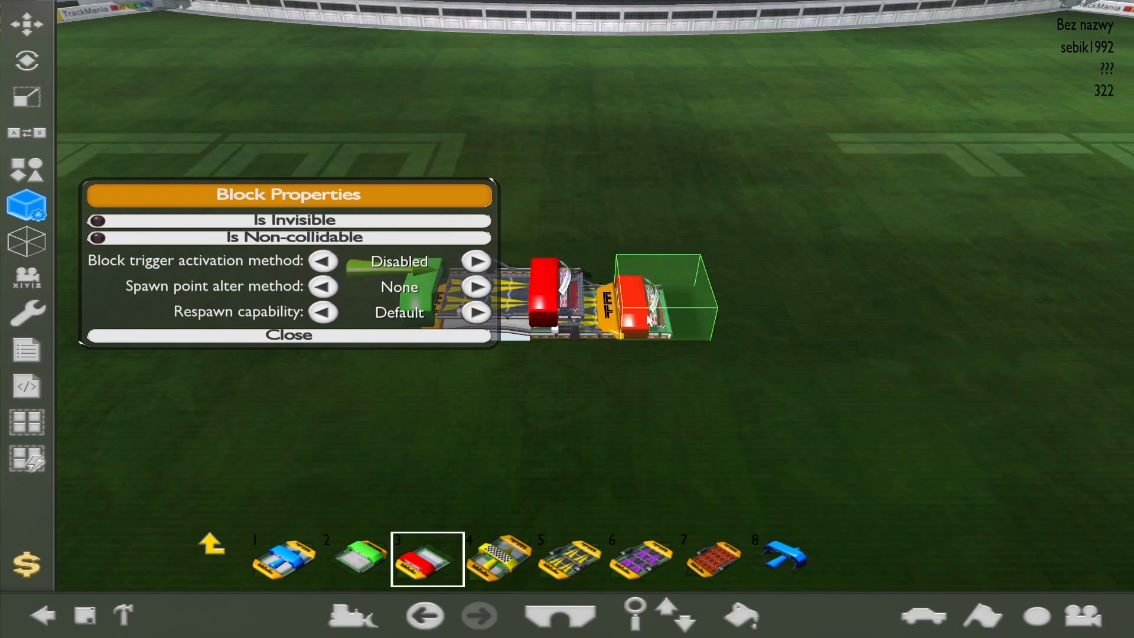
click(650, 319)
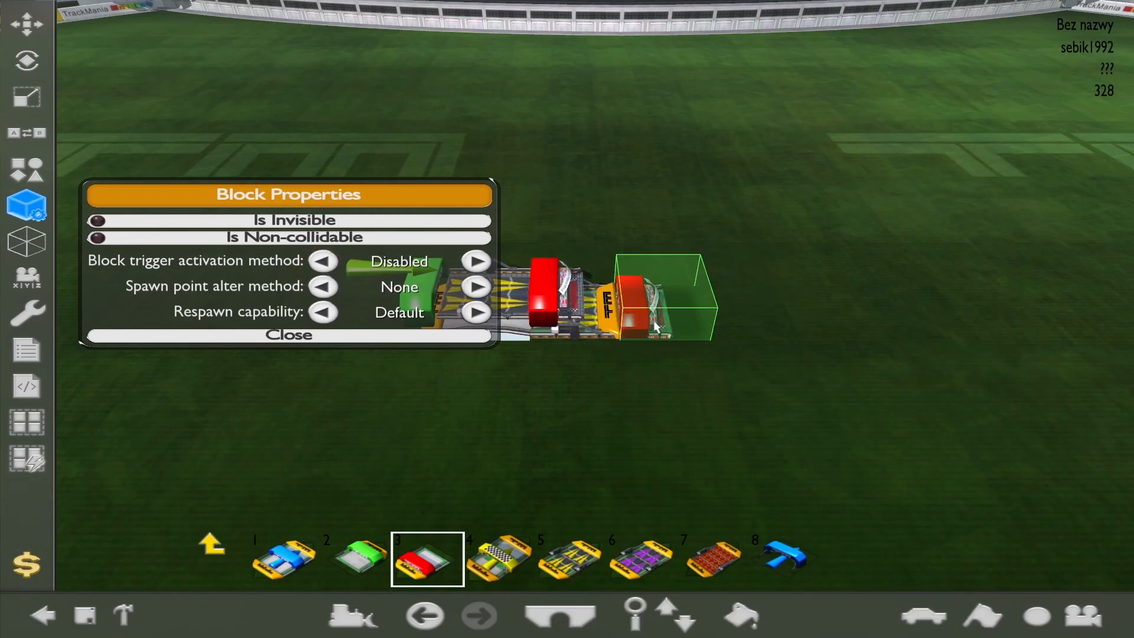
Reset the finish block's trigger activation method to Default and place another finish further along, leaving a gap
click(476, 261)
click(476, 261)
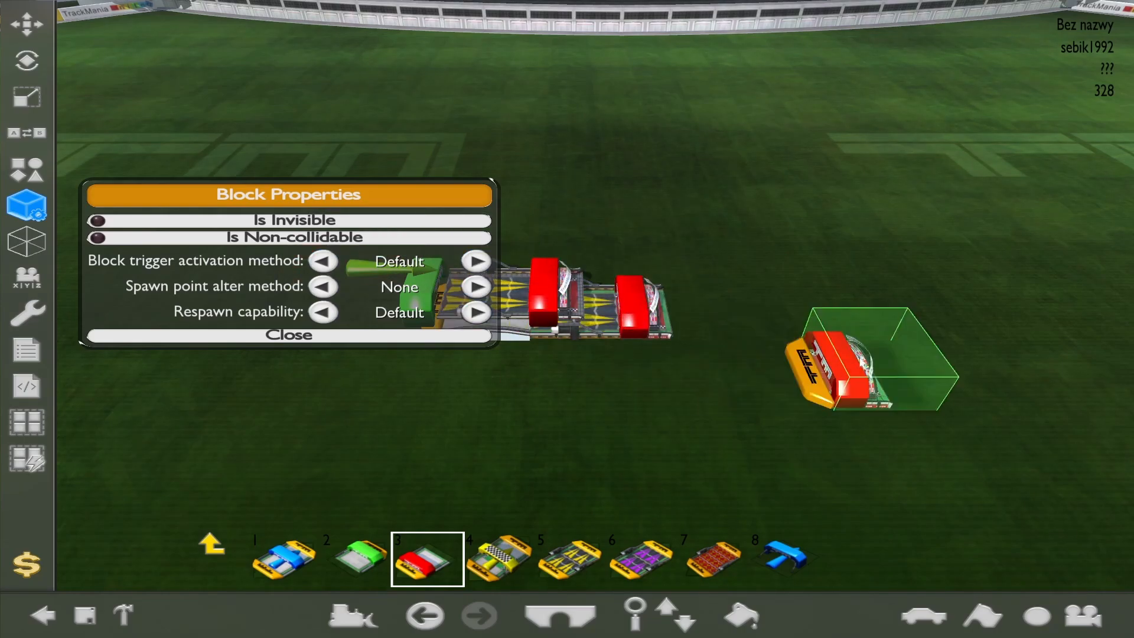
click(809, 321)
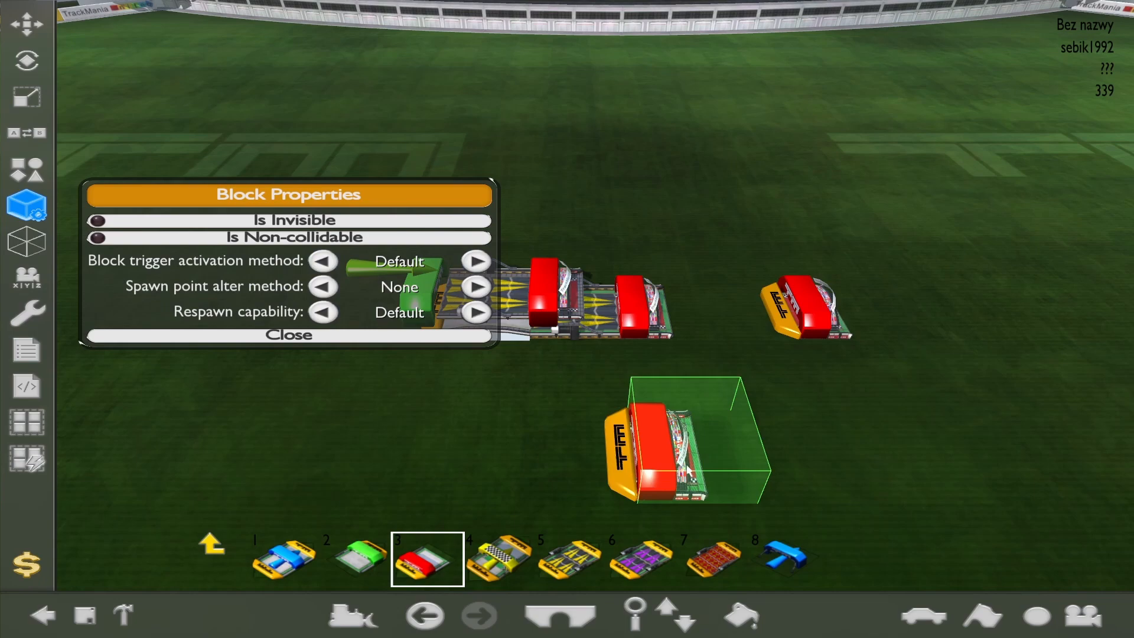
Close the block properties and test-drive from the start through the trigger-disabled finish towards the default one
click(211, 543)
click(281, 333)
scroll(399, 315, up, 2)
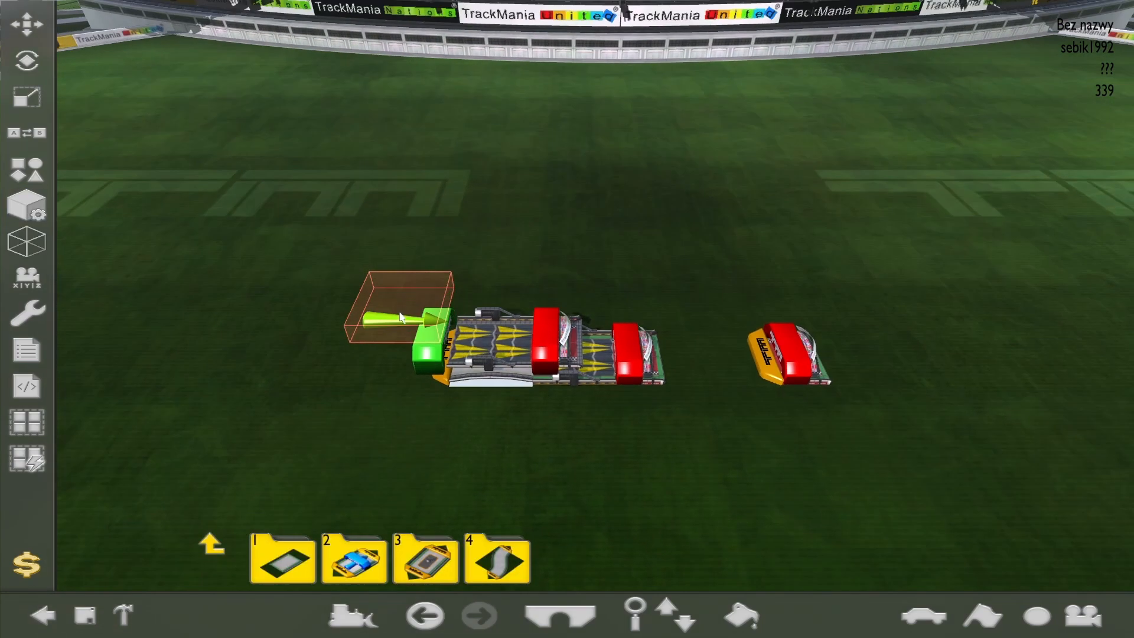
key(Return)
key(Up)
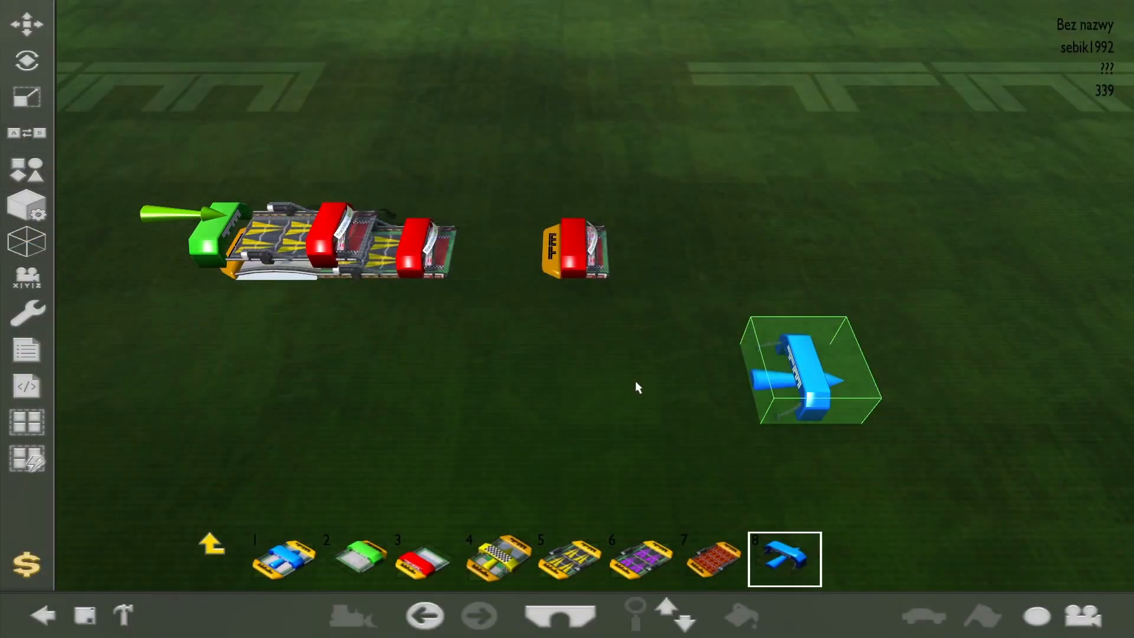
Set the blue gate block's X scale to 3 and close the scale settings
click(43, 98)
click(207, 131)
text(3)
key(Return)
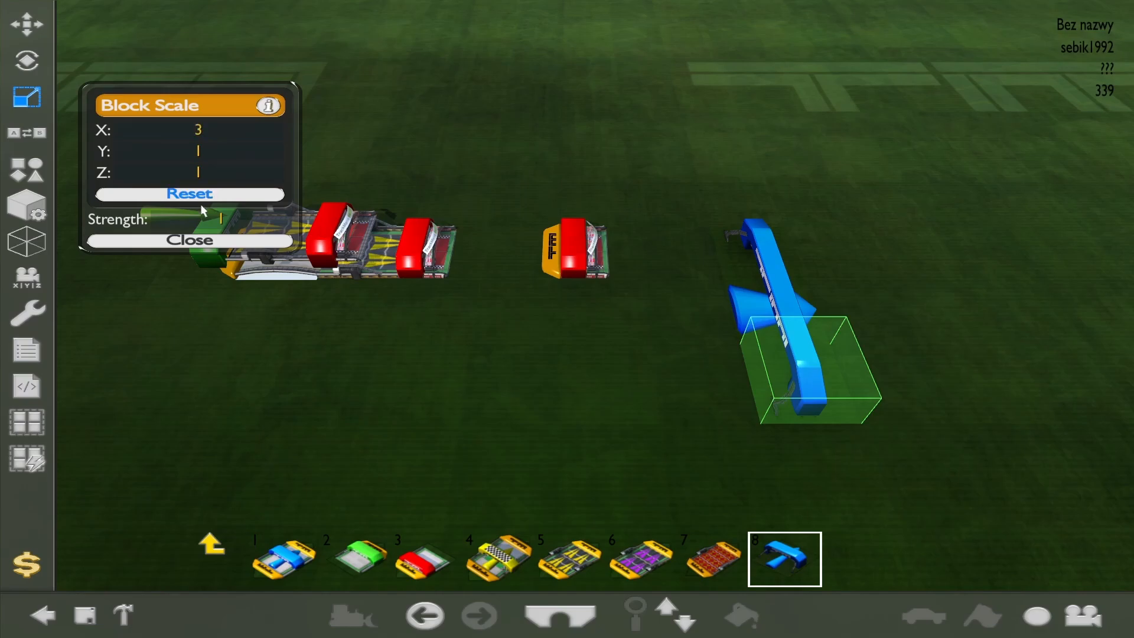
click(197, 240)
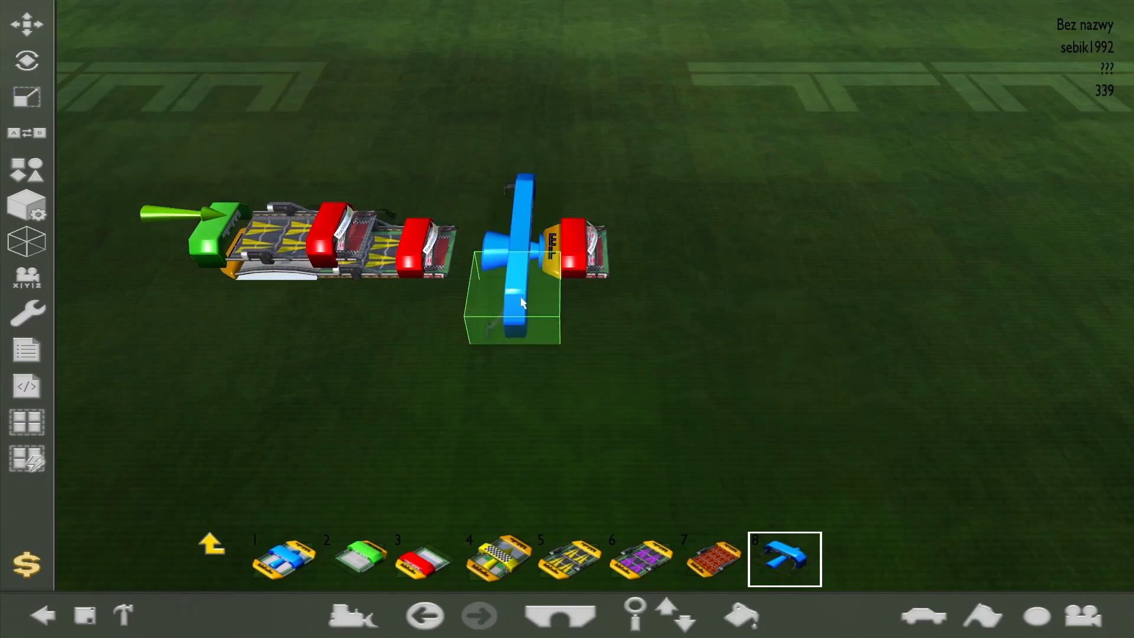
Line up the widened gate in front of the last finish and place it with spawn point alter method None
key(KP_4)
key(KP_2)
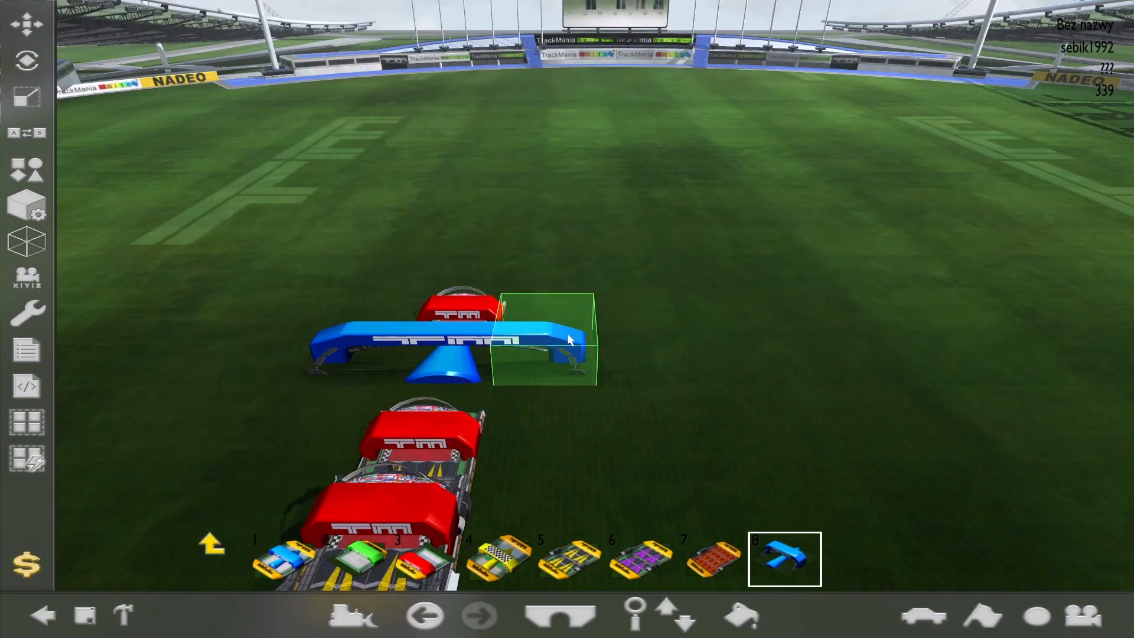
key(KP_8)
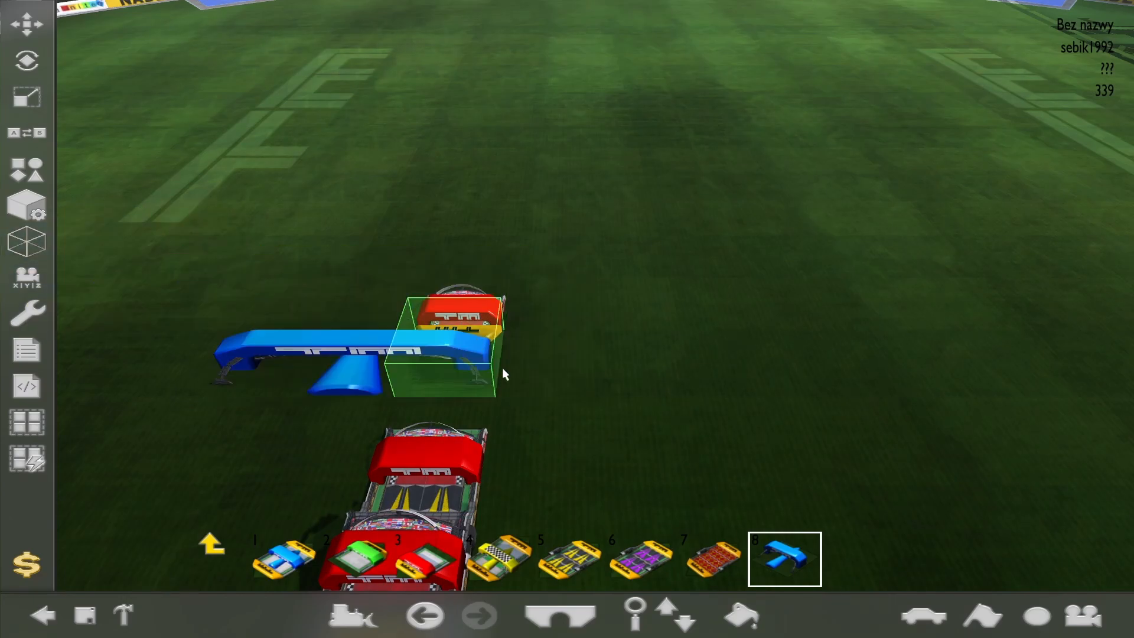
click(27, 210)
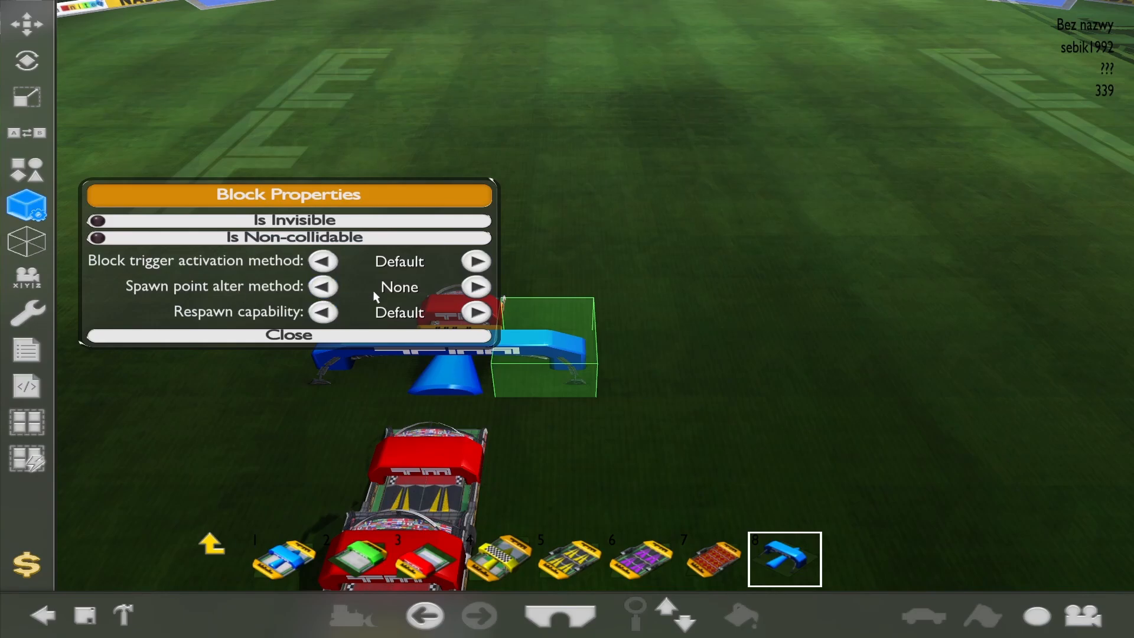
click(351, 339)
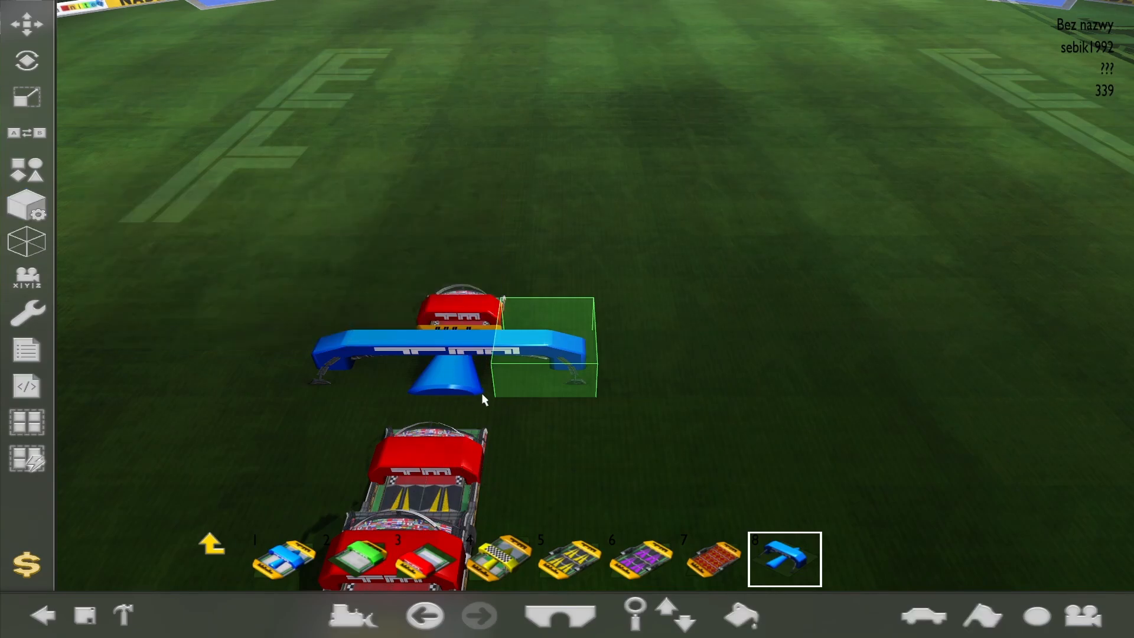
Test-drive from the start through the widened gate, check the respawn position, and return to the editor
click(213, 538)
scroll(403, 425, down, 3)
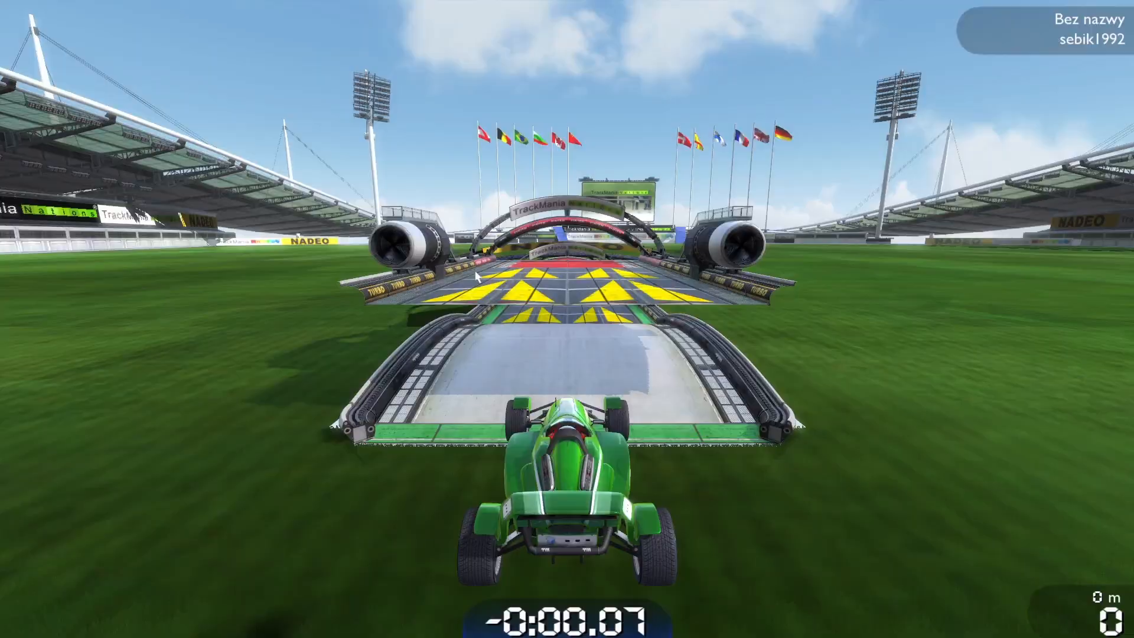
key(Up)
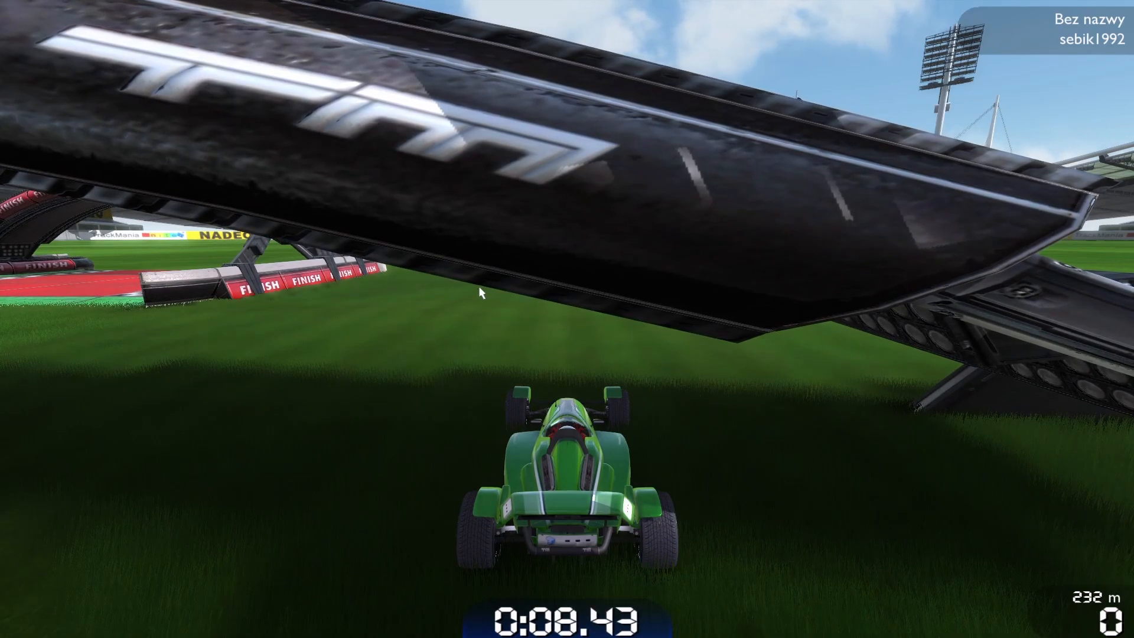
key(Escape)
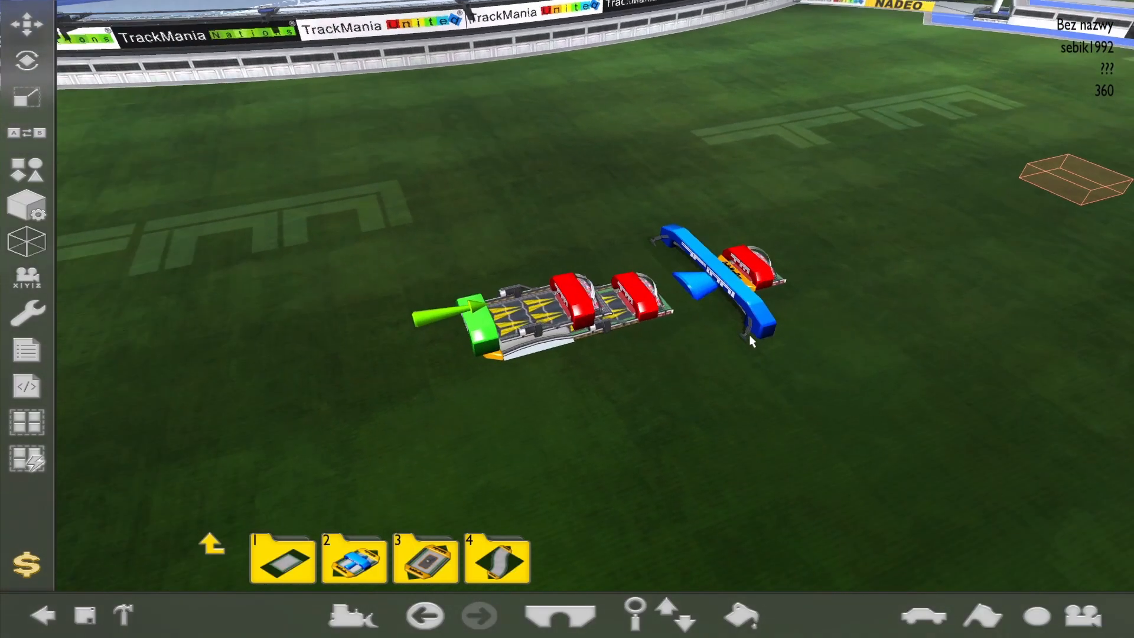
Replace the placed gate with one whose spawn point alter method is set to Automatic
ctrl+click(792, 416)
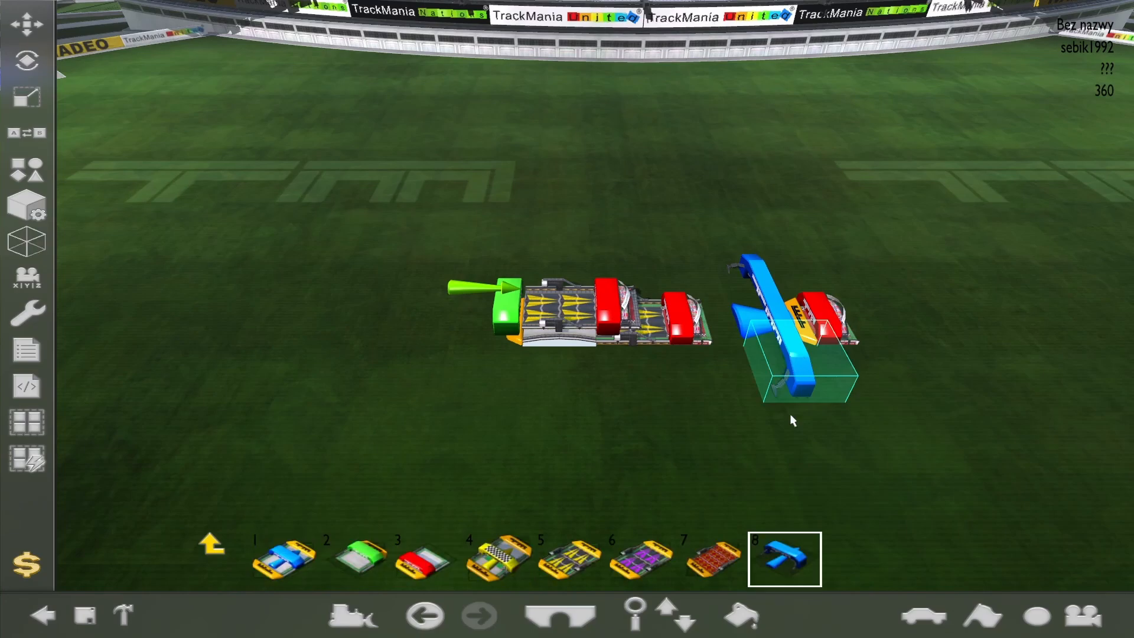
key(Delete)
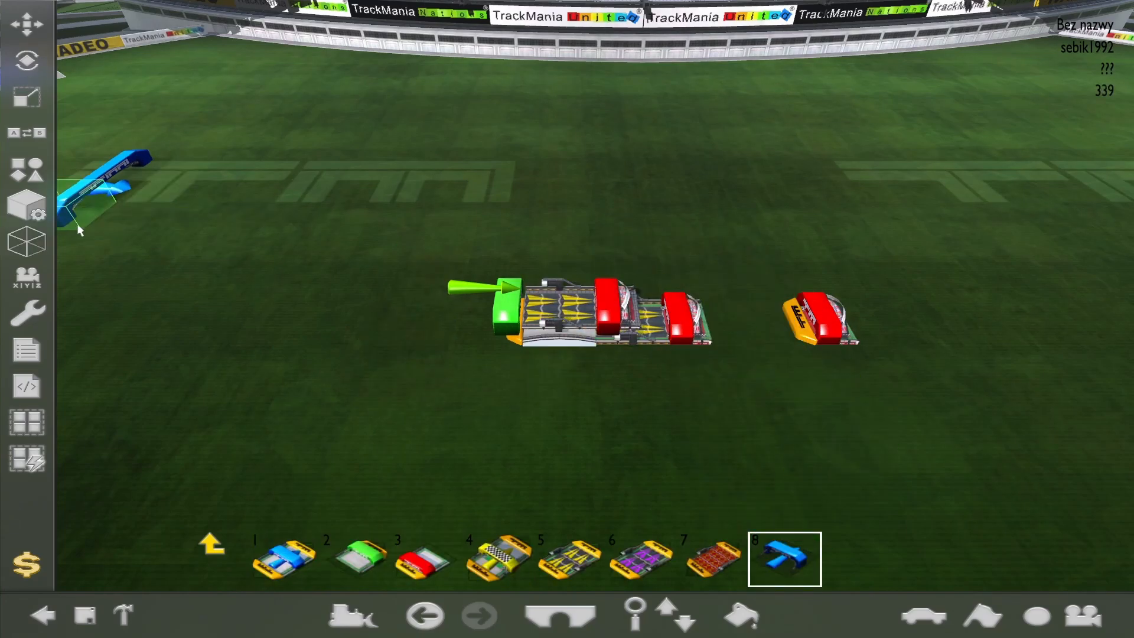
click(29, 208)
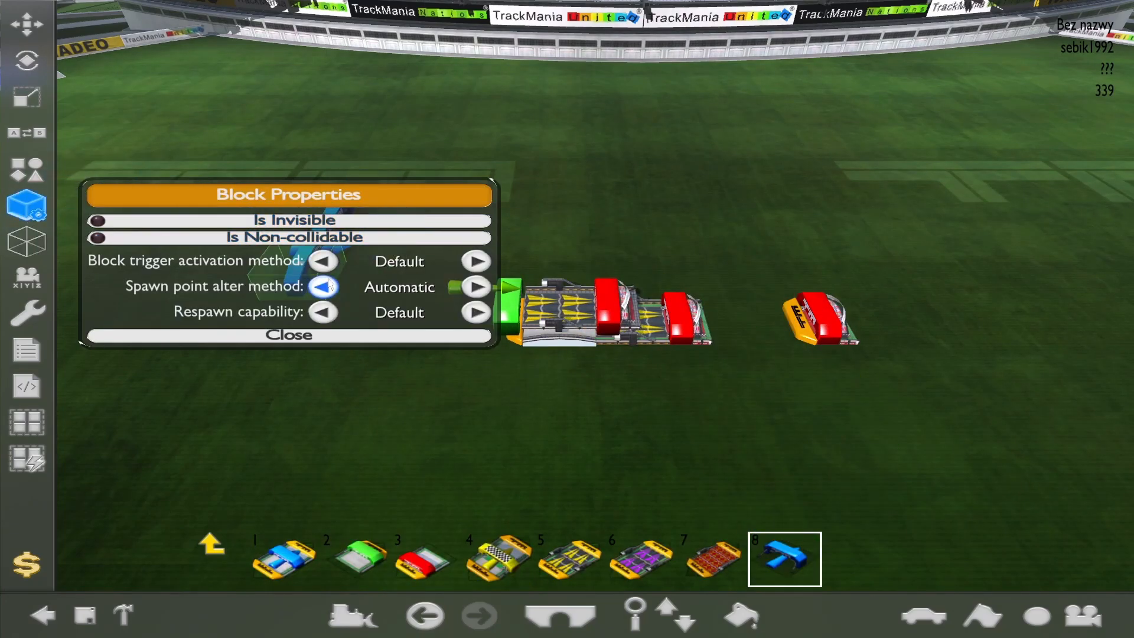
click(307, 335)
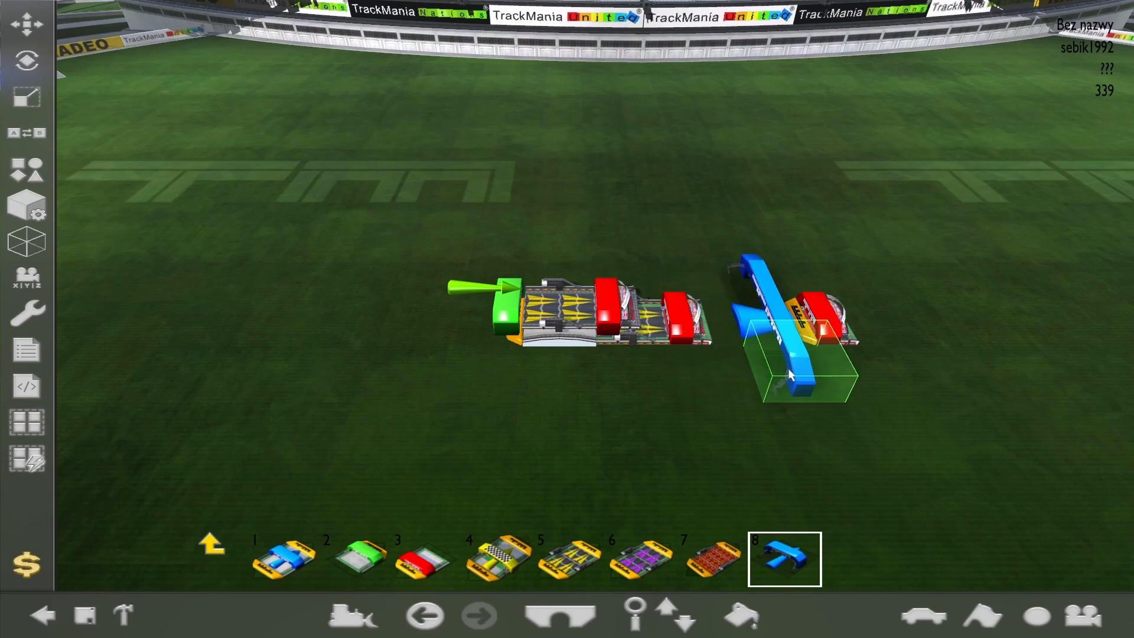
click(790, 373)
Test-drive to the gate with the automatic spawn point, check the respawn position, and return to the editor
click(211, 544)
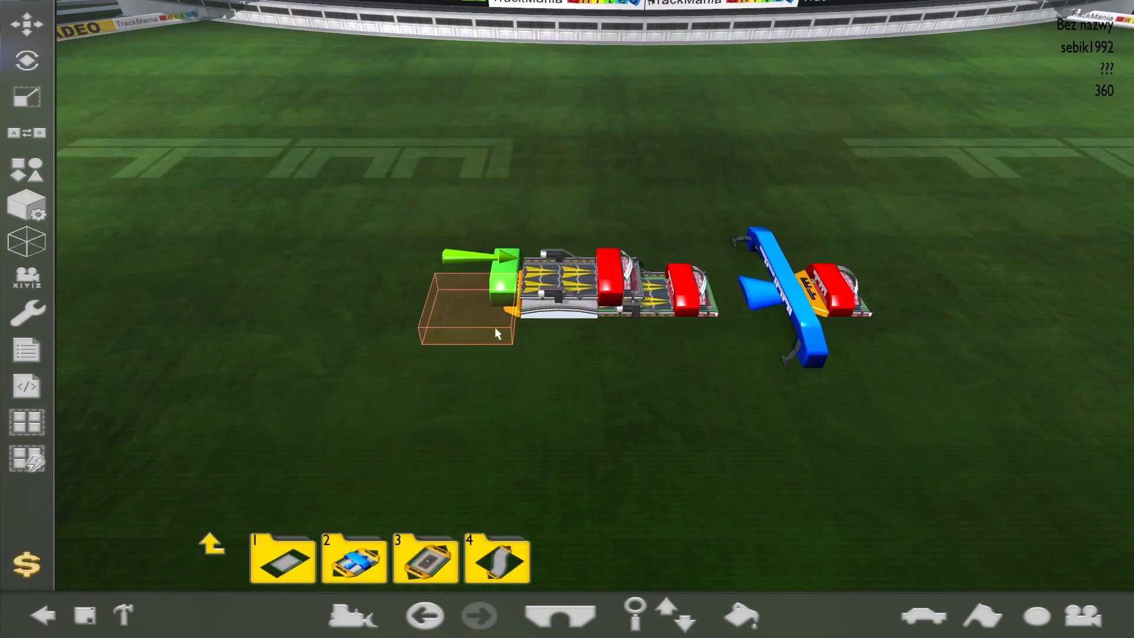
key(Return)
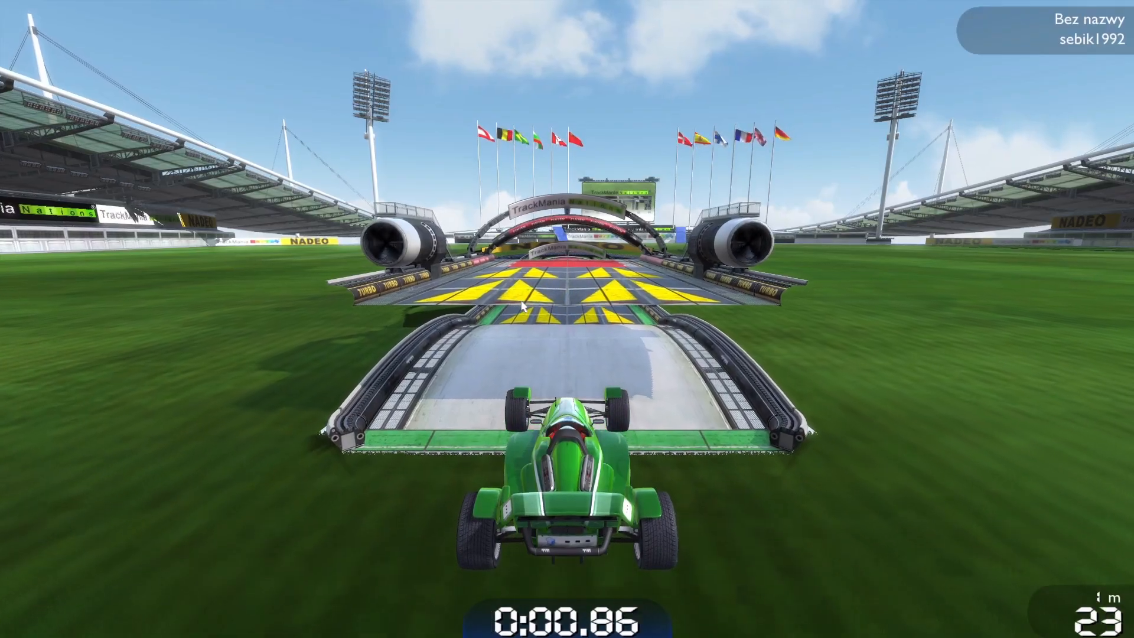
key(Up)
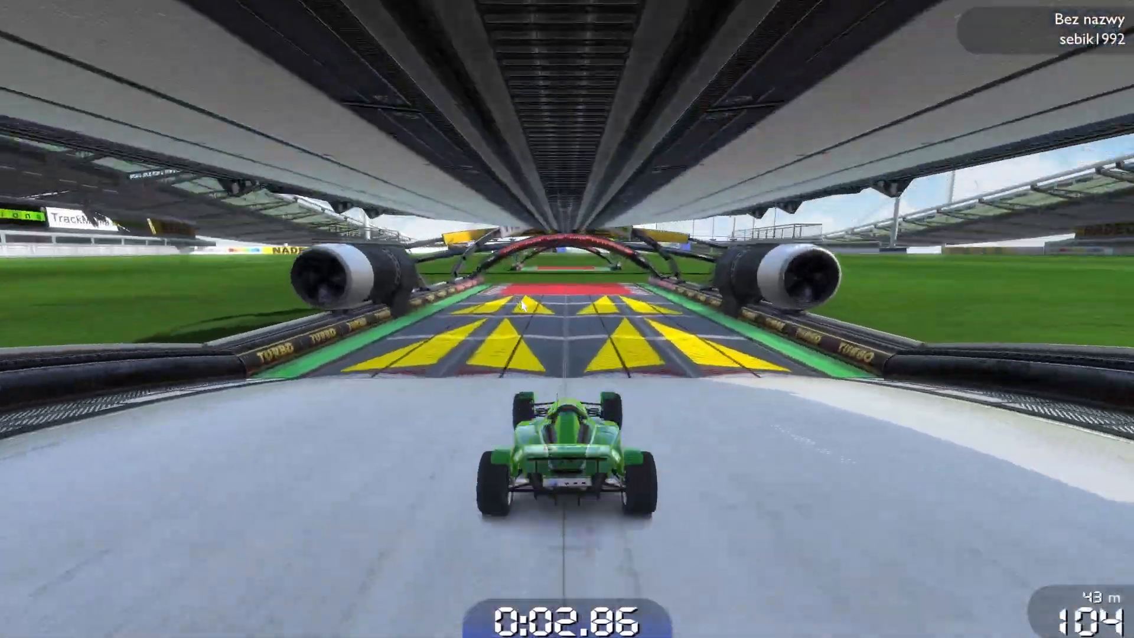
key(Up)
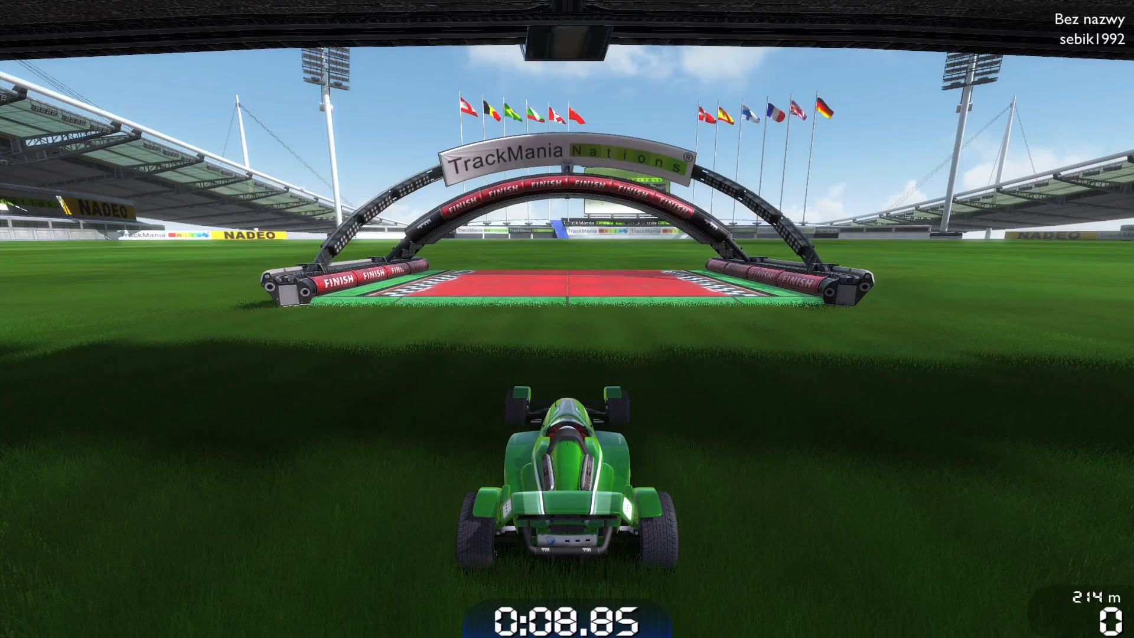
key(Escape)
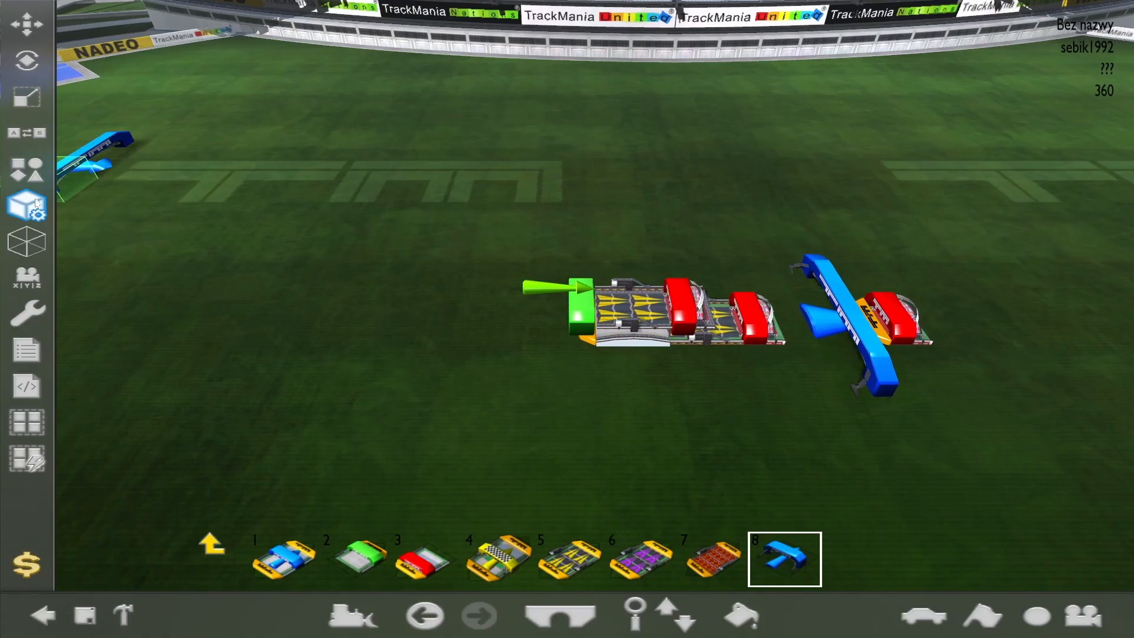
Set the gate's spawn point alter method to Manual with spawn position Y 60, and place it over the existing gate
click(26, 206)
click(323, 287)
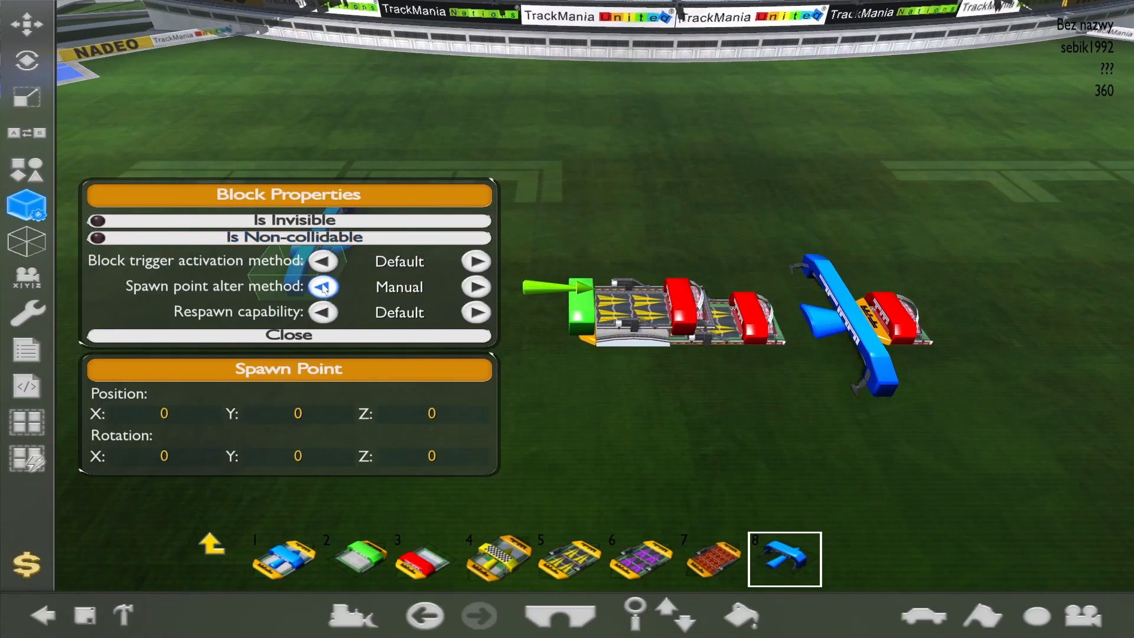
click(312, 417)
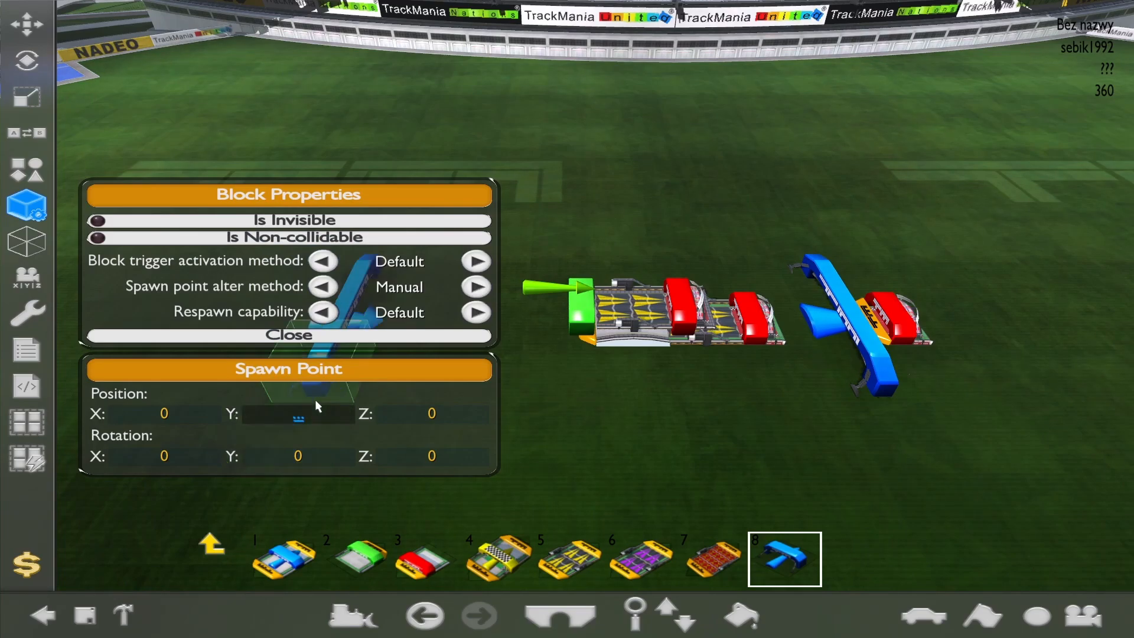
key(Return)
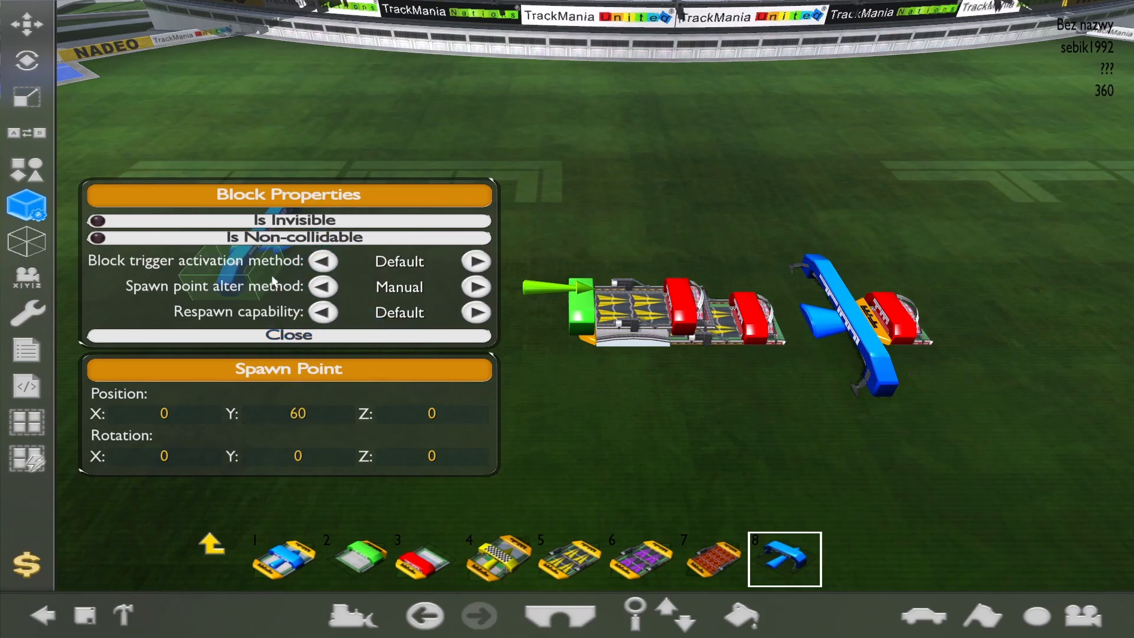
click(272, 335)
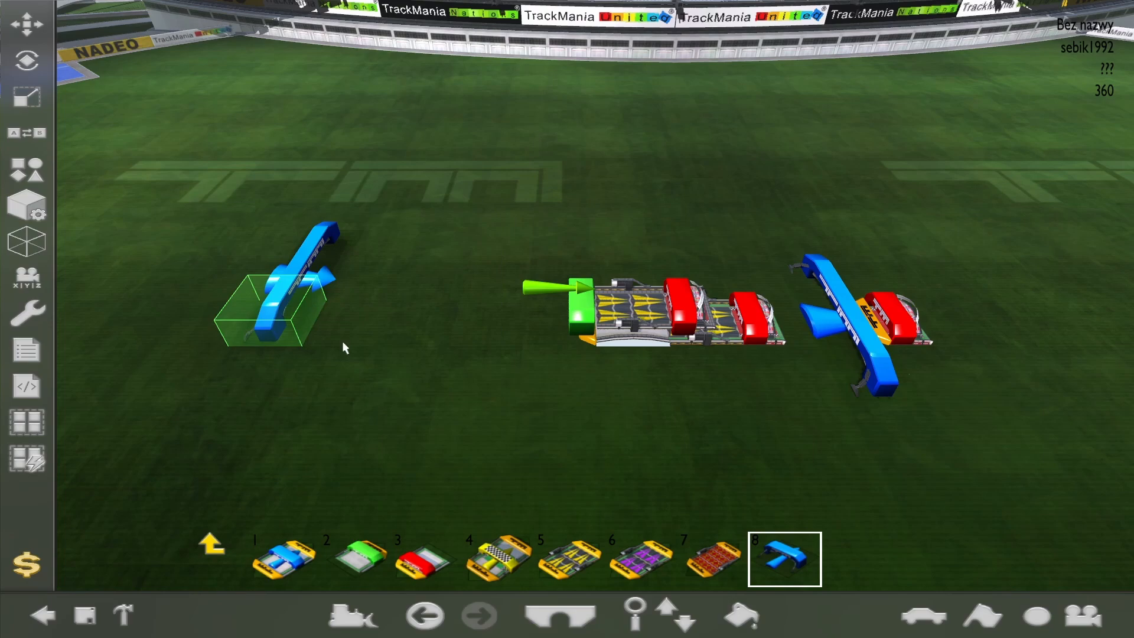
click(891, 384)
Test-drive to the gate with the manual spawn point, check where the car respawns, and return to the editor
click(211, 543)
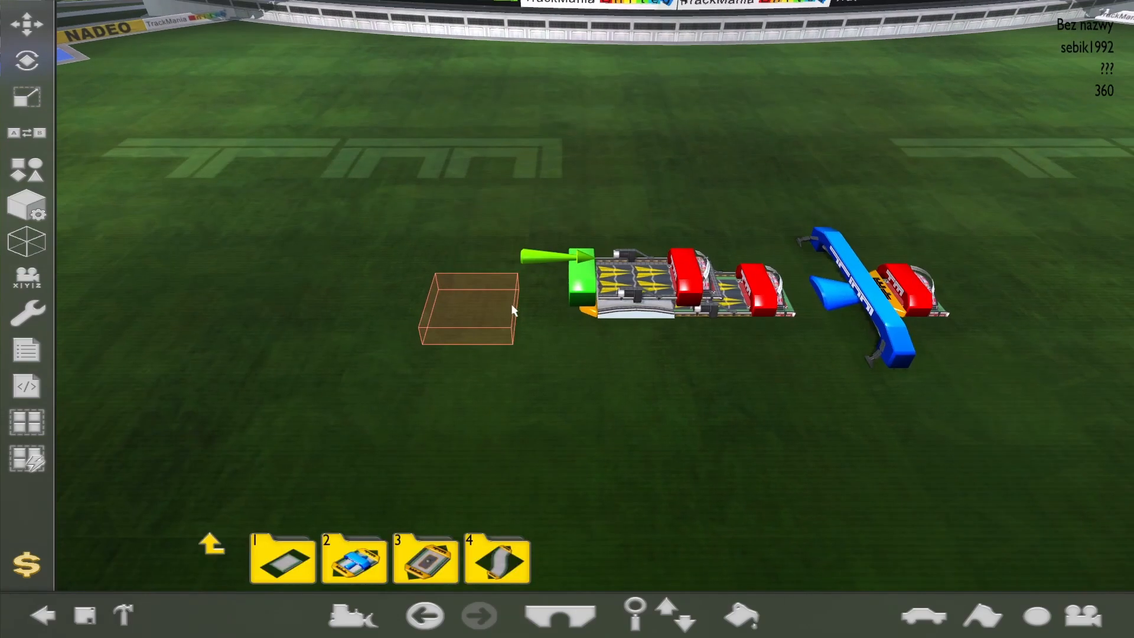
click(534, 293)
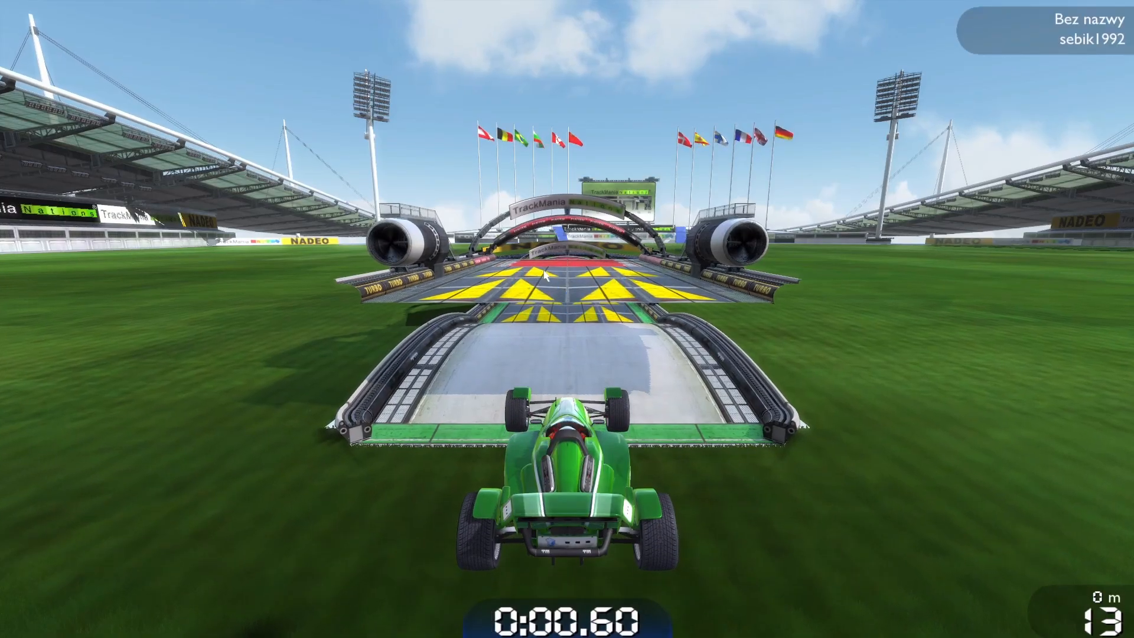
key(Right)
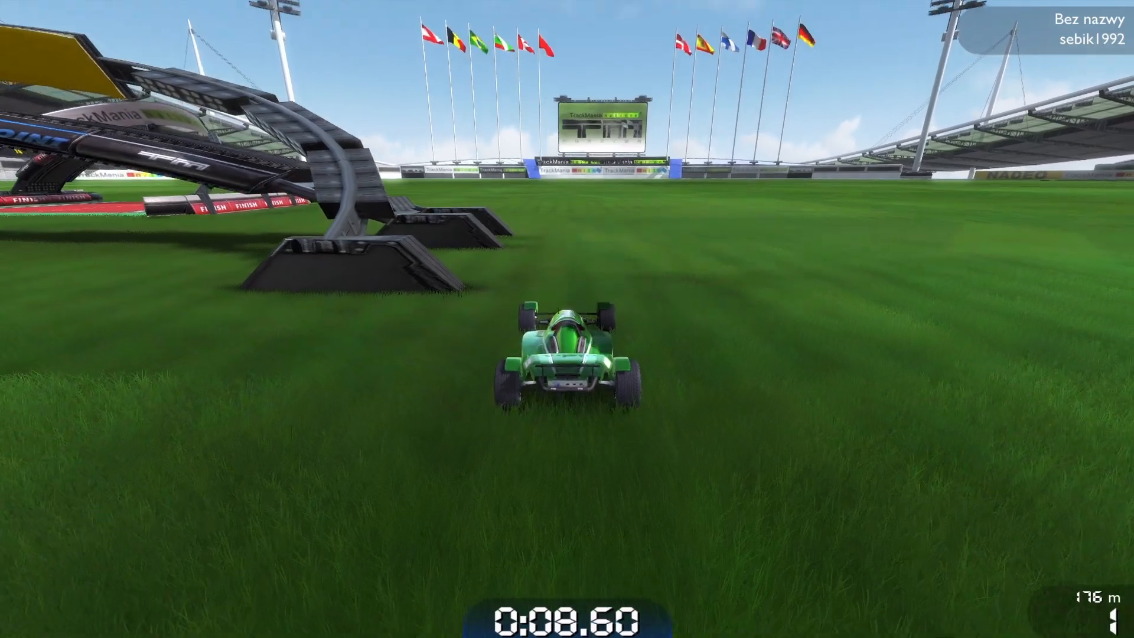
key(Escape)
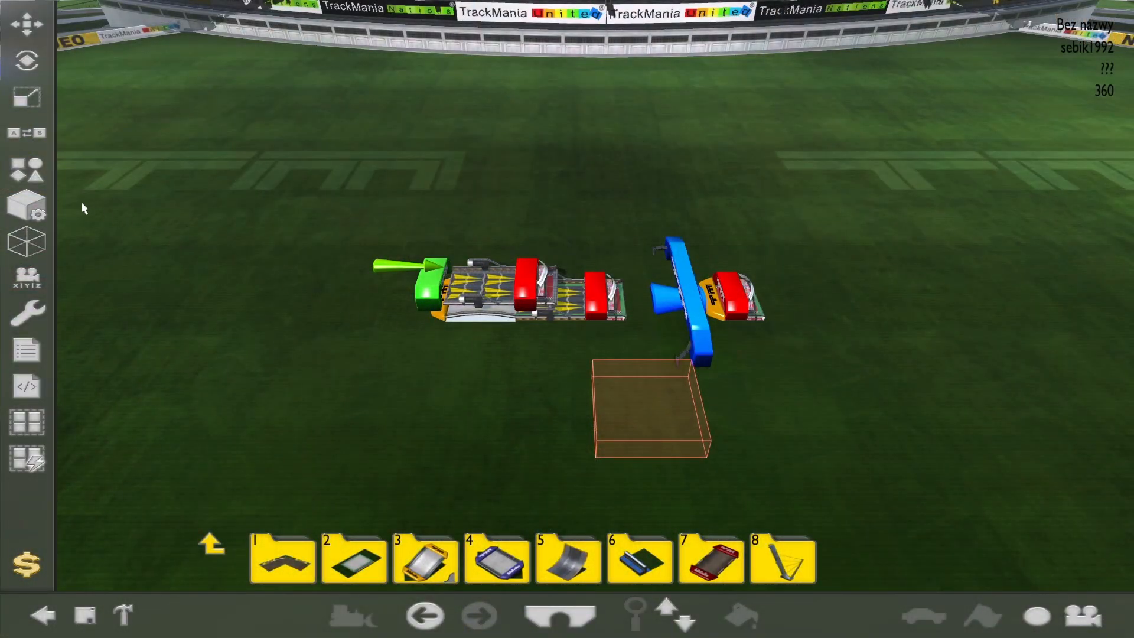
Set the gate's respawn capability to Force is non-respawnable and replace the placed gate with this version
click(35, 207)
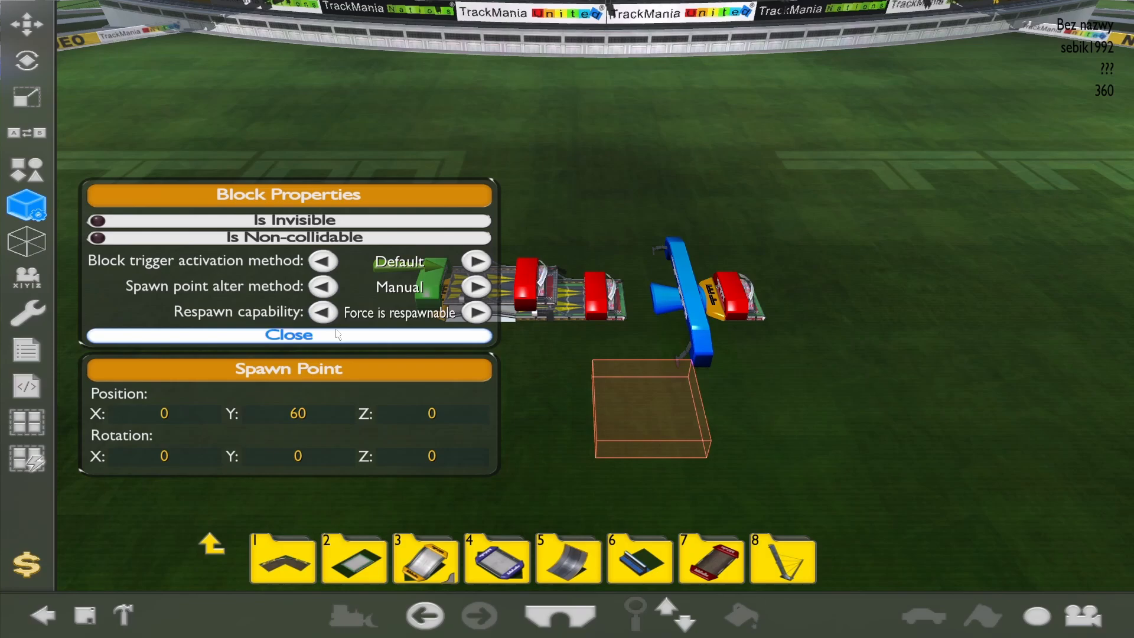
click(325, 312)
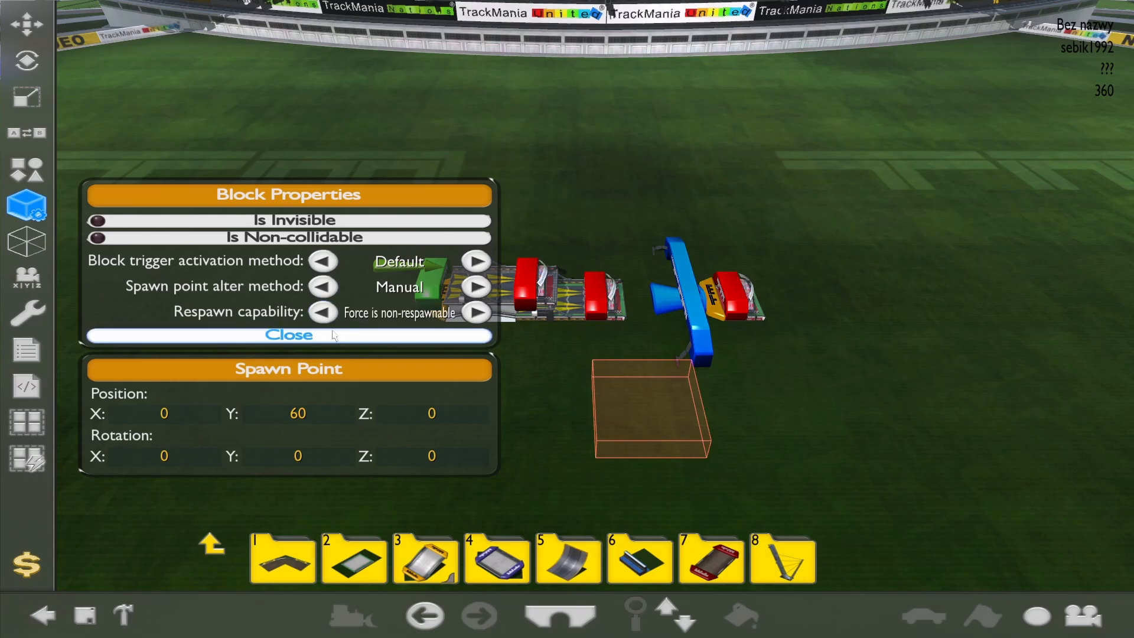
click(335, 337)
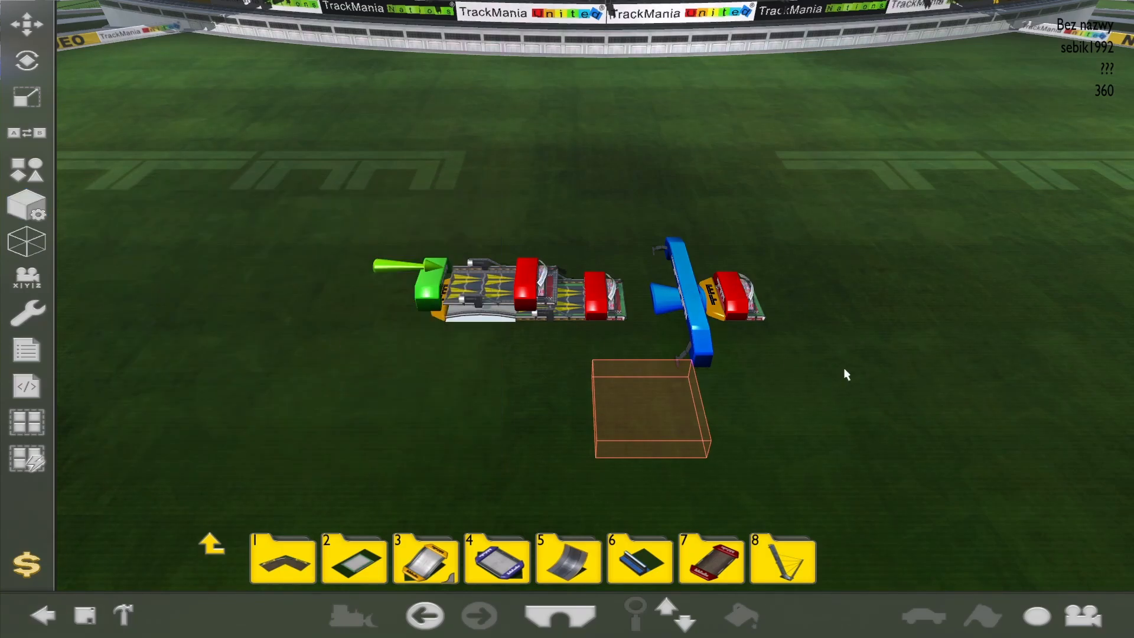
ctrl+click(699, 334)
click(28, 210)
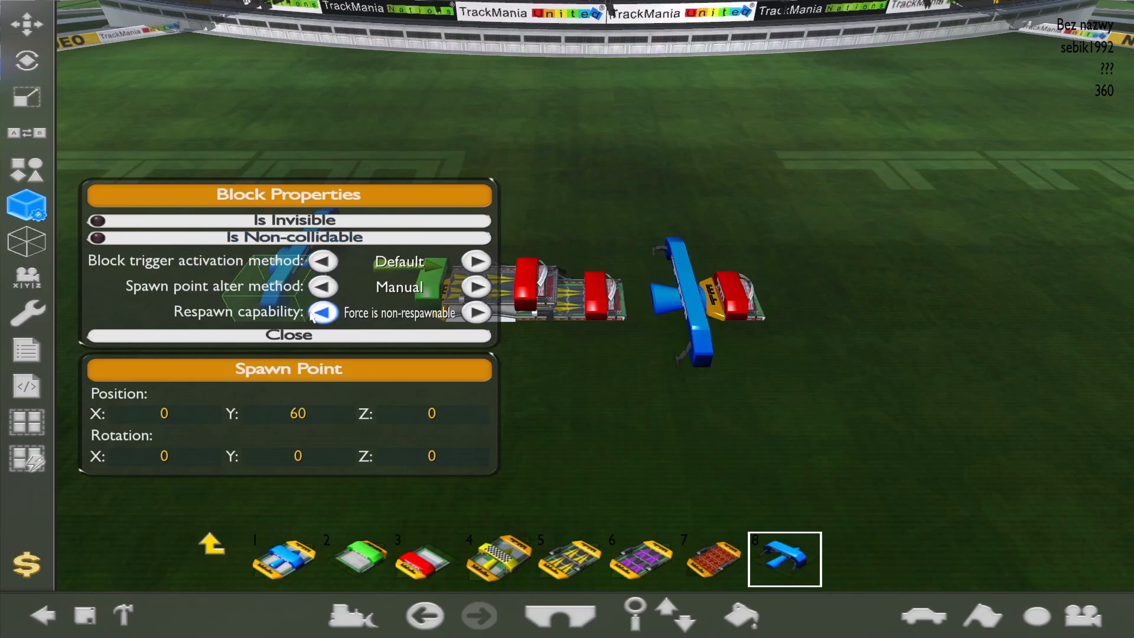
click(289, 335)
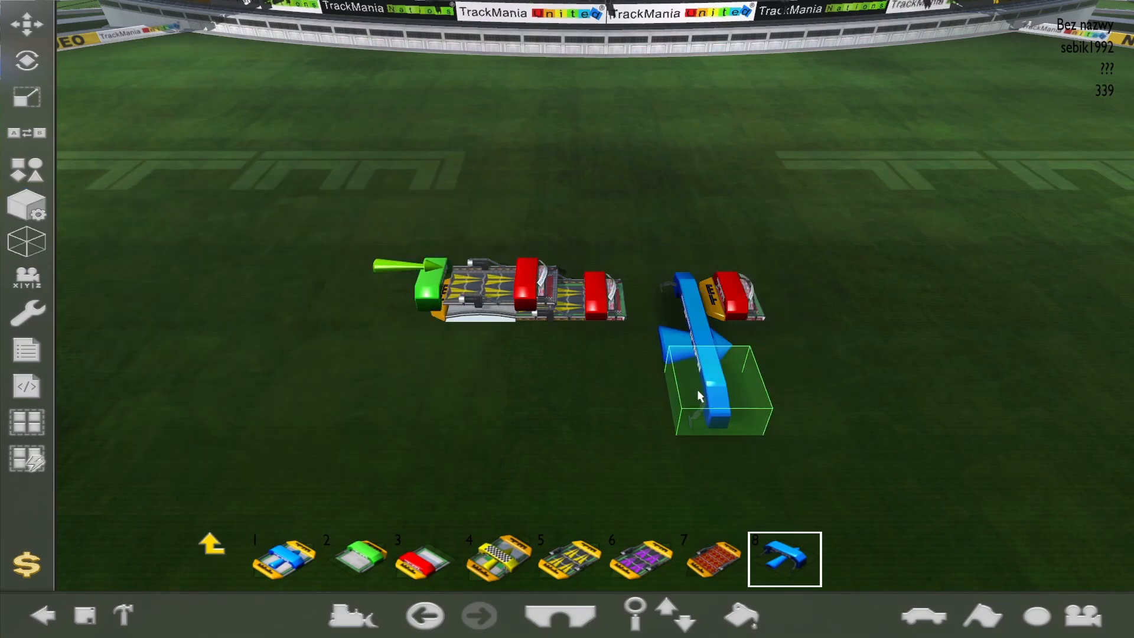
click(697, 395)
Test-drive through the non-respawnable gate and try to respawn after passing it
click(213, 544)
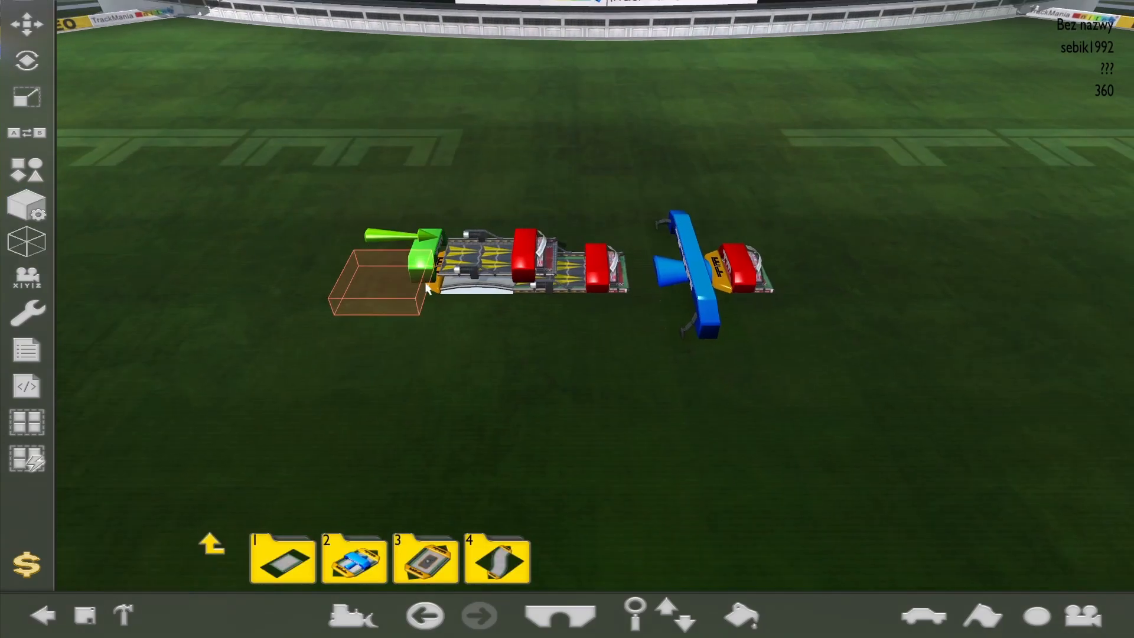
key(Return)
key(Up)
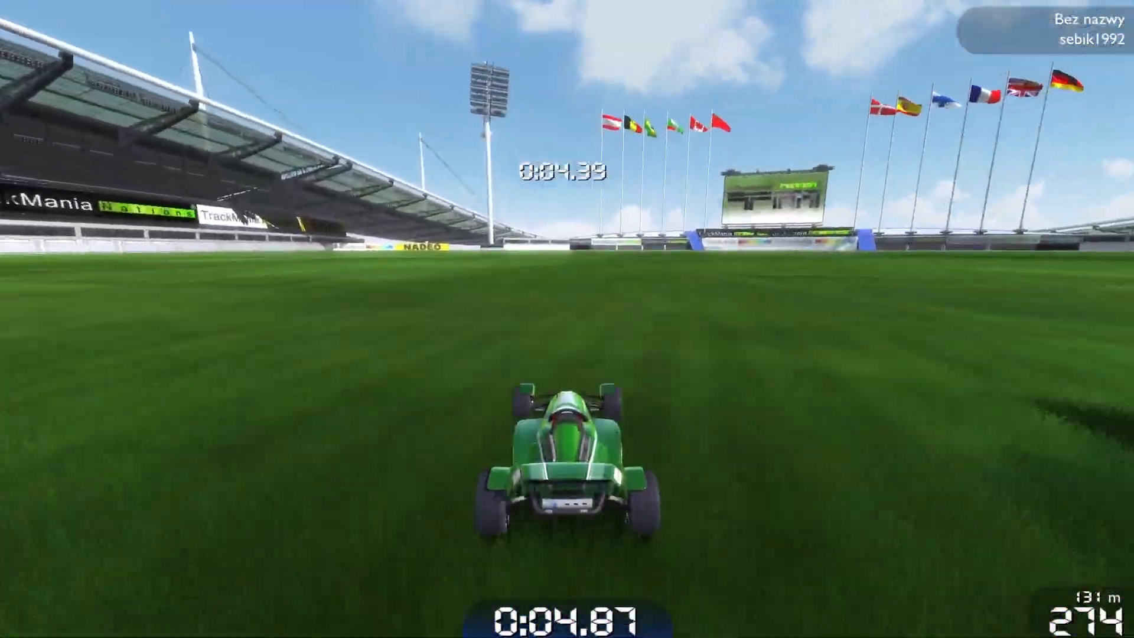
key(Delete)
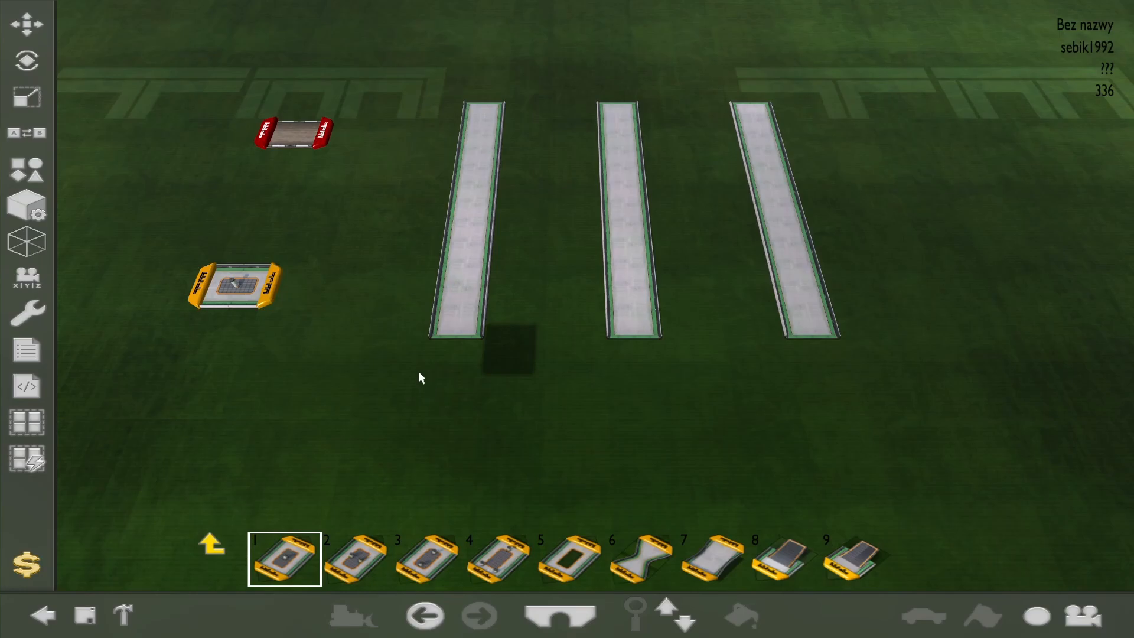
With road joining on Join with compatible connectors, place copies of the road obstacle block and the dirt road block against the first road strip
click(27, 313)
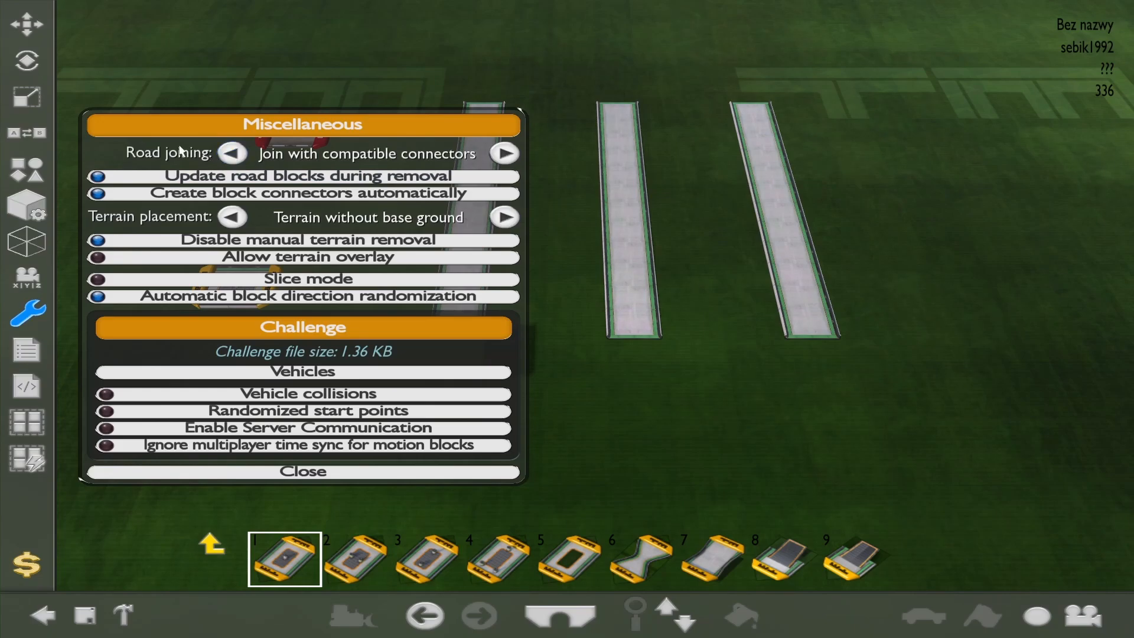
click(35, 318)
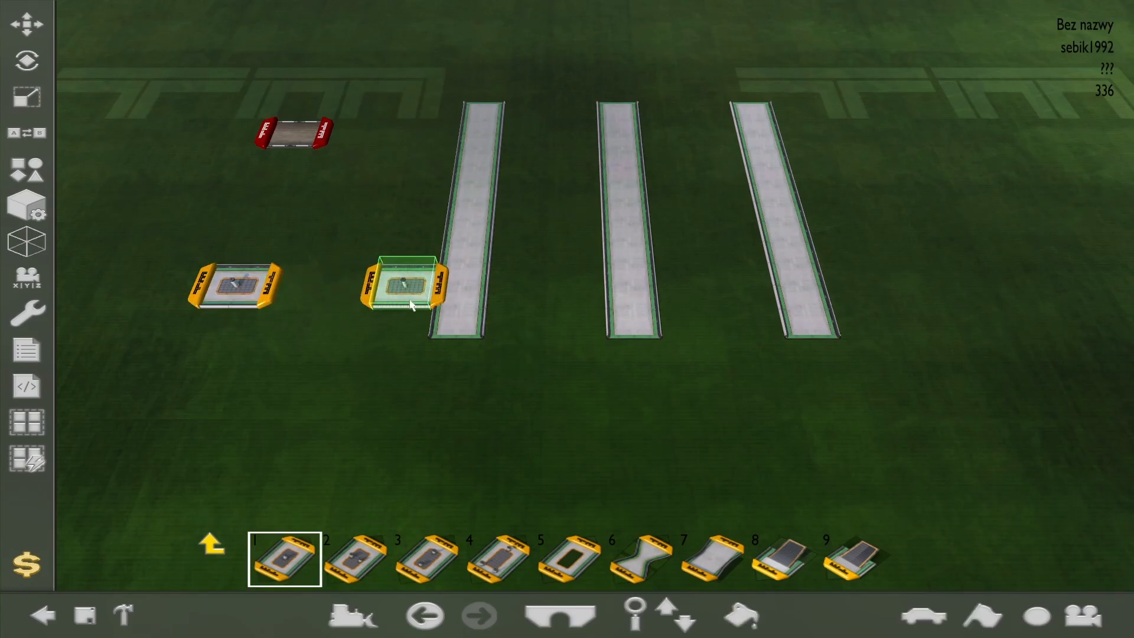
click(411, 306)
ctrl+click(299, 140)
click(425, 145)
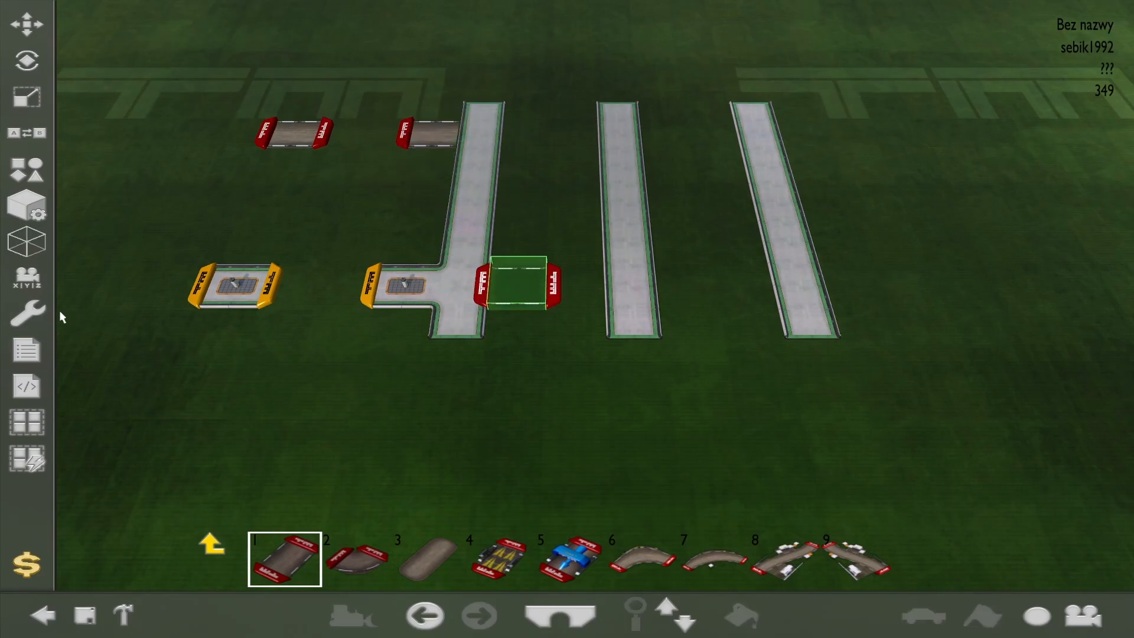
Set road joining to Join with all connectors and place the road obstacle and dirt road blocks against the second road strip
click(27, 313)
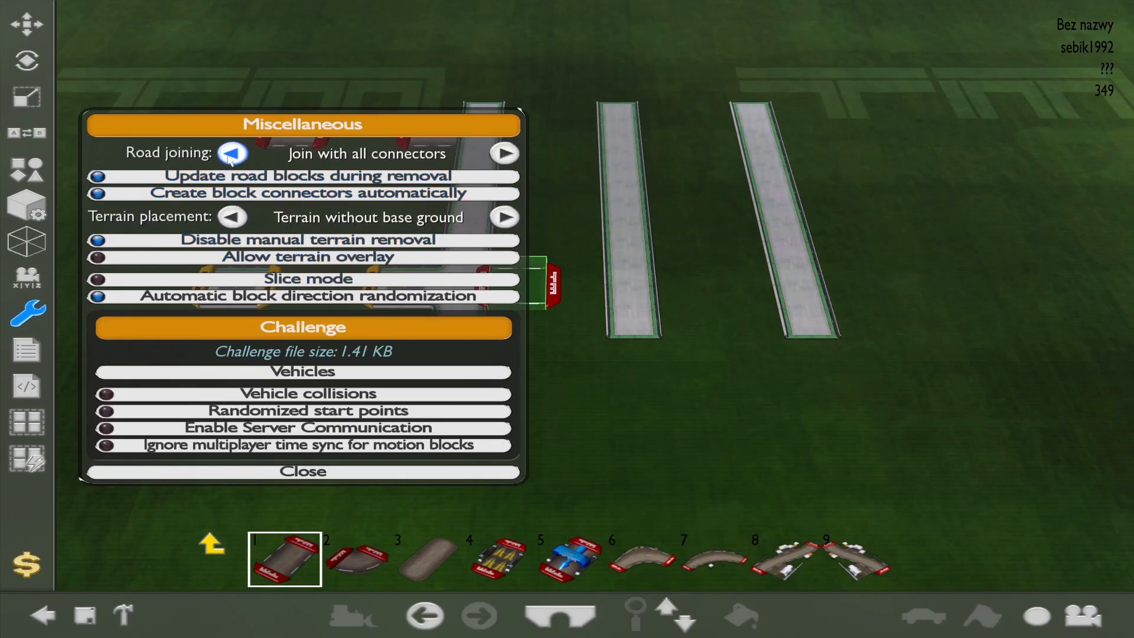
click(307, 473)
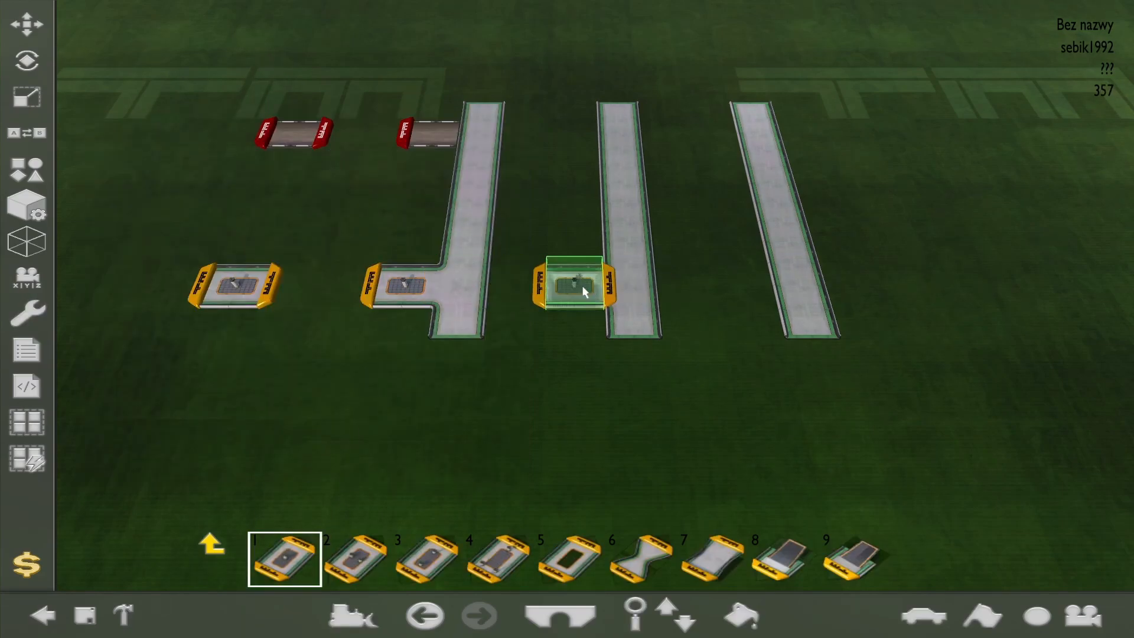
click(582, 285)
ctrl+click(436, 139)
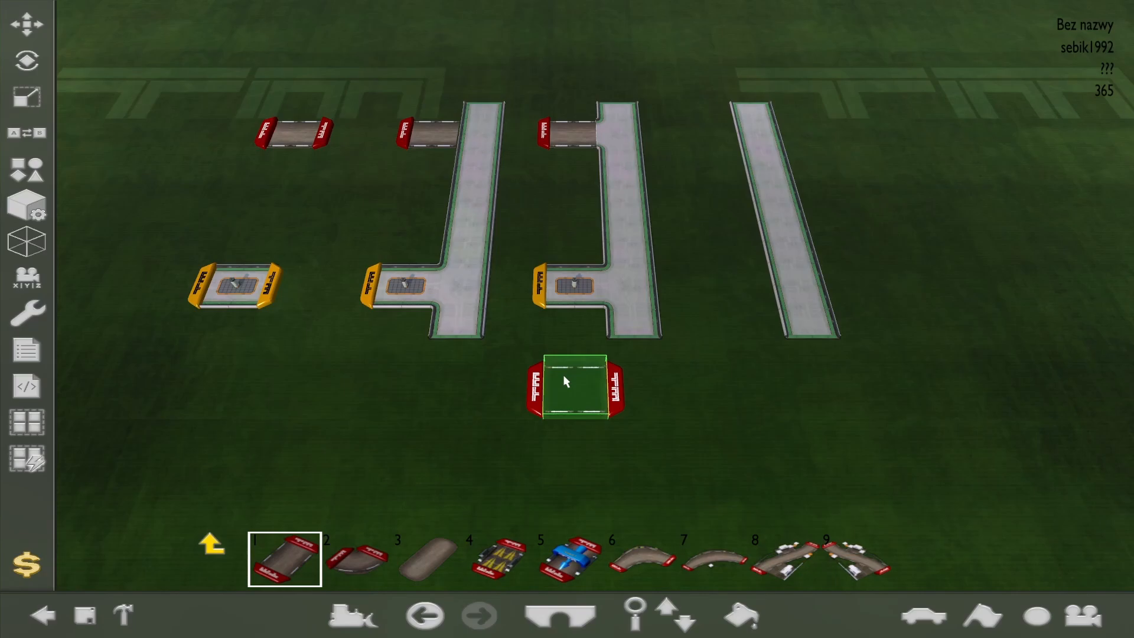
Set road joining to Disabled and place copies of the road obstacle and dirt road blocks against the third road strip
click(43, 314)
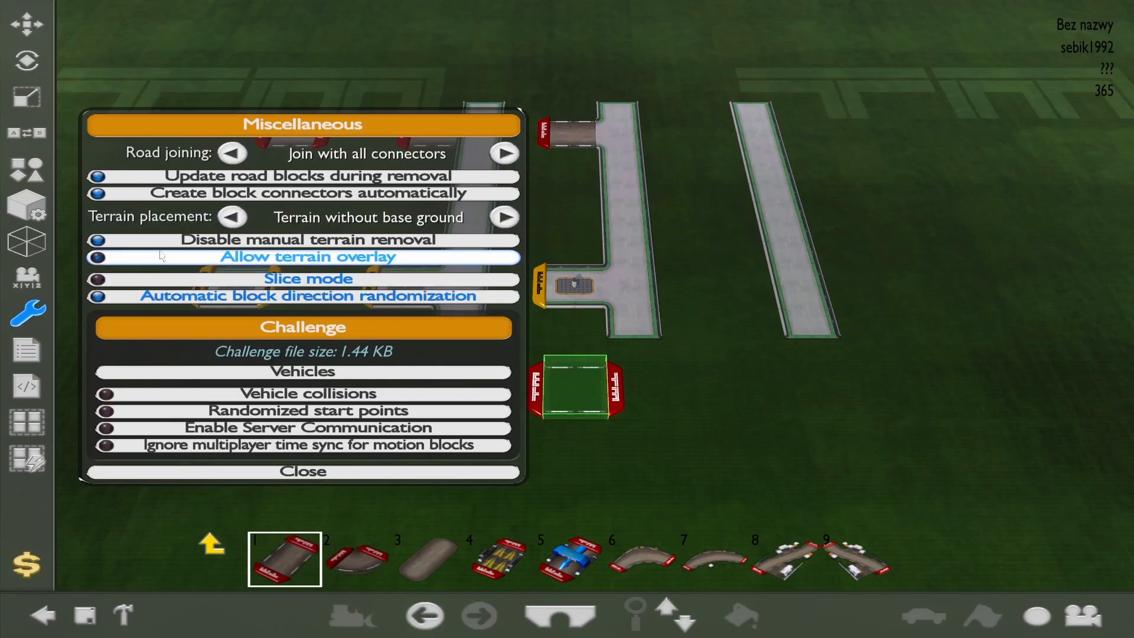
click(231, 155)
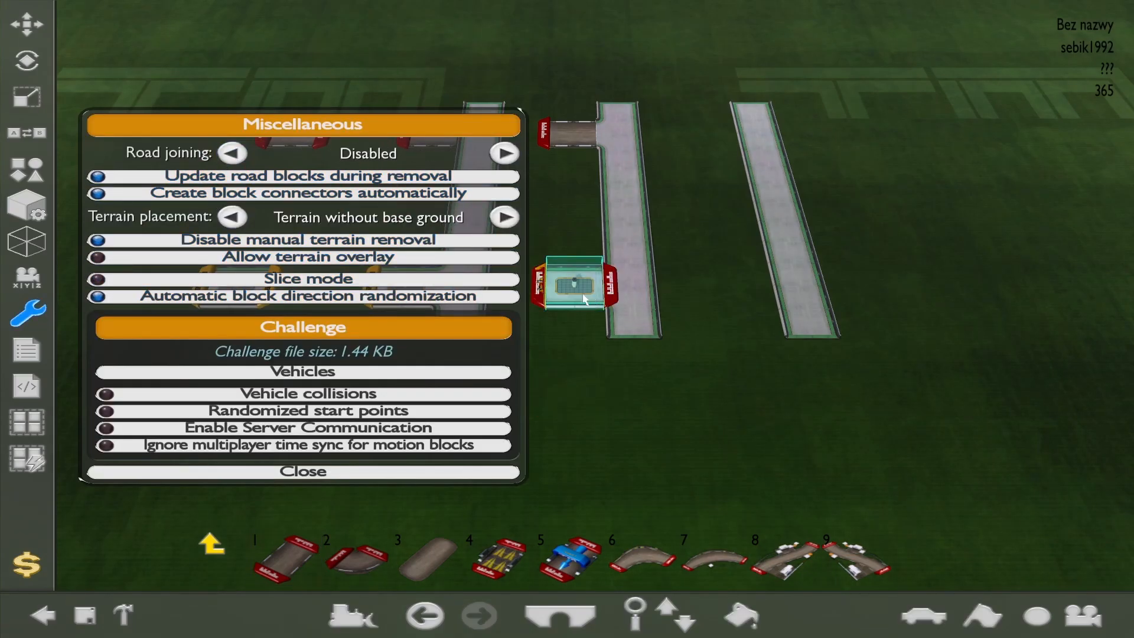
ctrl+click(573, 286)
click(735, 288)
ctrl+click(567, 133)
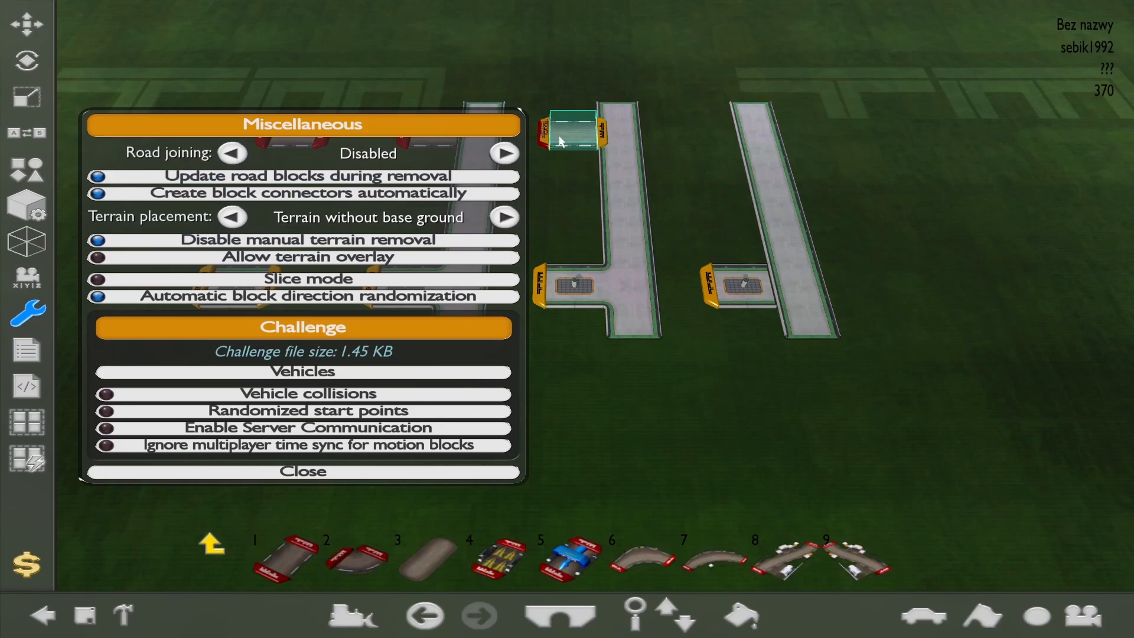
click(709, 135)
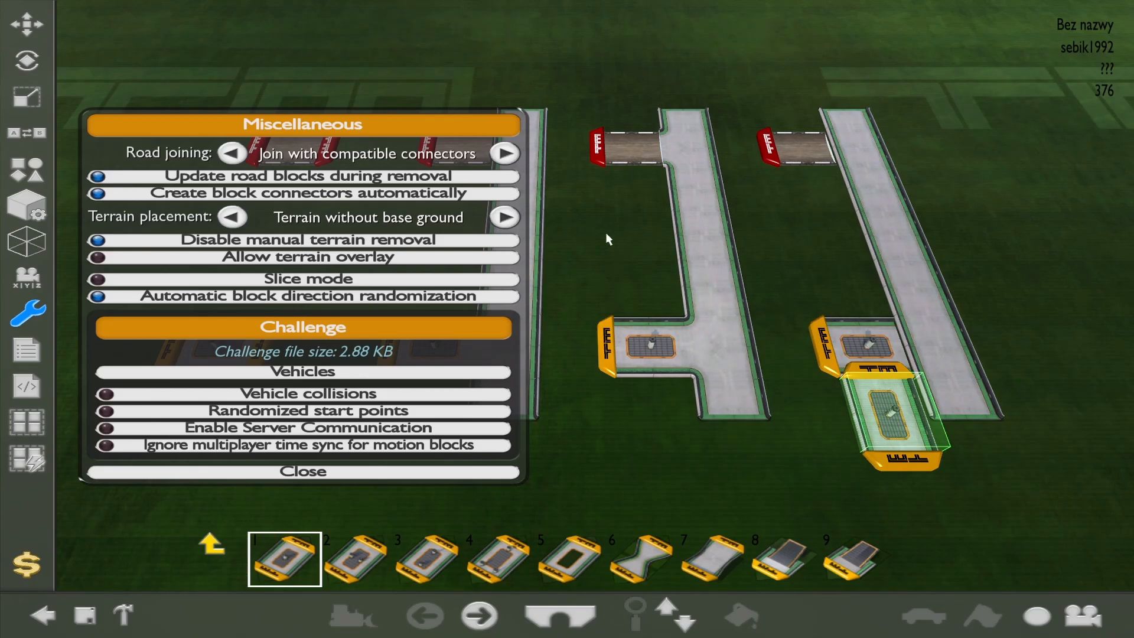
Remove a block from the third strip with Update road blocks during removal off, and one from the second strip with it on
click(519, 180)
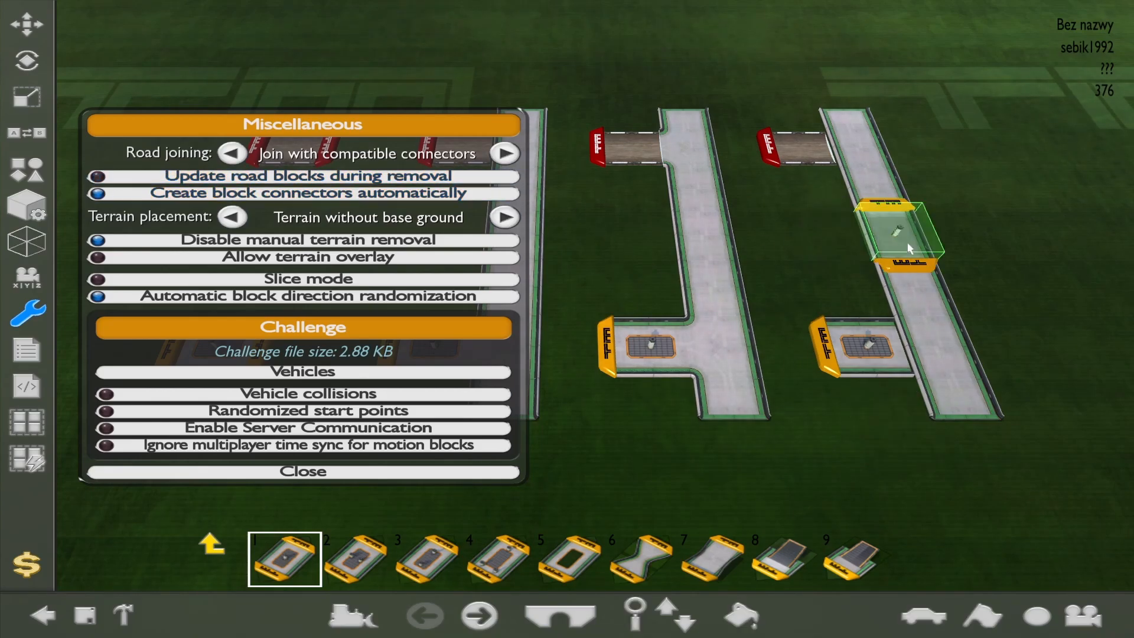
right_click(907, 243)
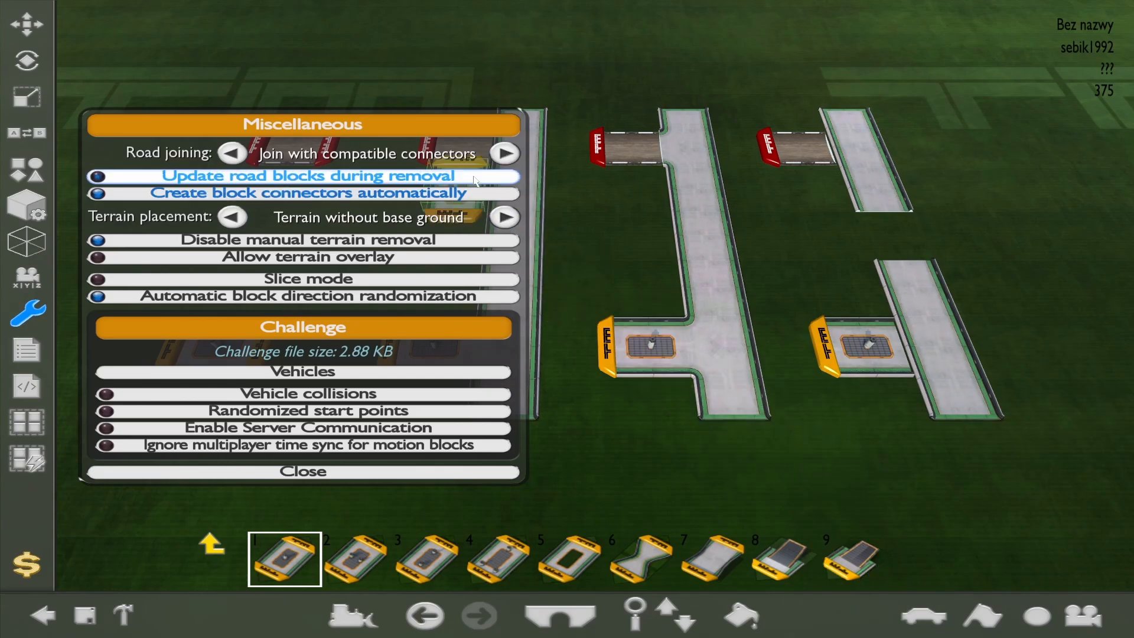
click(509, 176)
right_click(709, 233)
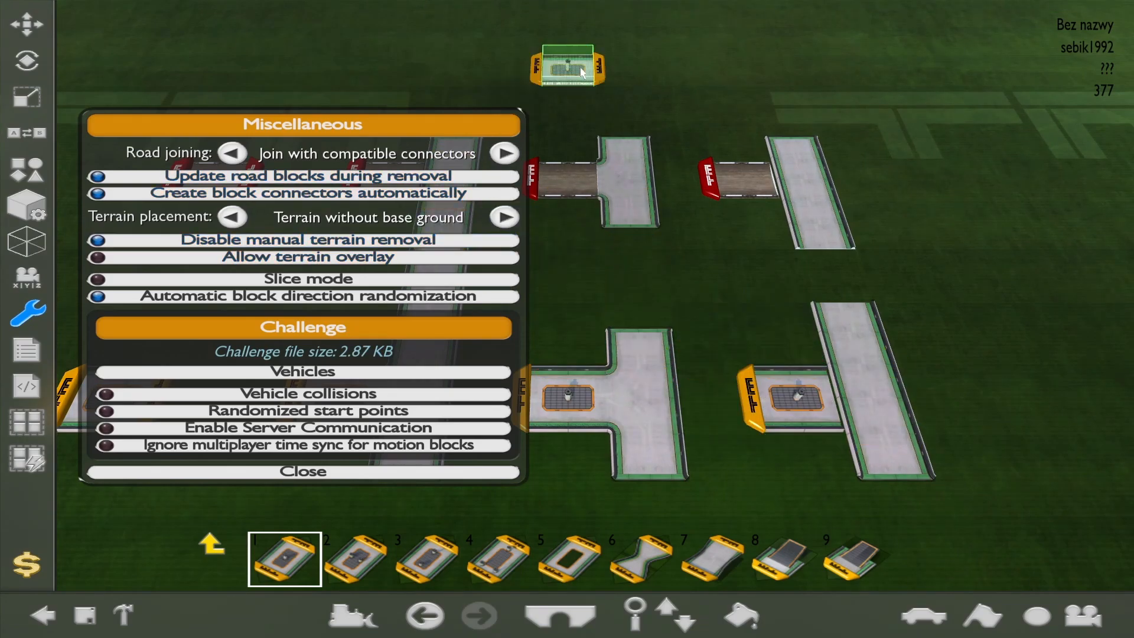
With Create block connectors automatically on, place a row of adjacent road obstacle blocks behind the road strips
click(566, 71)
click(618, 71)
click(654, 71)
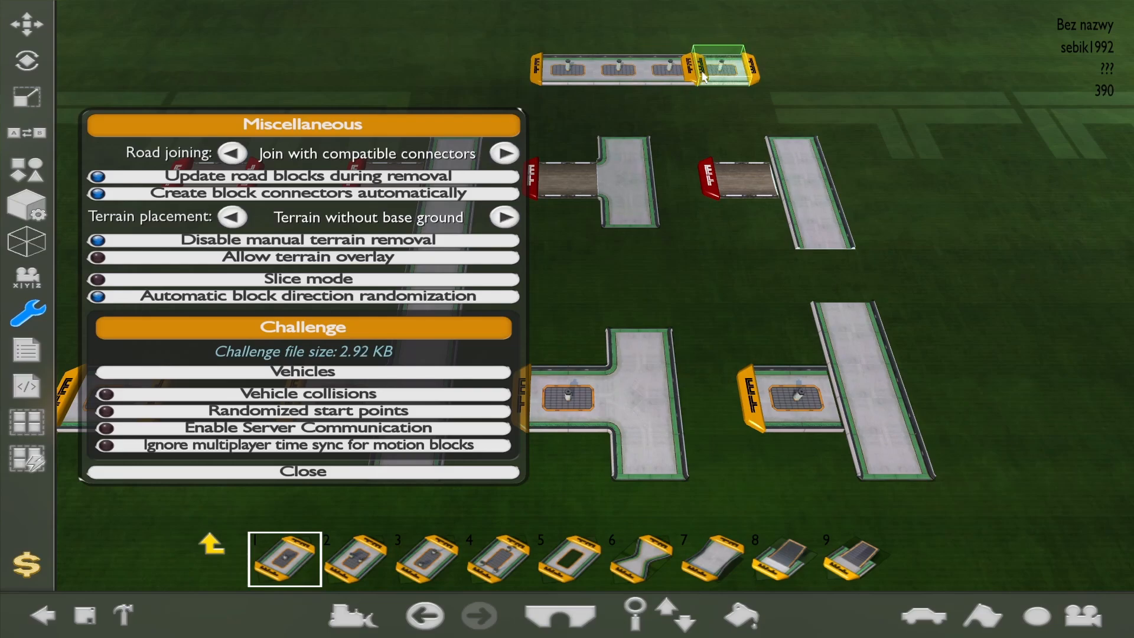
click(770, 71)
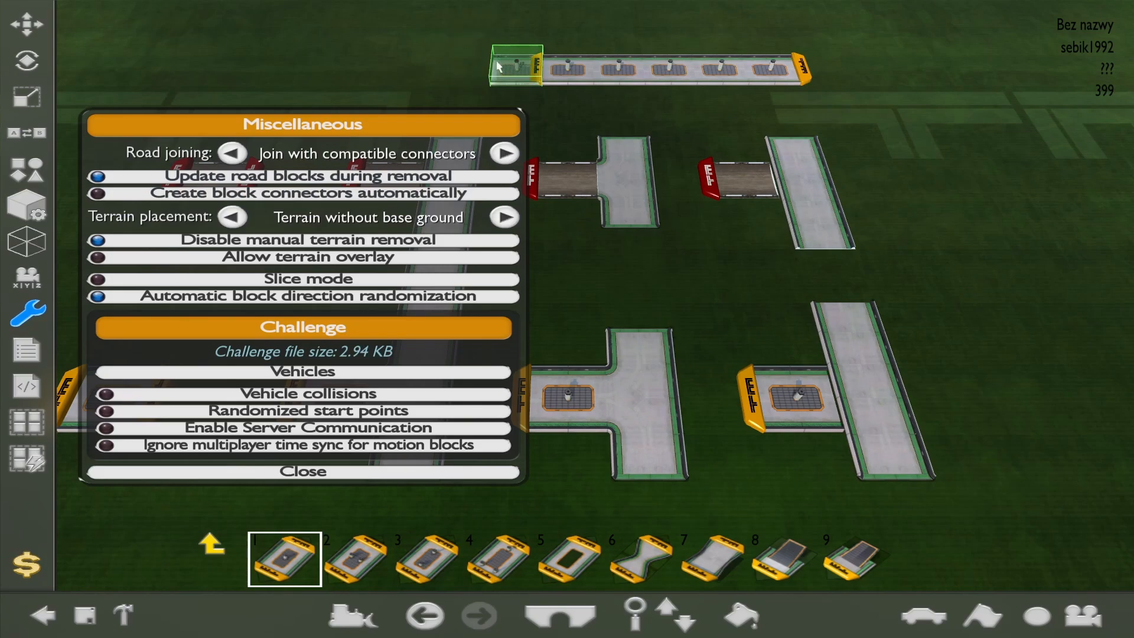
With Create block connectors automatically off, extend the obstacle block row with more blocks and remove one block from its middle
click(465, 67)
click(433, 67)
right_click(558, 67)
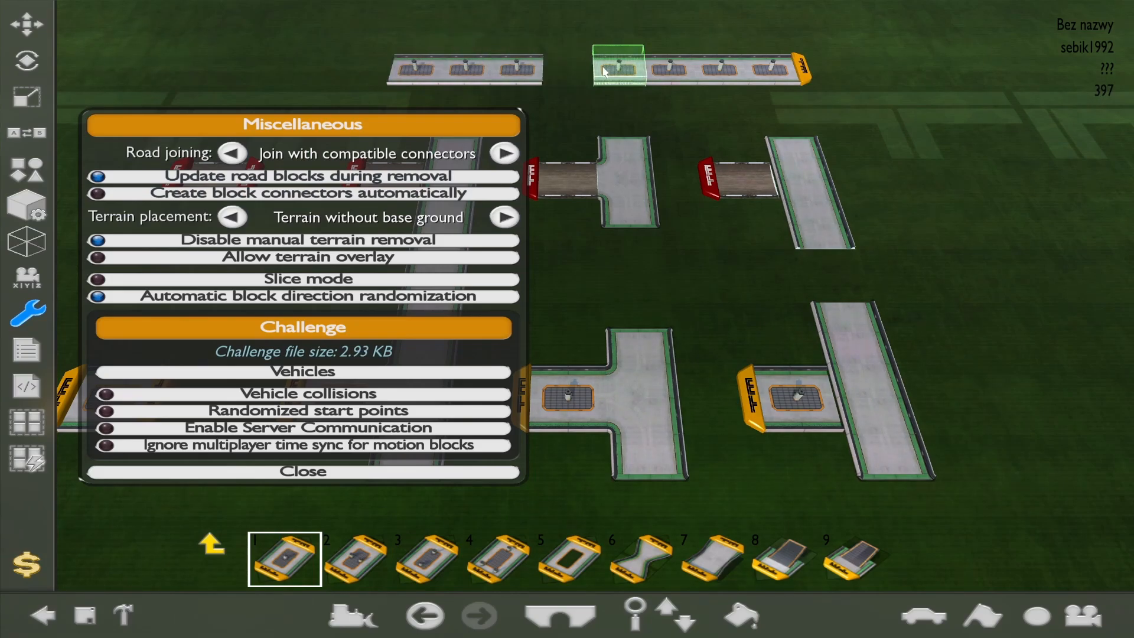
click(519, 40)
click(471, 40)
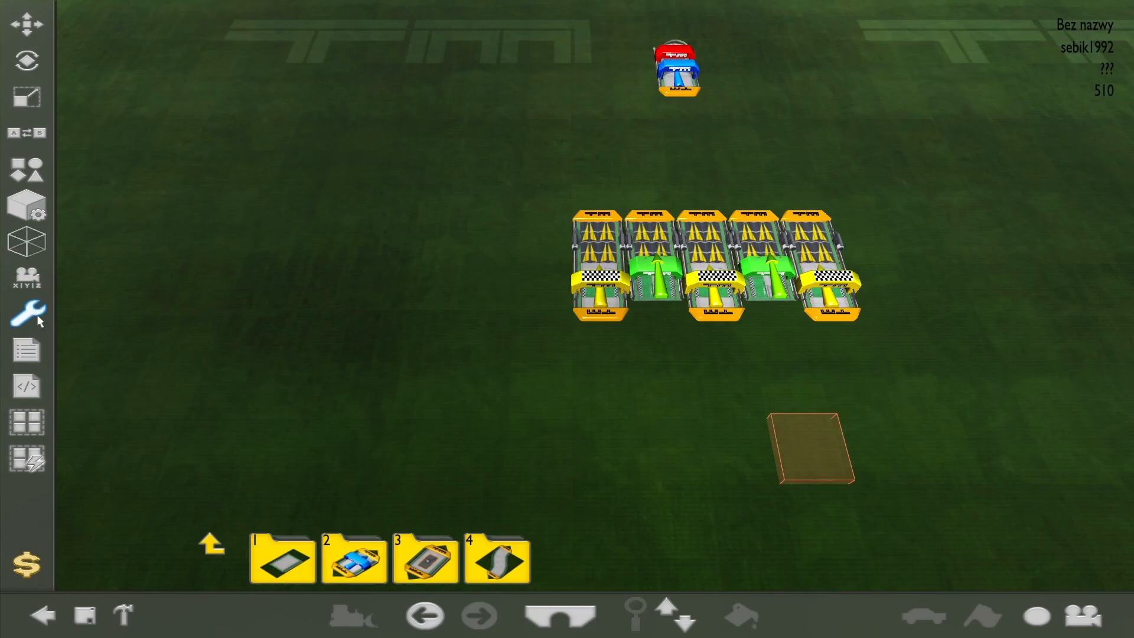
Enable Randomized start points for the challenge and launch the test-drive repeatedly to compare the starting positions
click(36, 318)
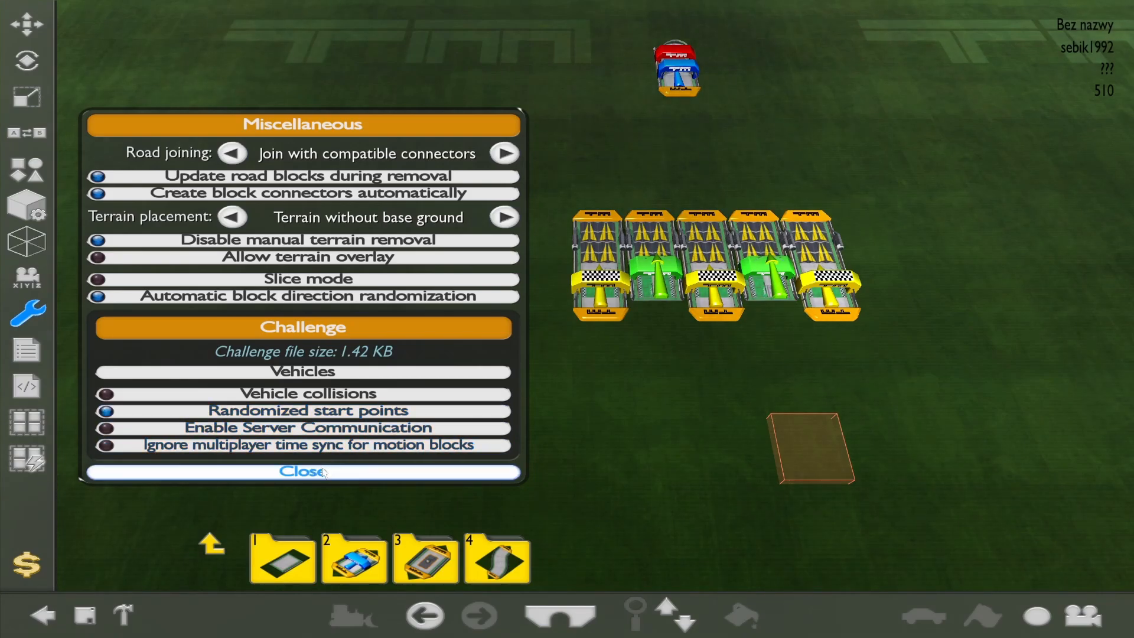
click(325, 472)
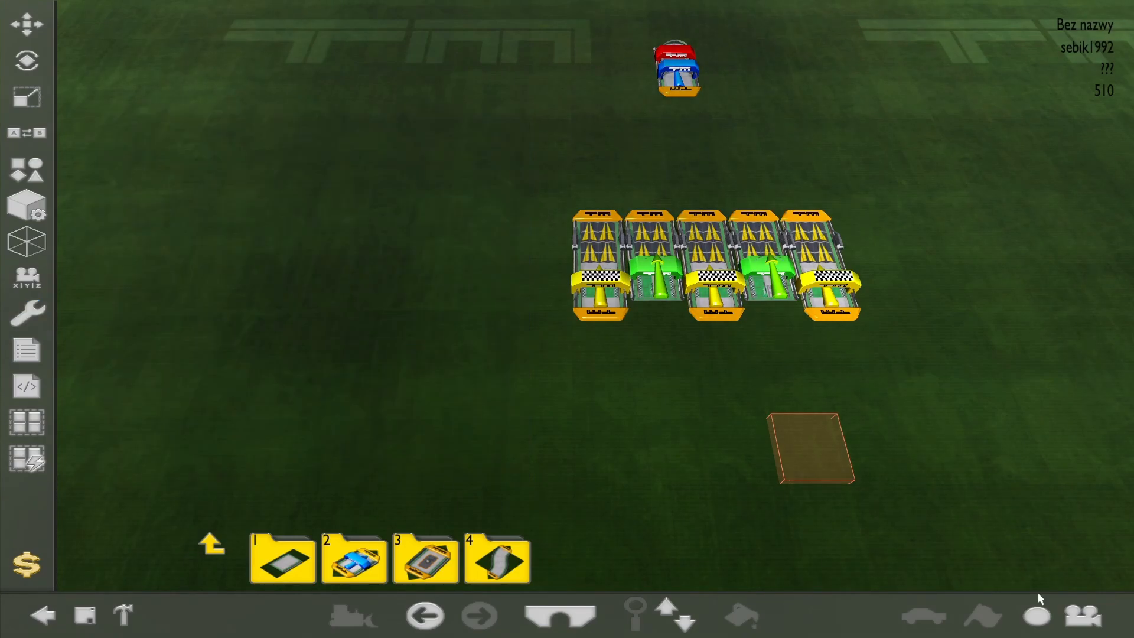
click(980, 615)
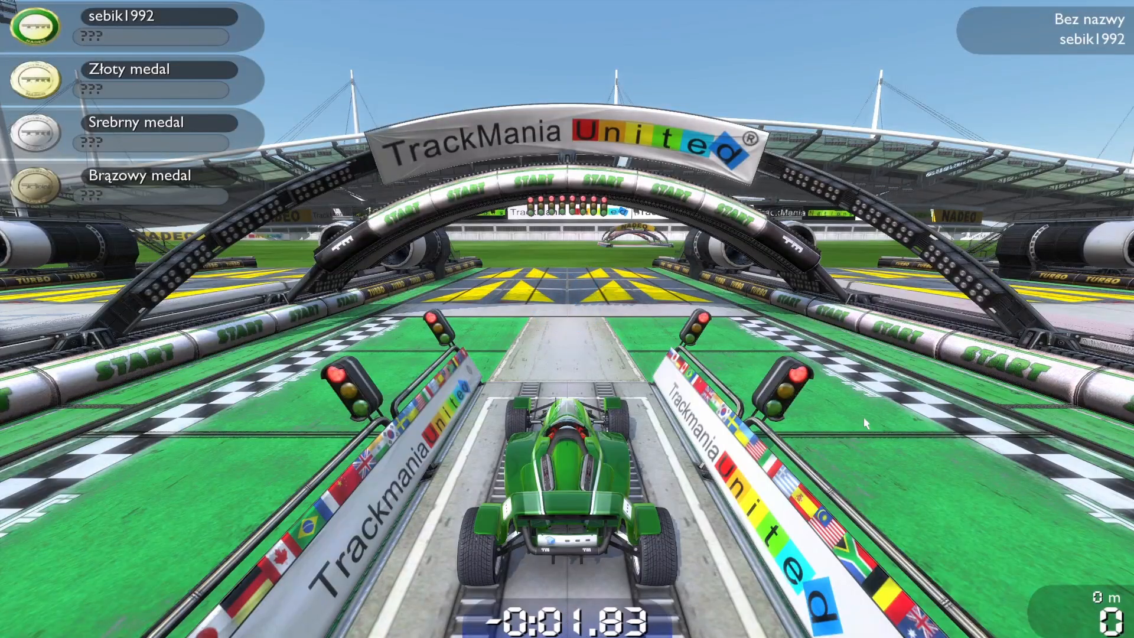
key(Escape)
key(Return)
click(988, 612)
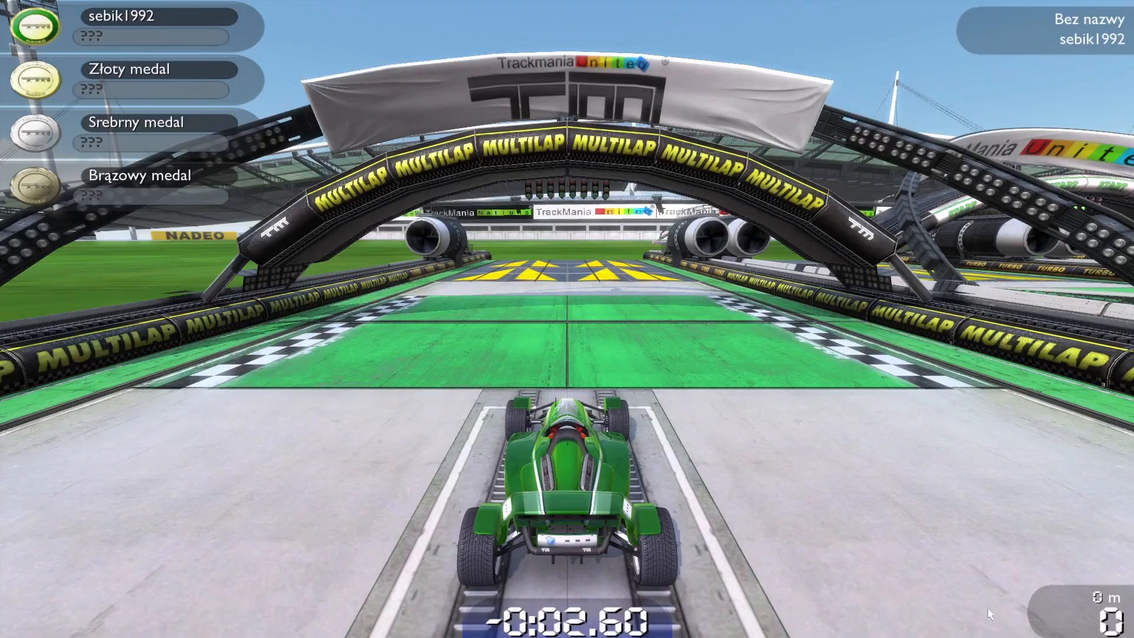
key(Escape)
key(Return)
click(987, 616)
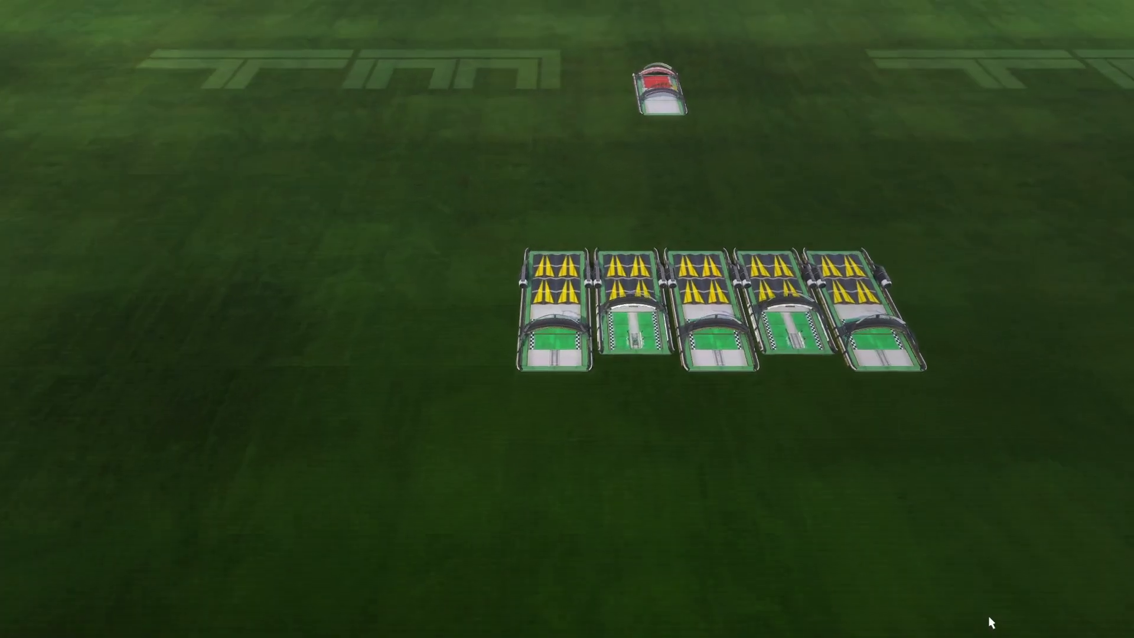